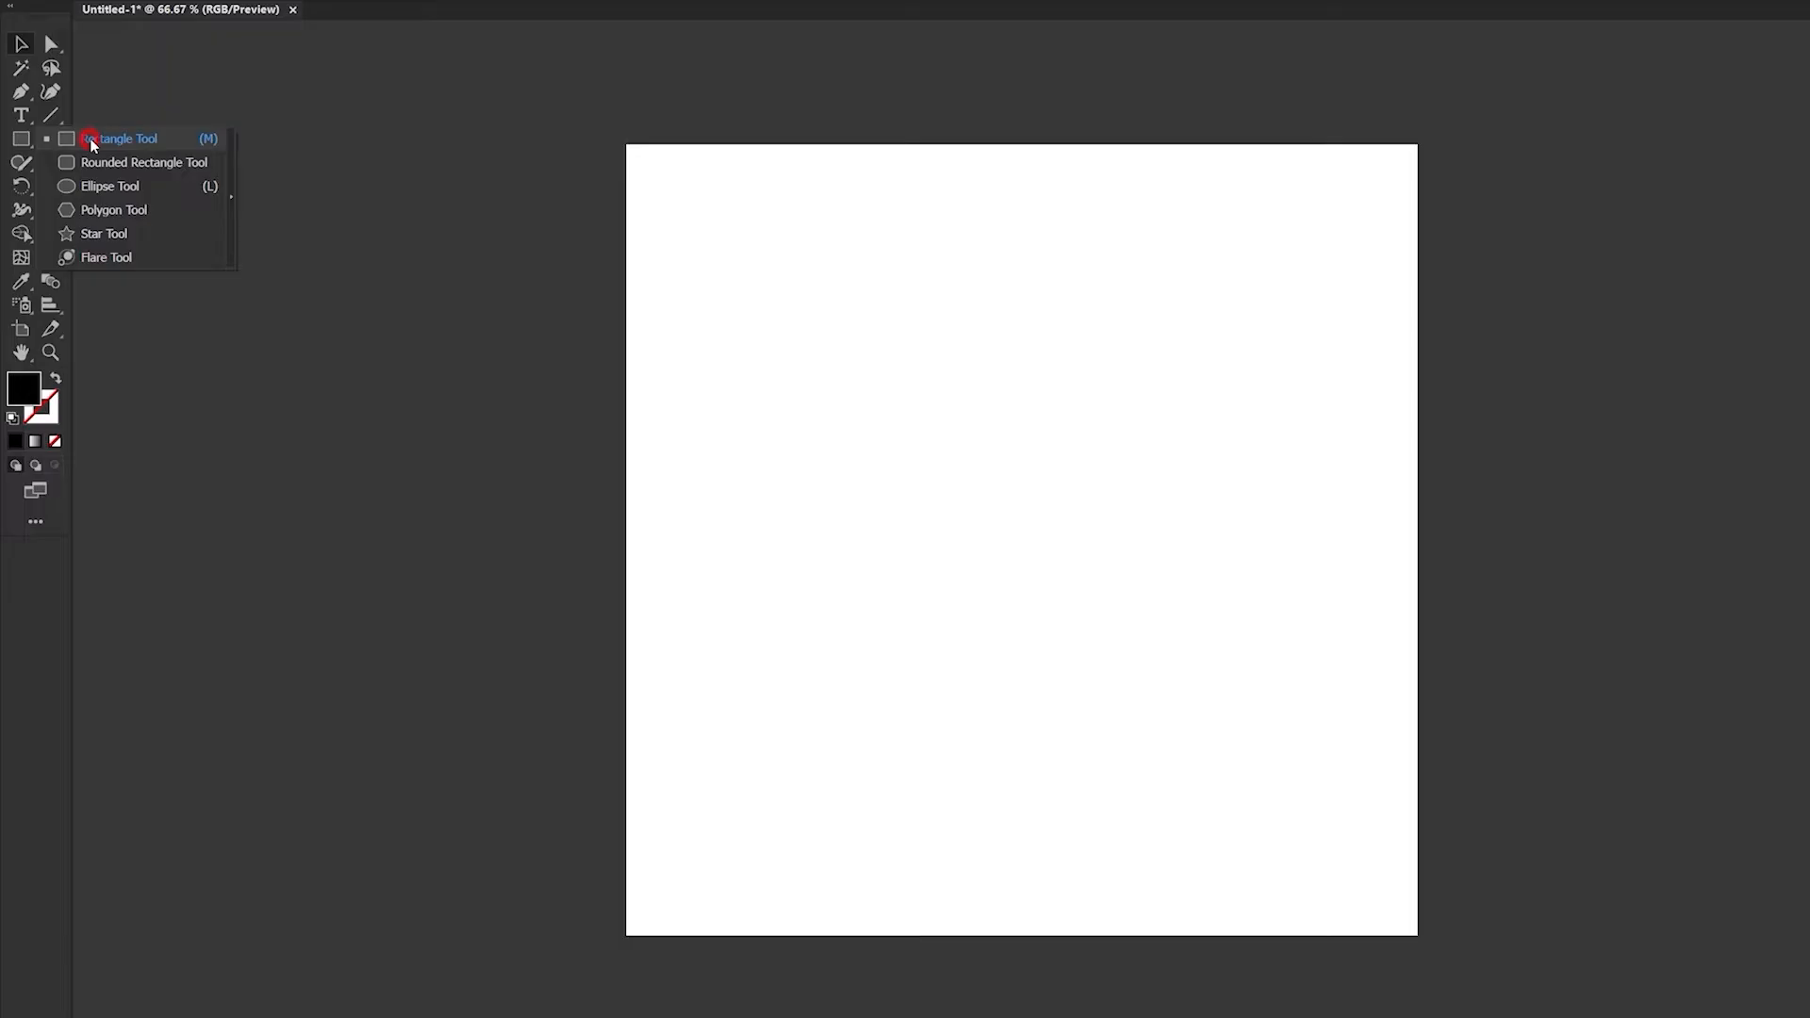
- Draw a 1000 × 1000 pt black square and centre it horizontally and vertically on the artboard
{"action": "left_click", "coordinate": [794, 273]}
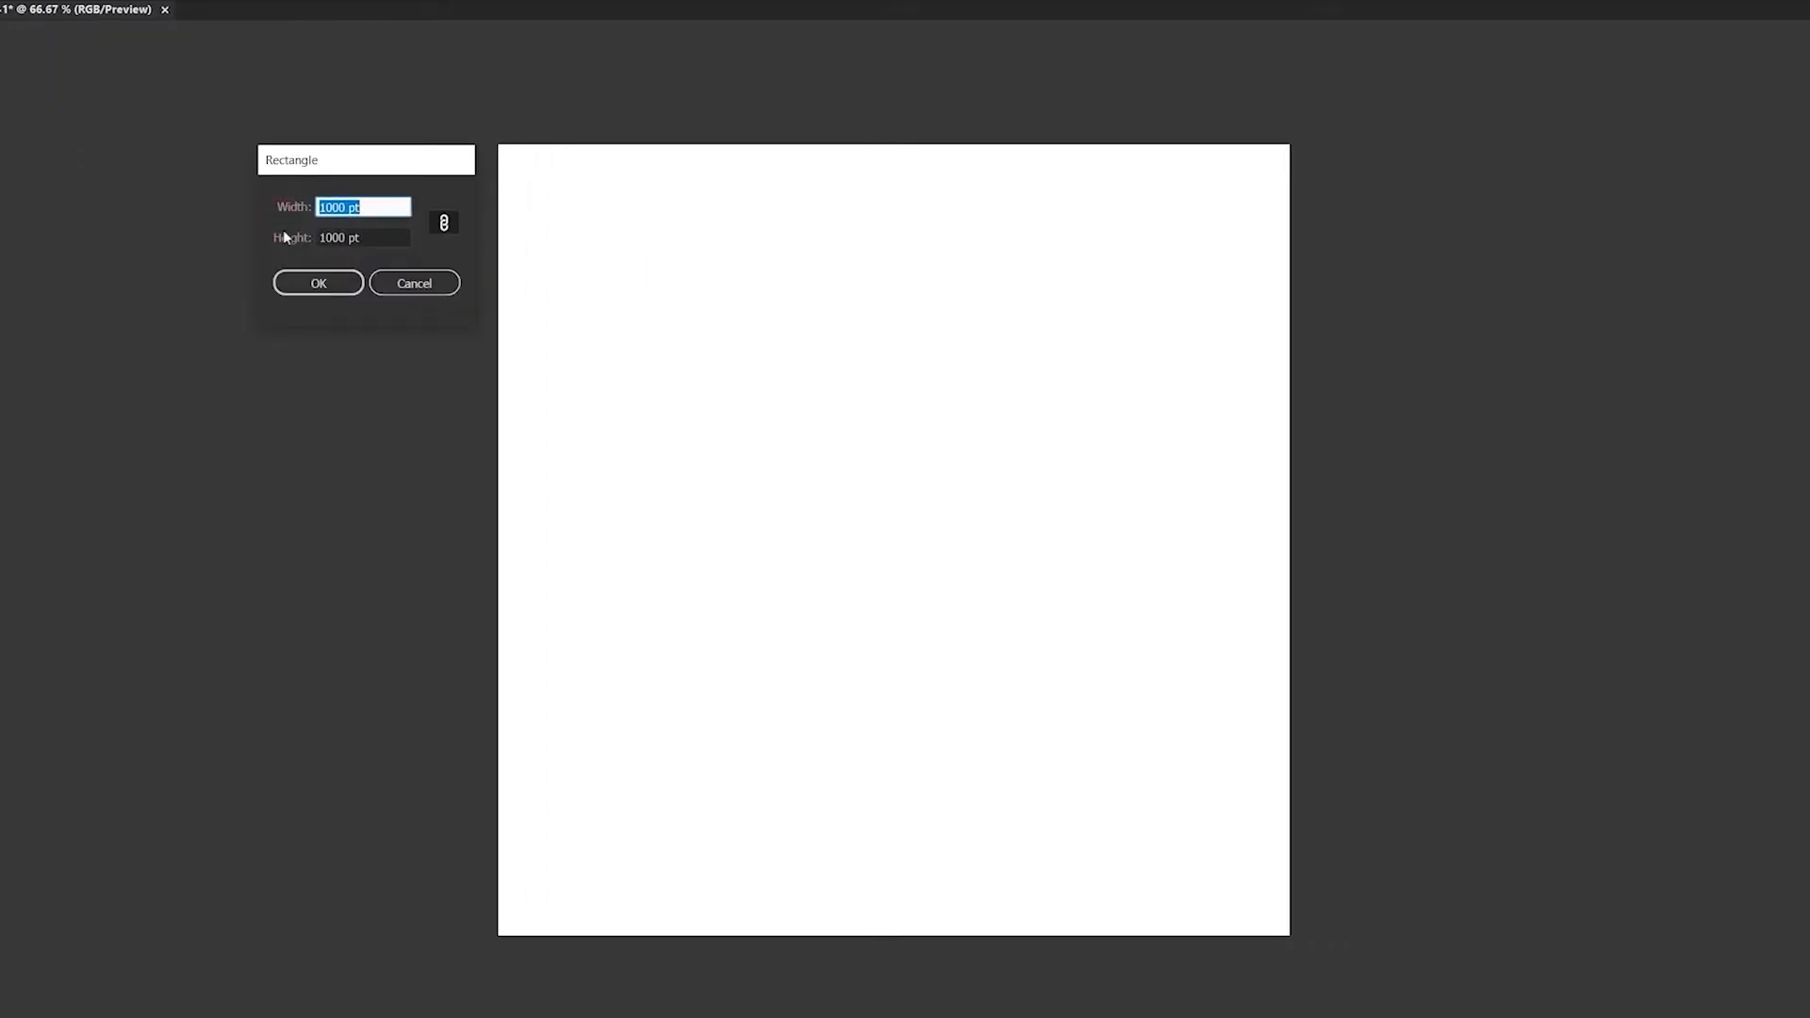
{"action": "left_click", "coordinate": [305, 285]}
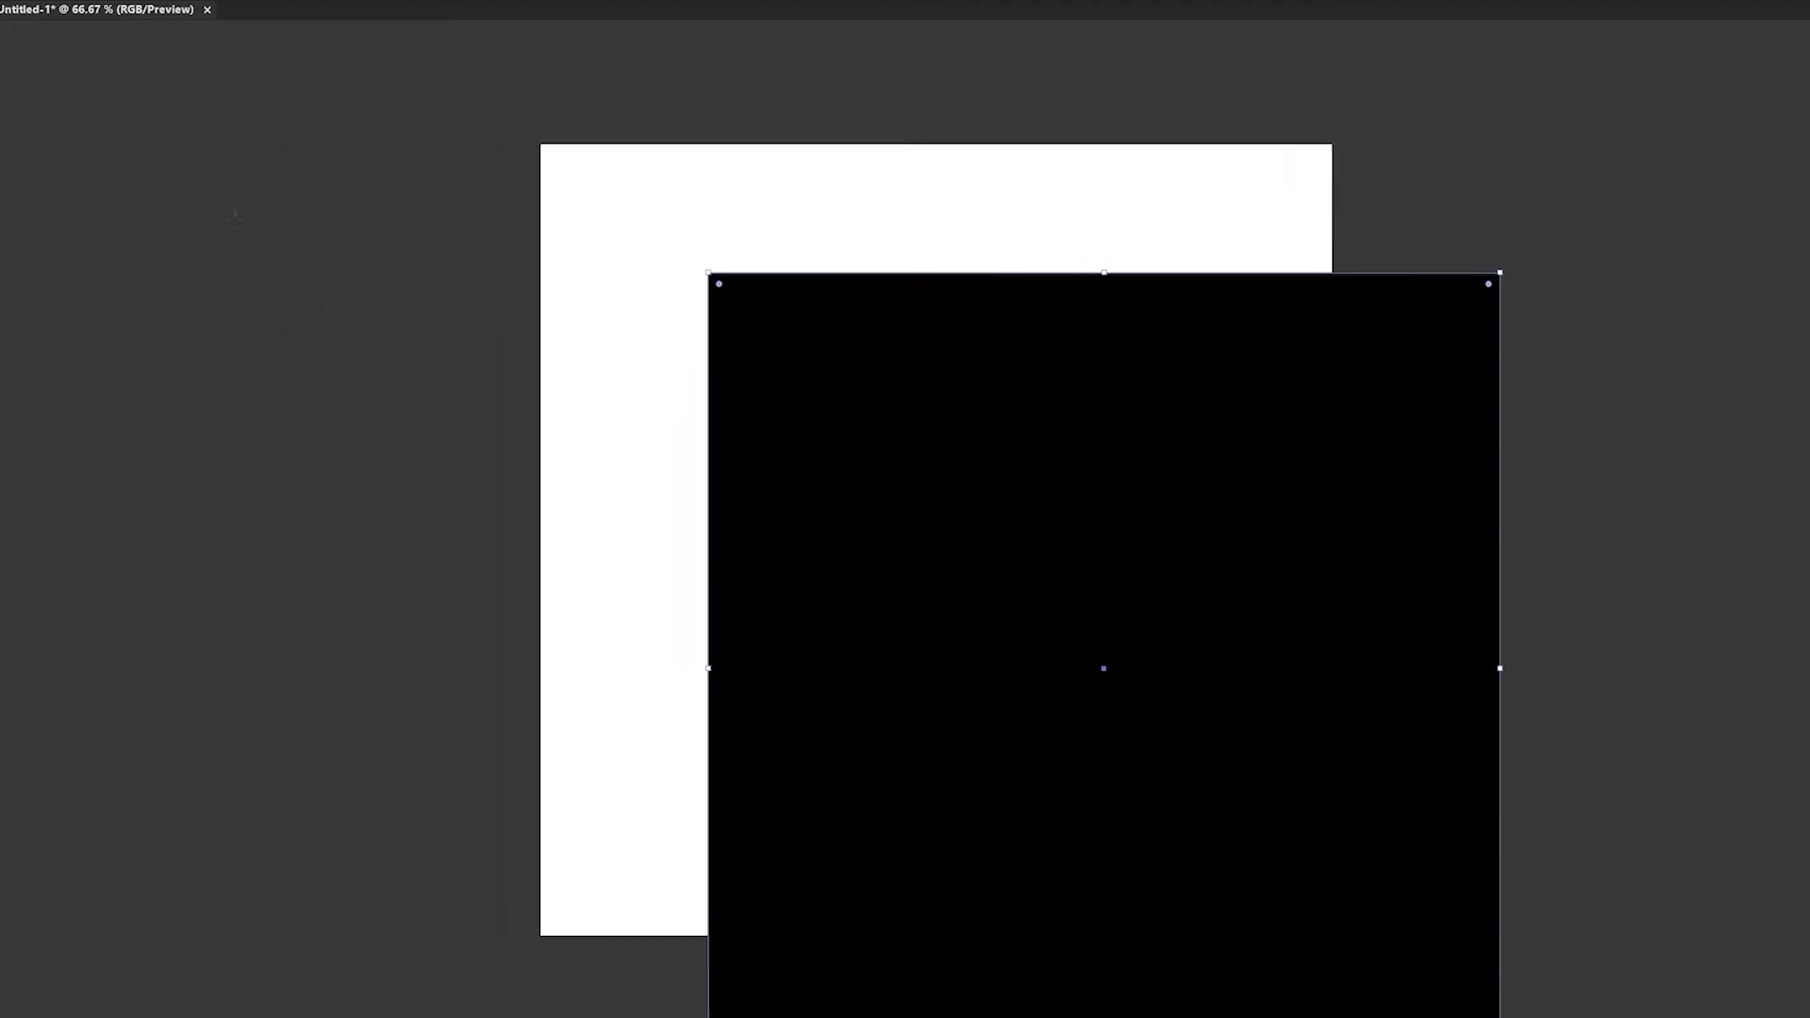
{"action": "left_click", "coordinate": [19, 39]}
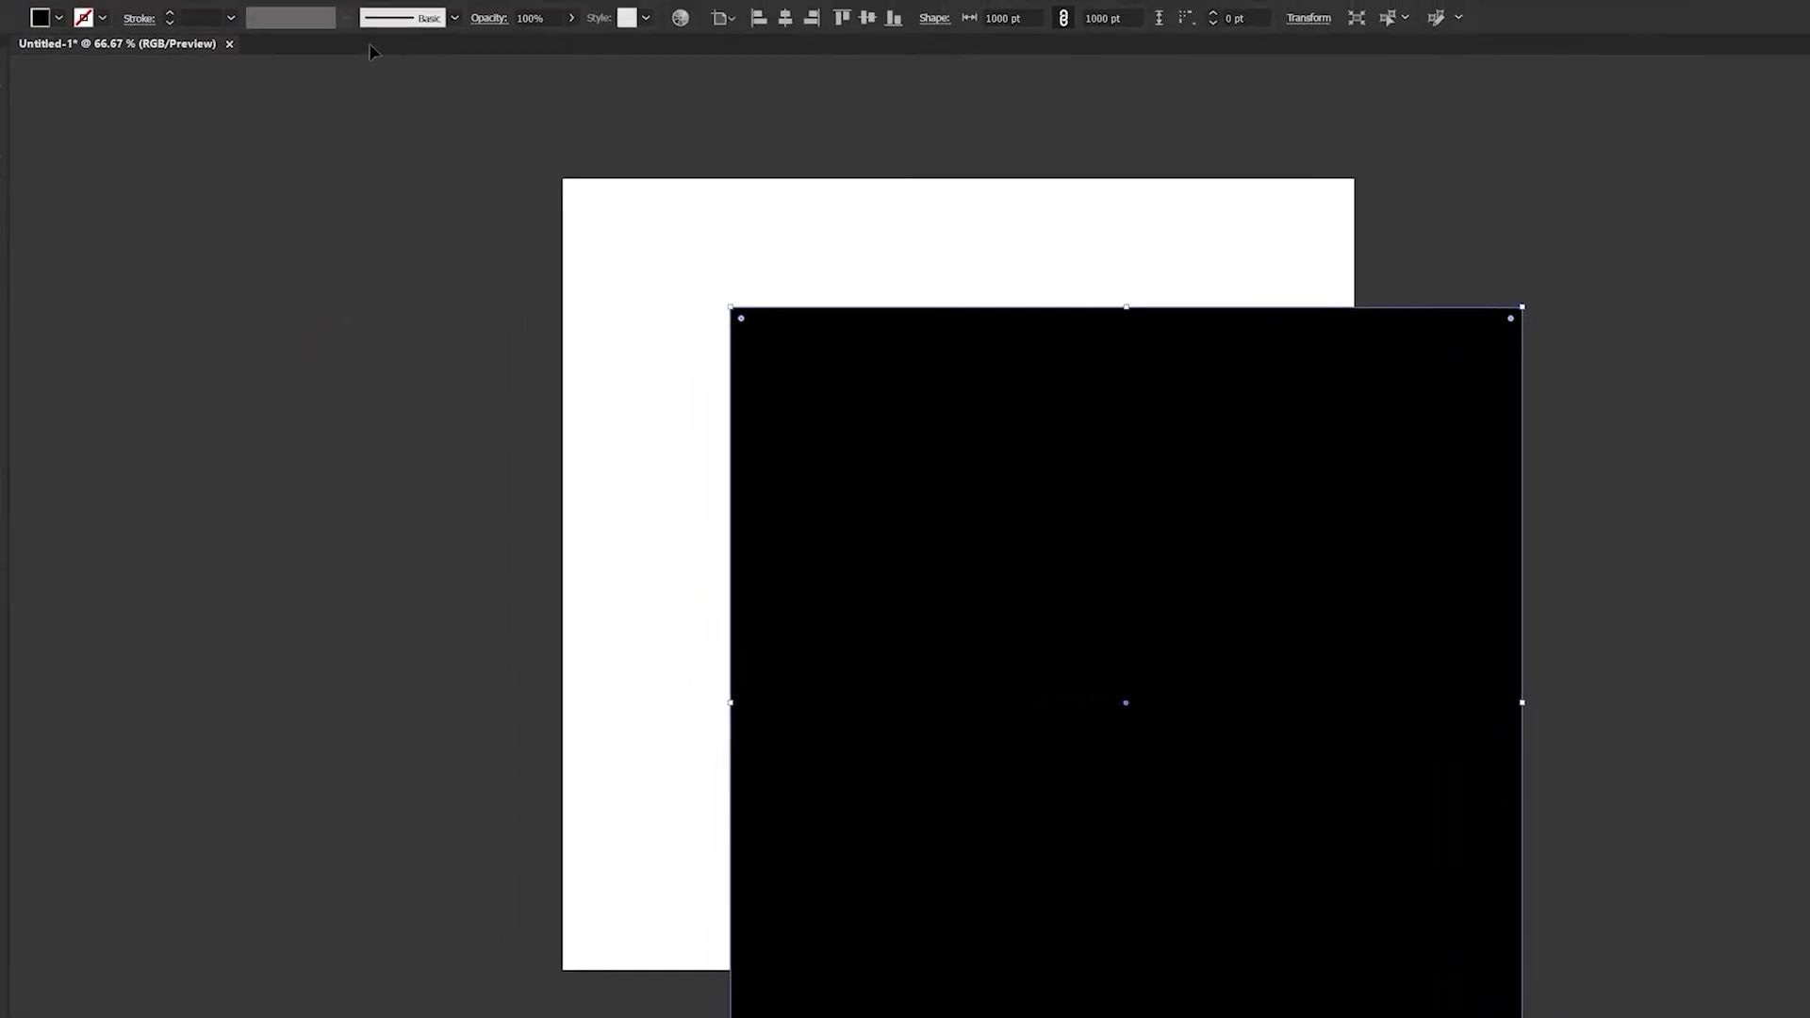
{"action": "left_click", "coordinate": [728, 49]}
{"action": "left_click", "coordinate": [811, 49]}
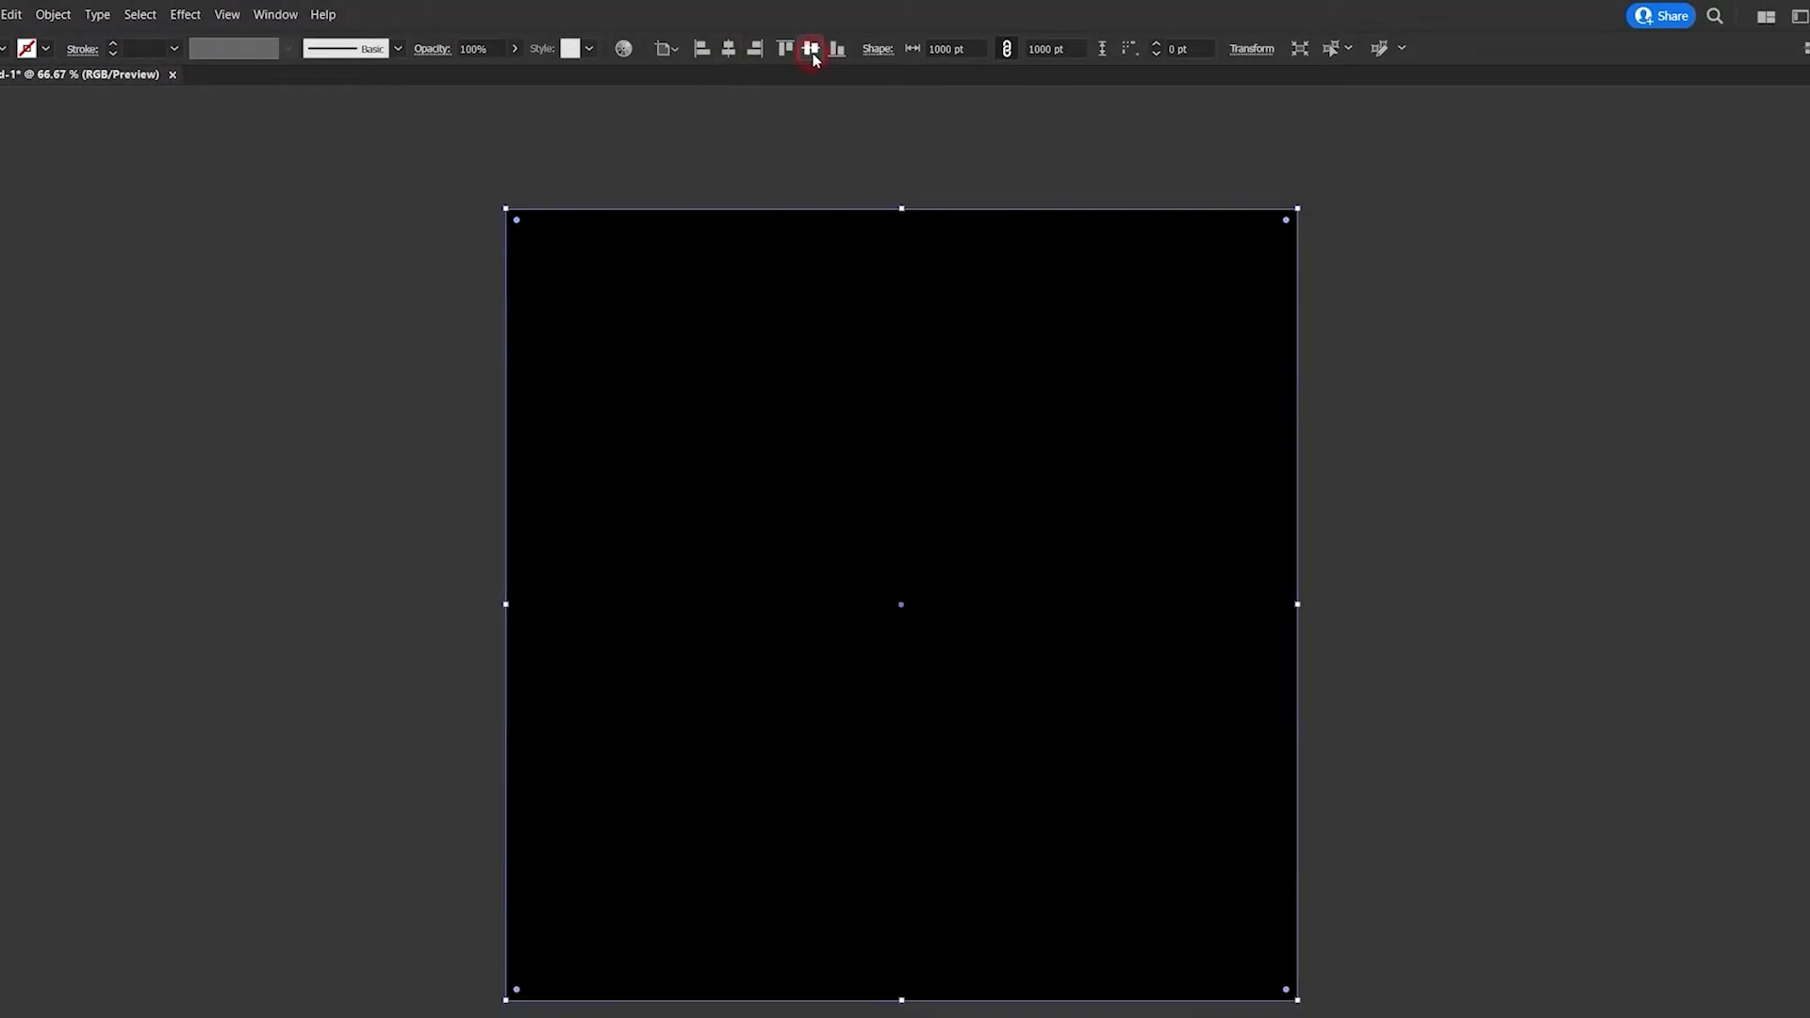
- Fill the square with the pastel pink, blue, yellow and green gradient from the Color Combinations gradient swatch library
{"action": "left_click", "coordinate": [1793, 147]}
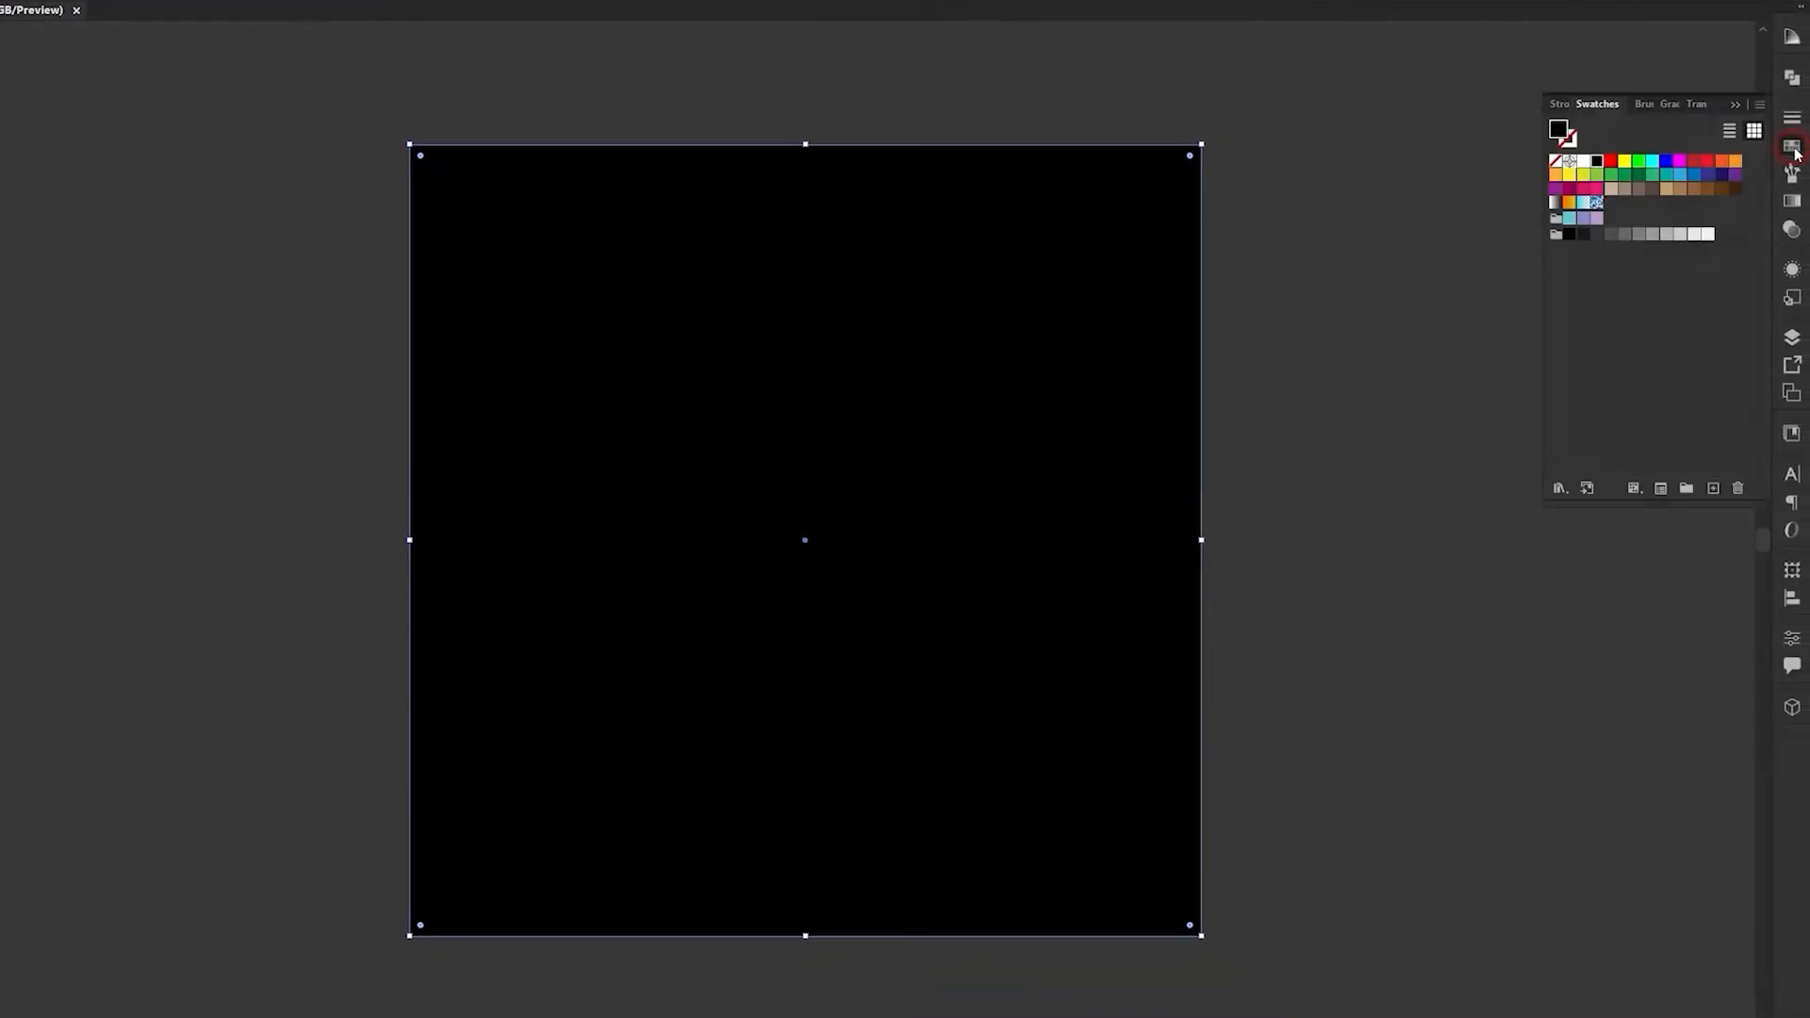
{"action": "left_click", "coordinate": [1561, 487]}
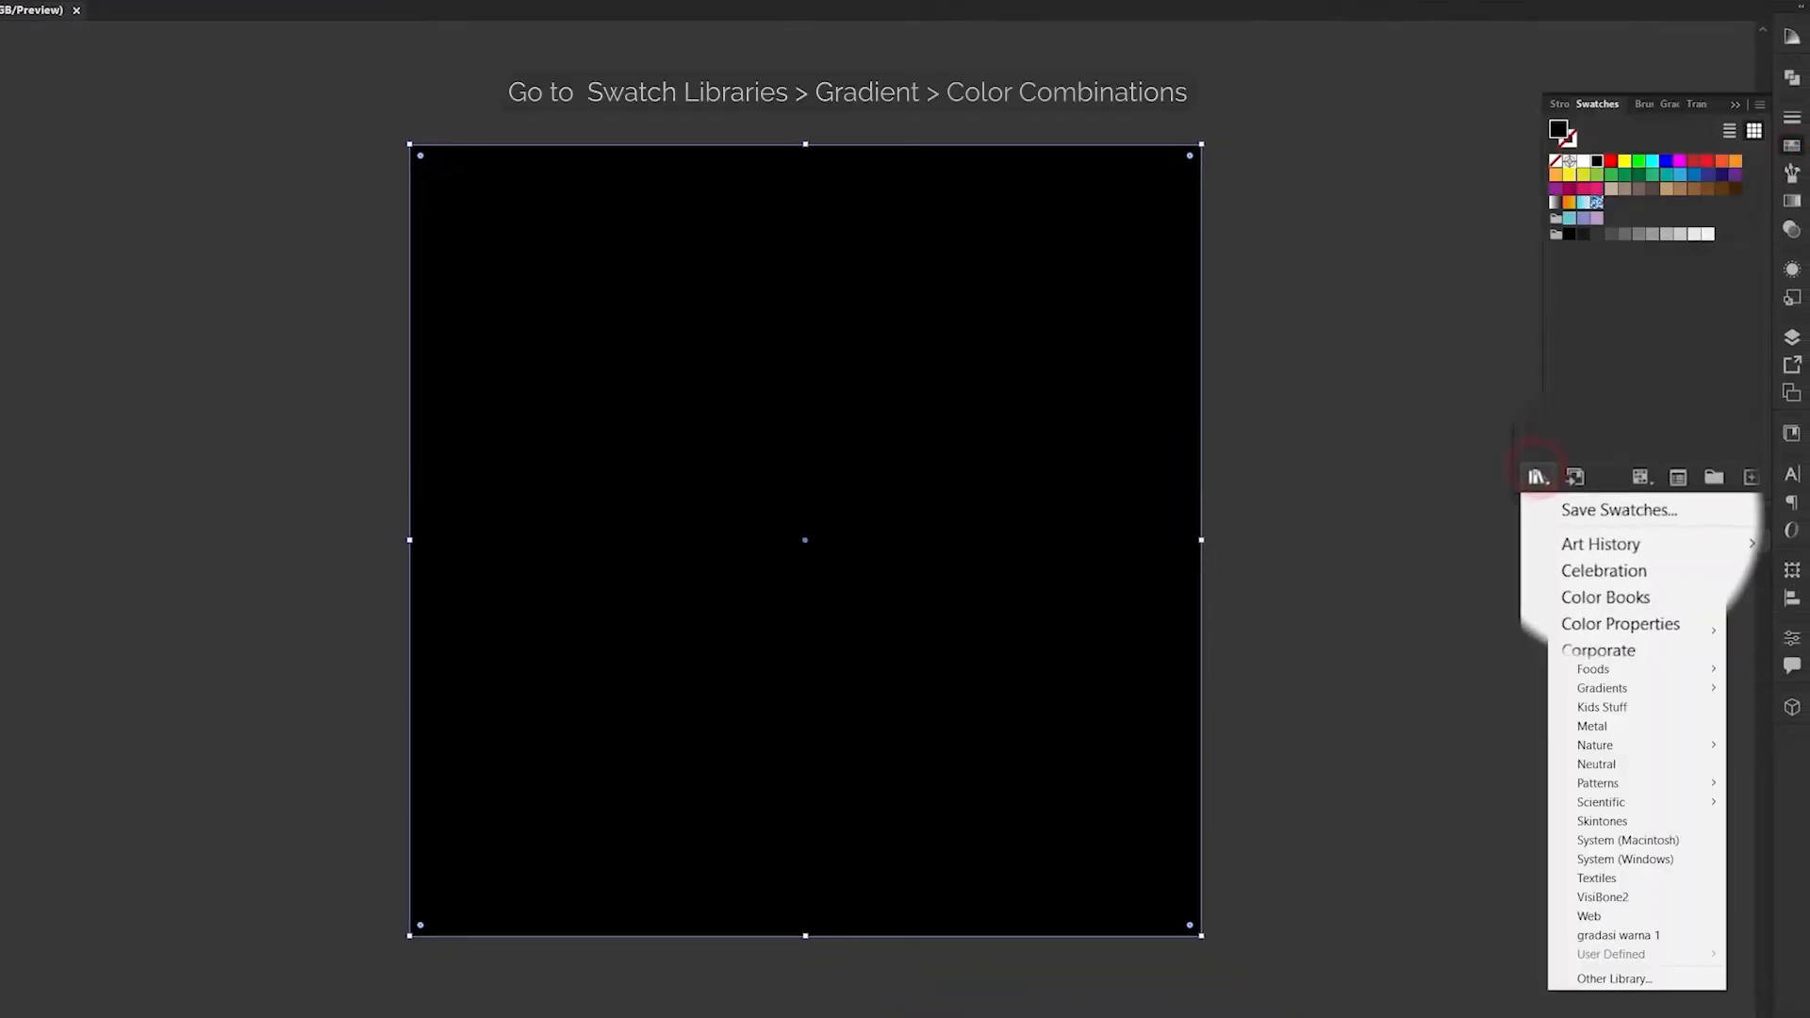
{"action": "mouse_move", "coordinate": [1603, 681]}
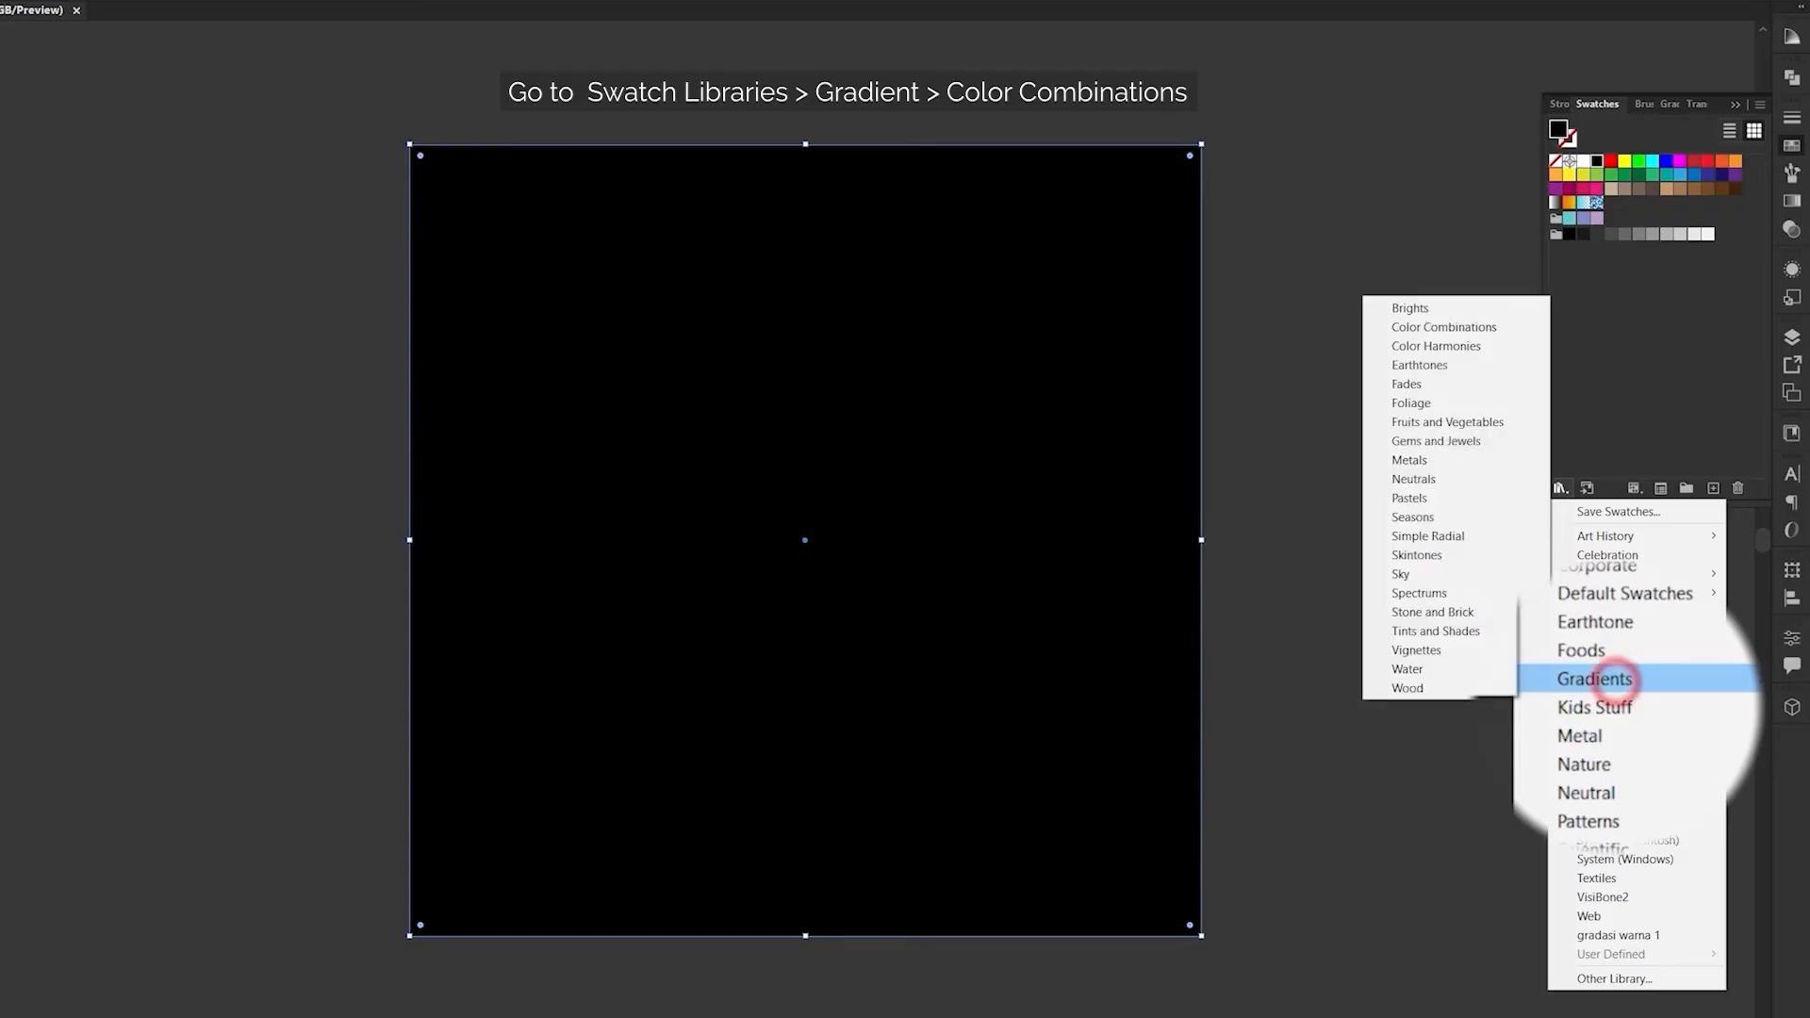
{"action": "scroll", "coordinate": [1456, 377], "scroll_direction": "up", "scroll_amount": 3}
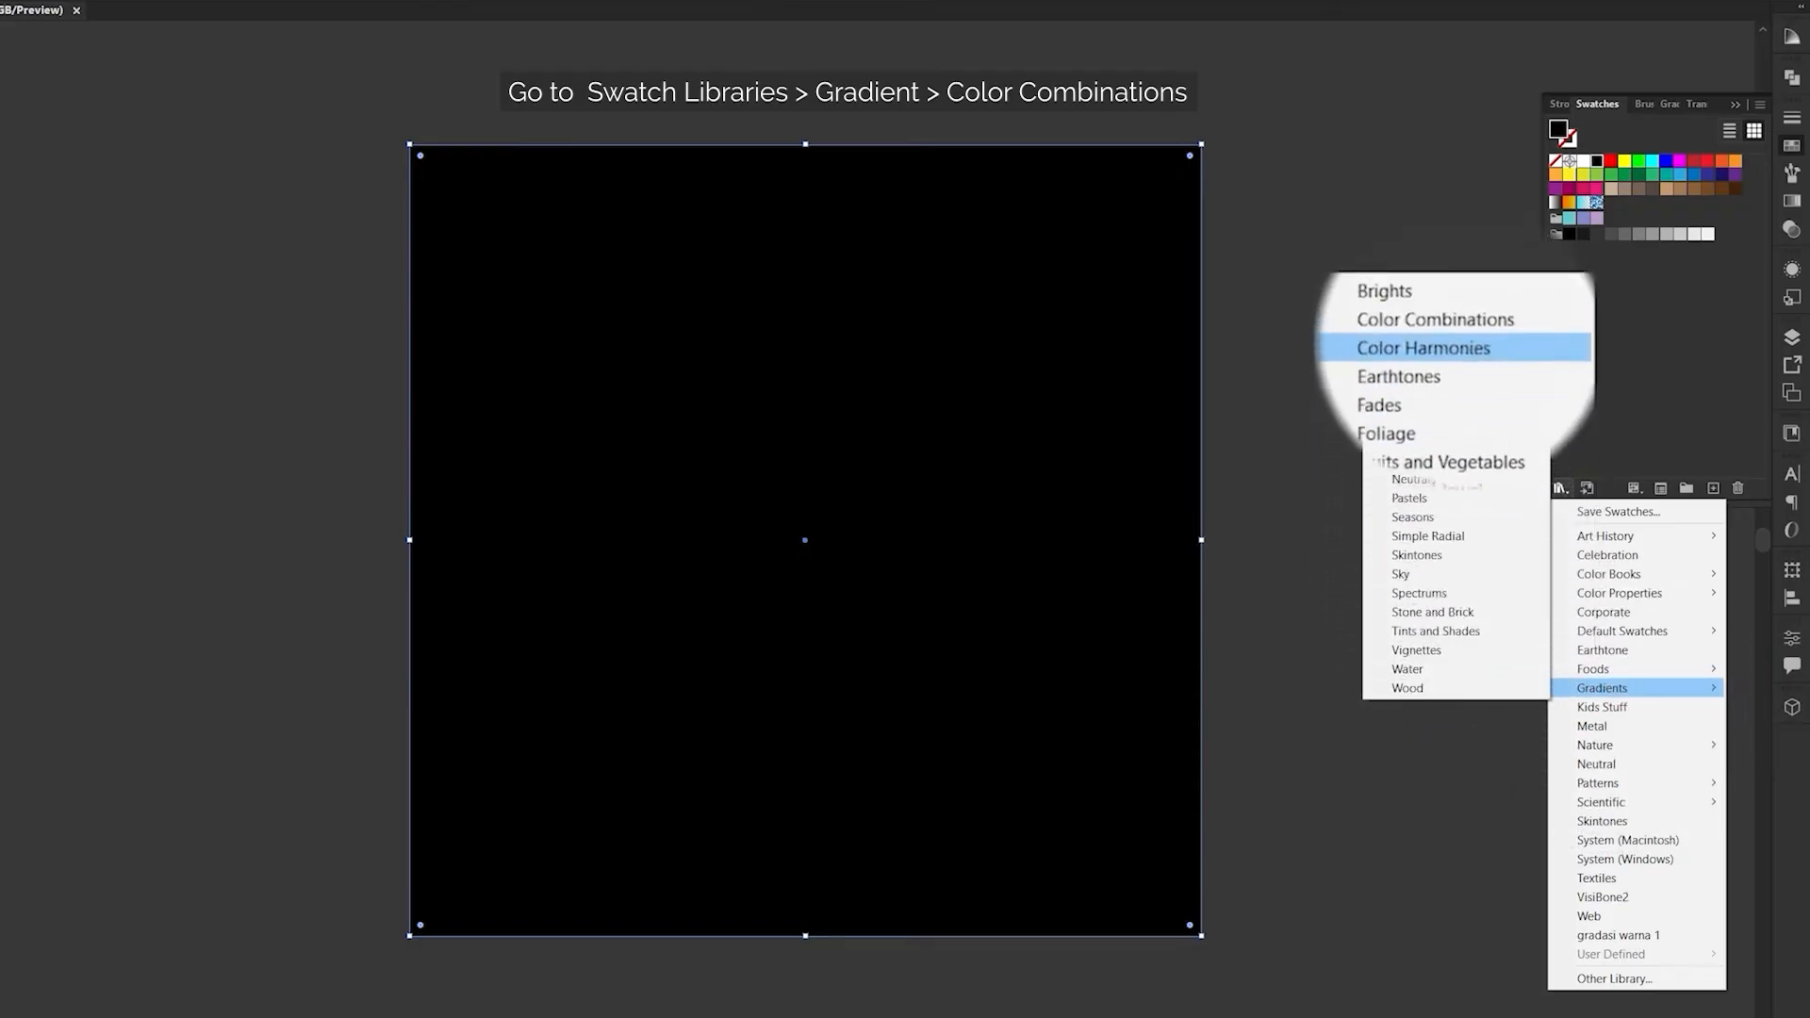
{"action": "left_click", "coordinate": [1487, 324]}
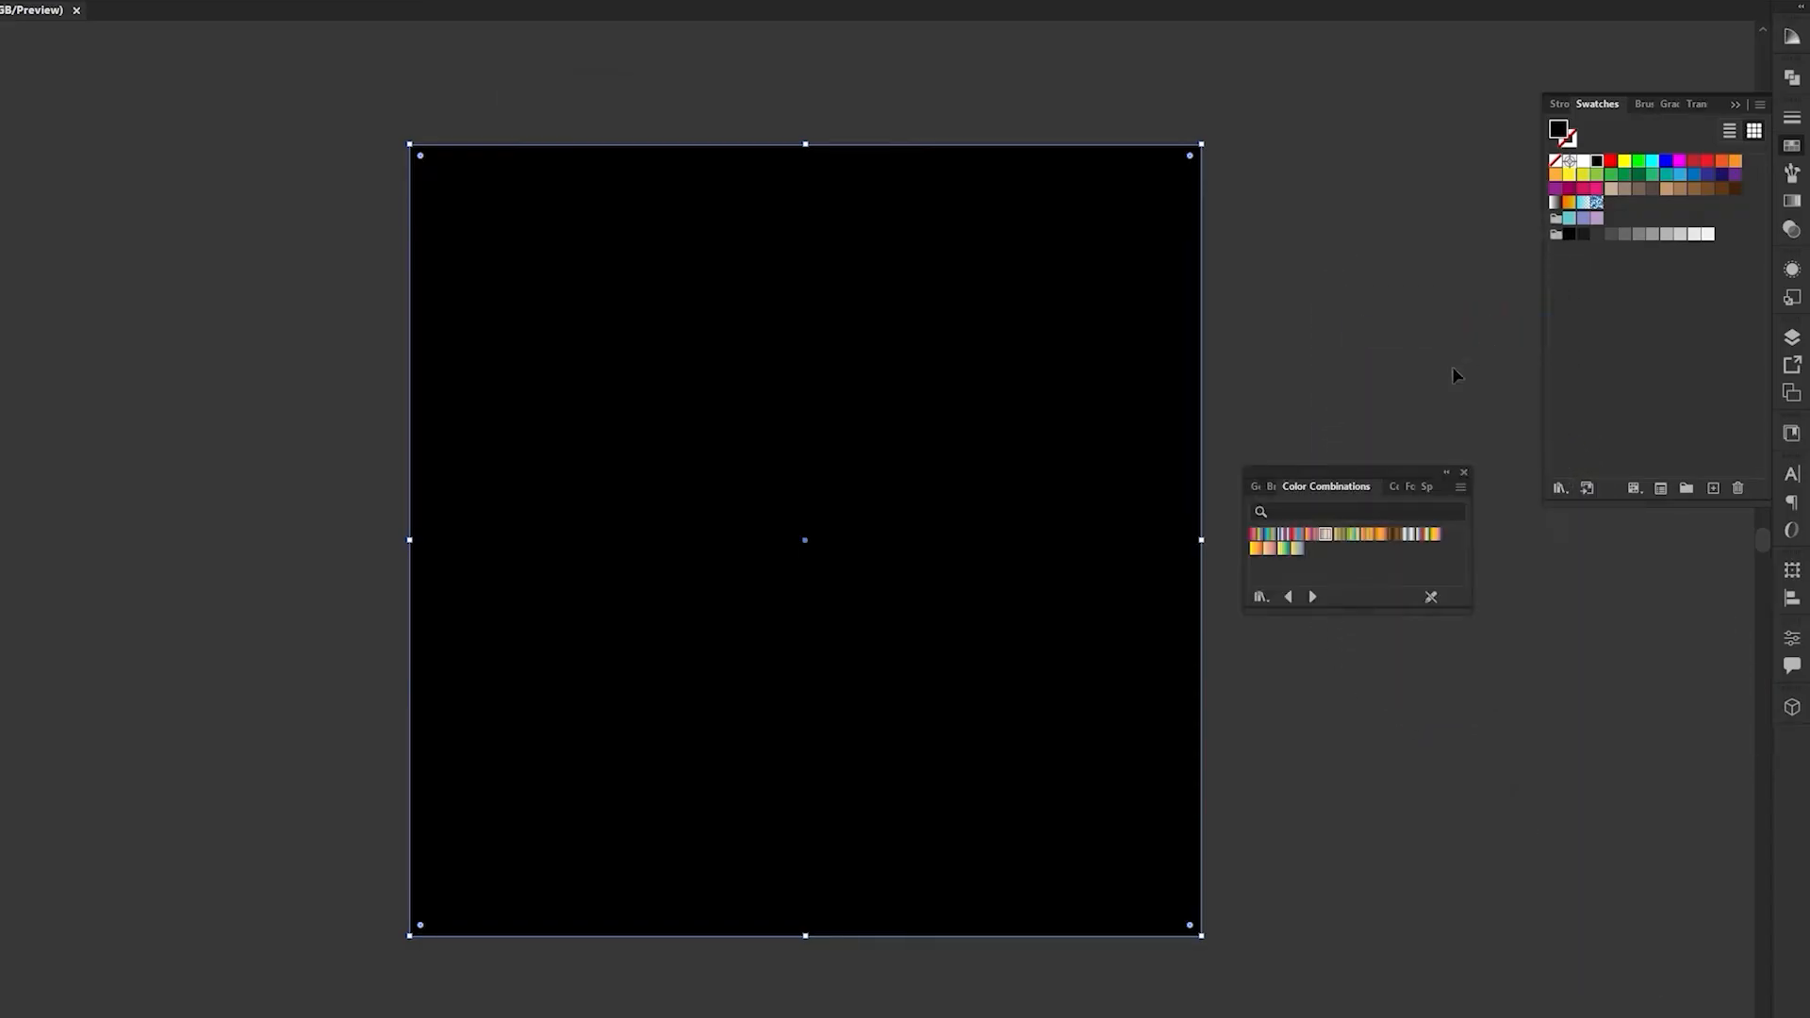
{"action": "left_click", "coordinate": [1327, 536]}
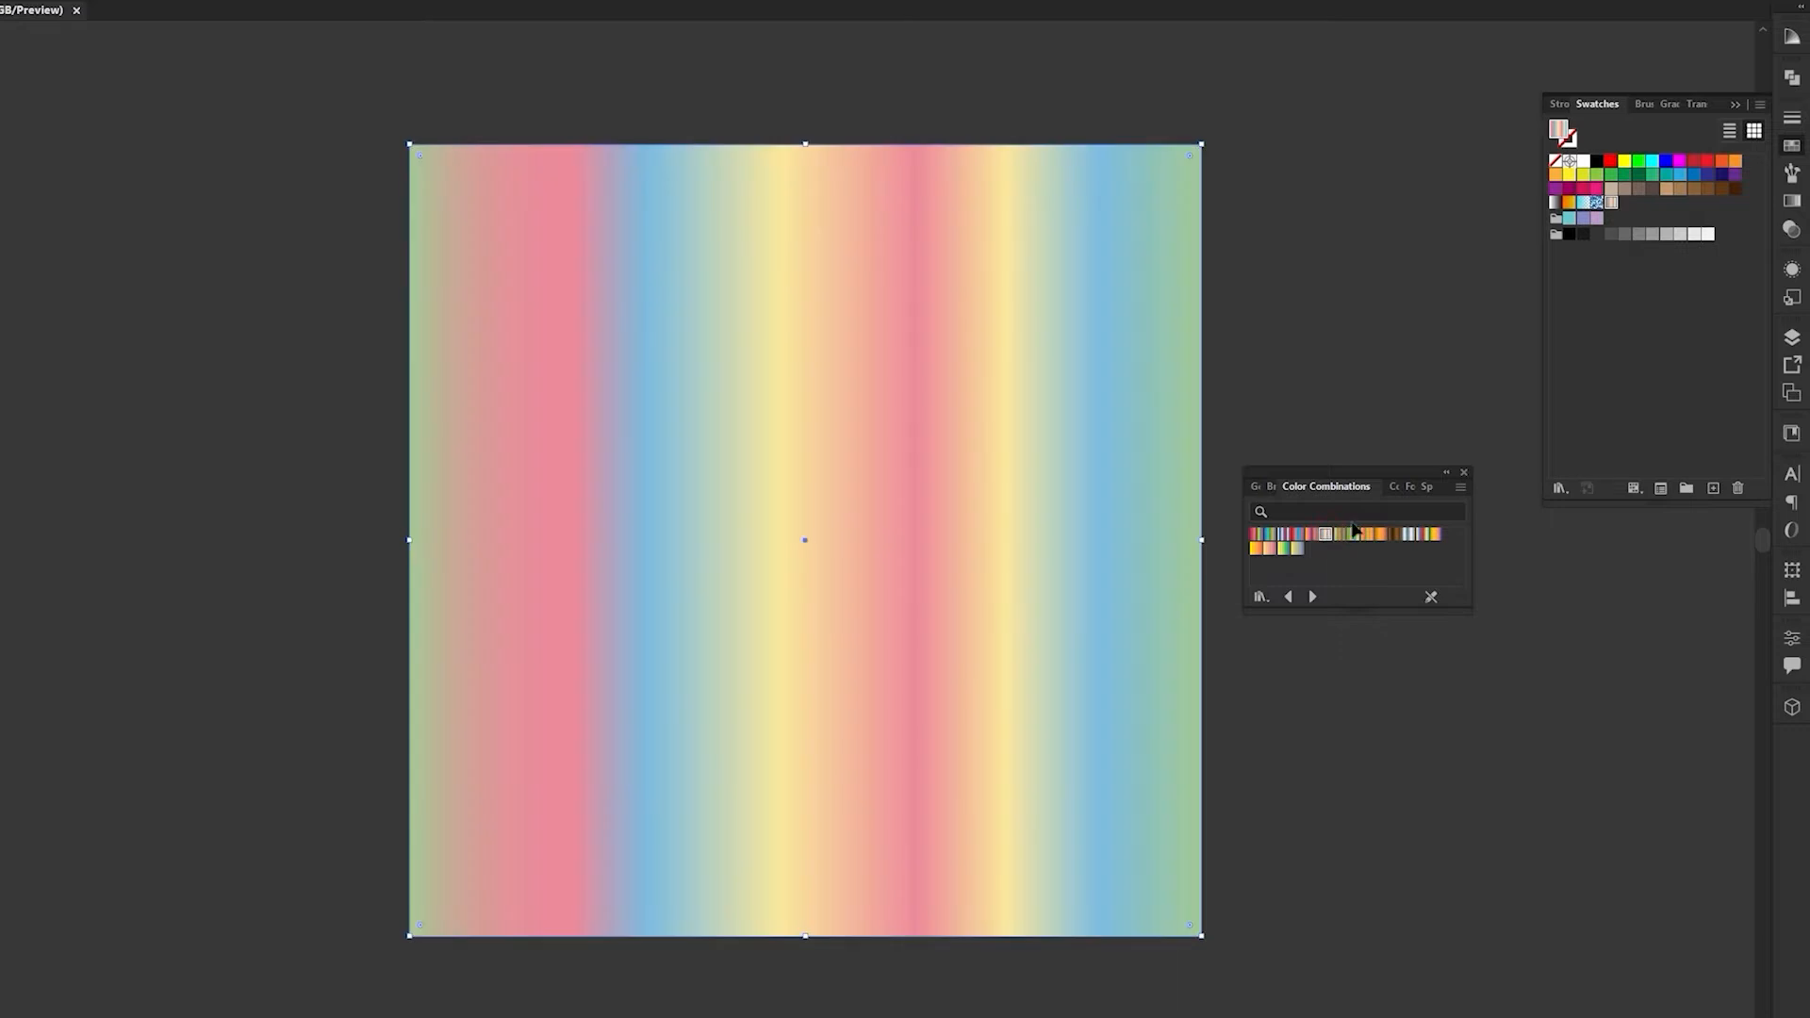
{"action": "left_click", "coordinate": [1464, 475]}
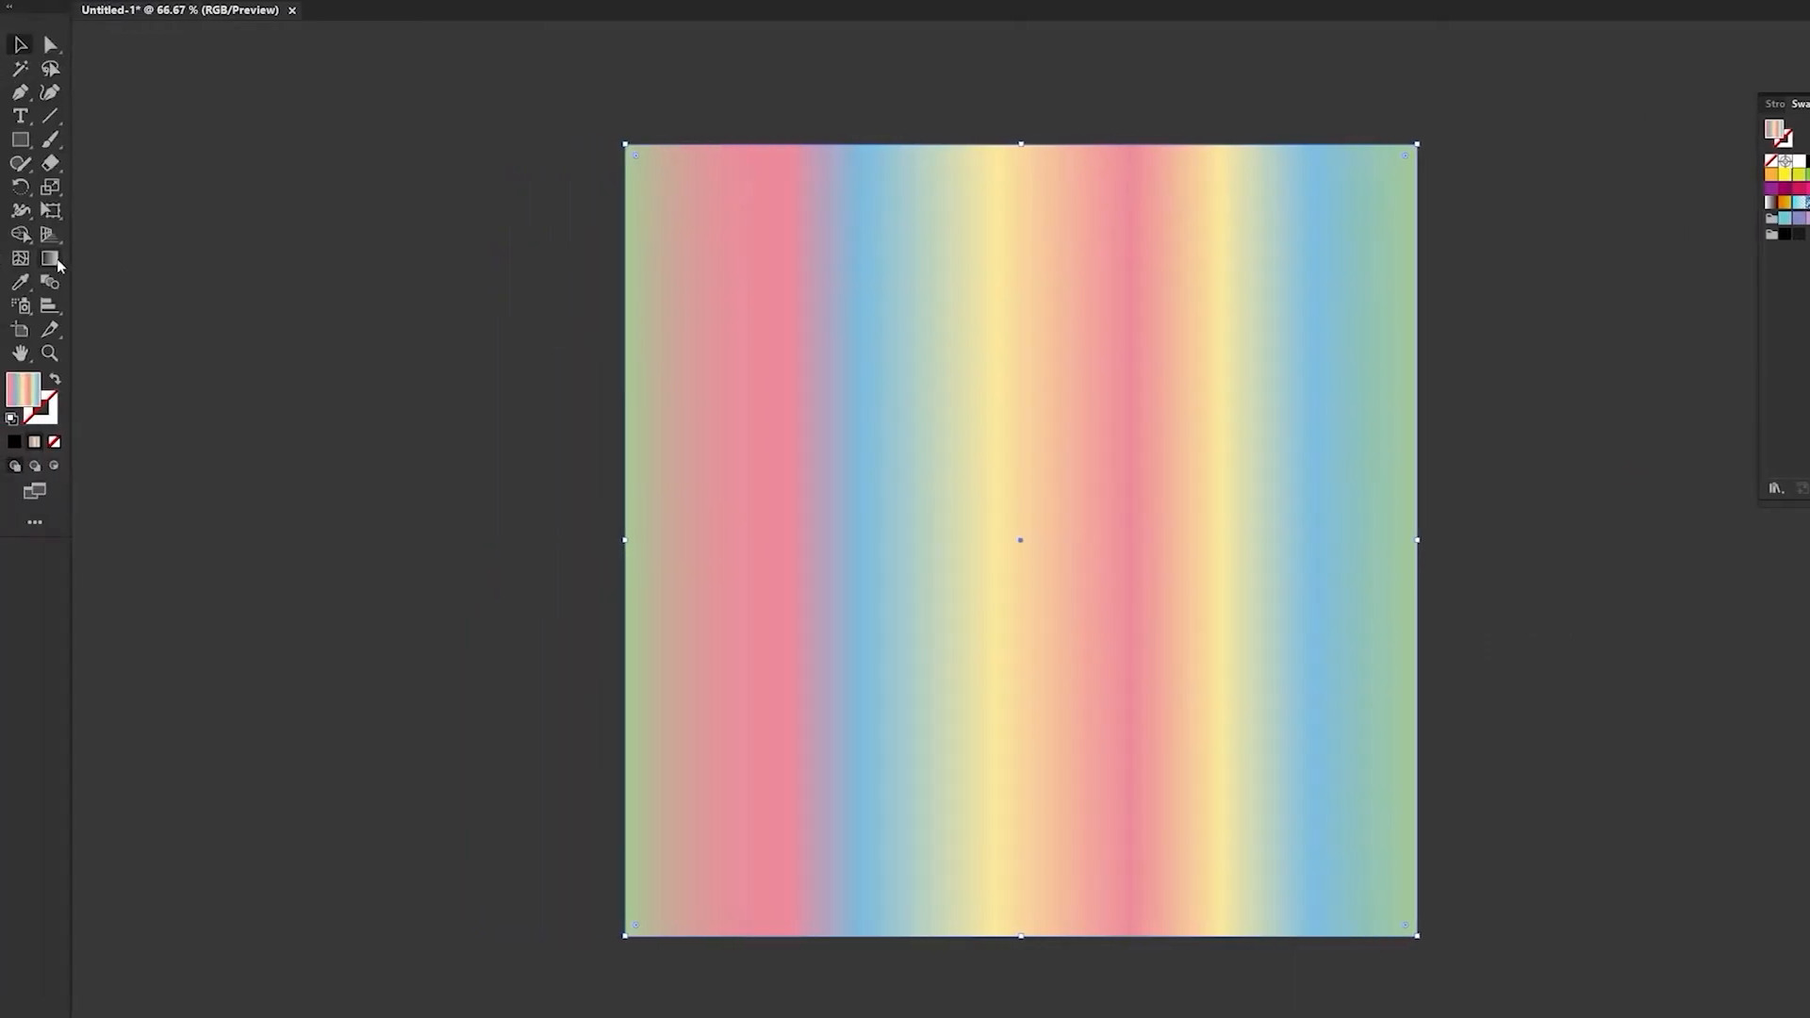
- Redirect the square's gradient diagonally, from just outside its upper-left corner to just outside its lower-right corner
{"action": "left_click", "coordinate": [53, 259]}
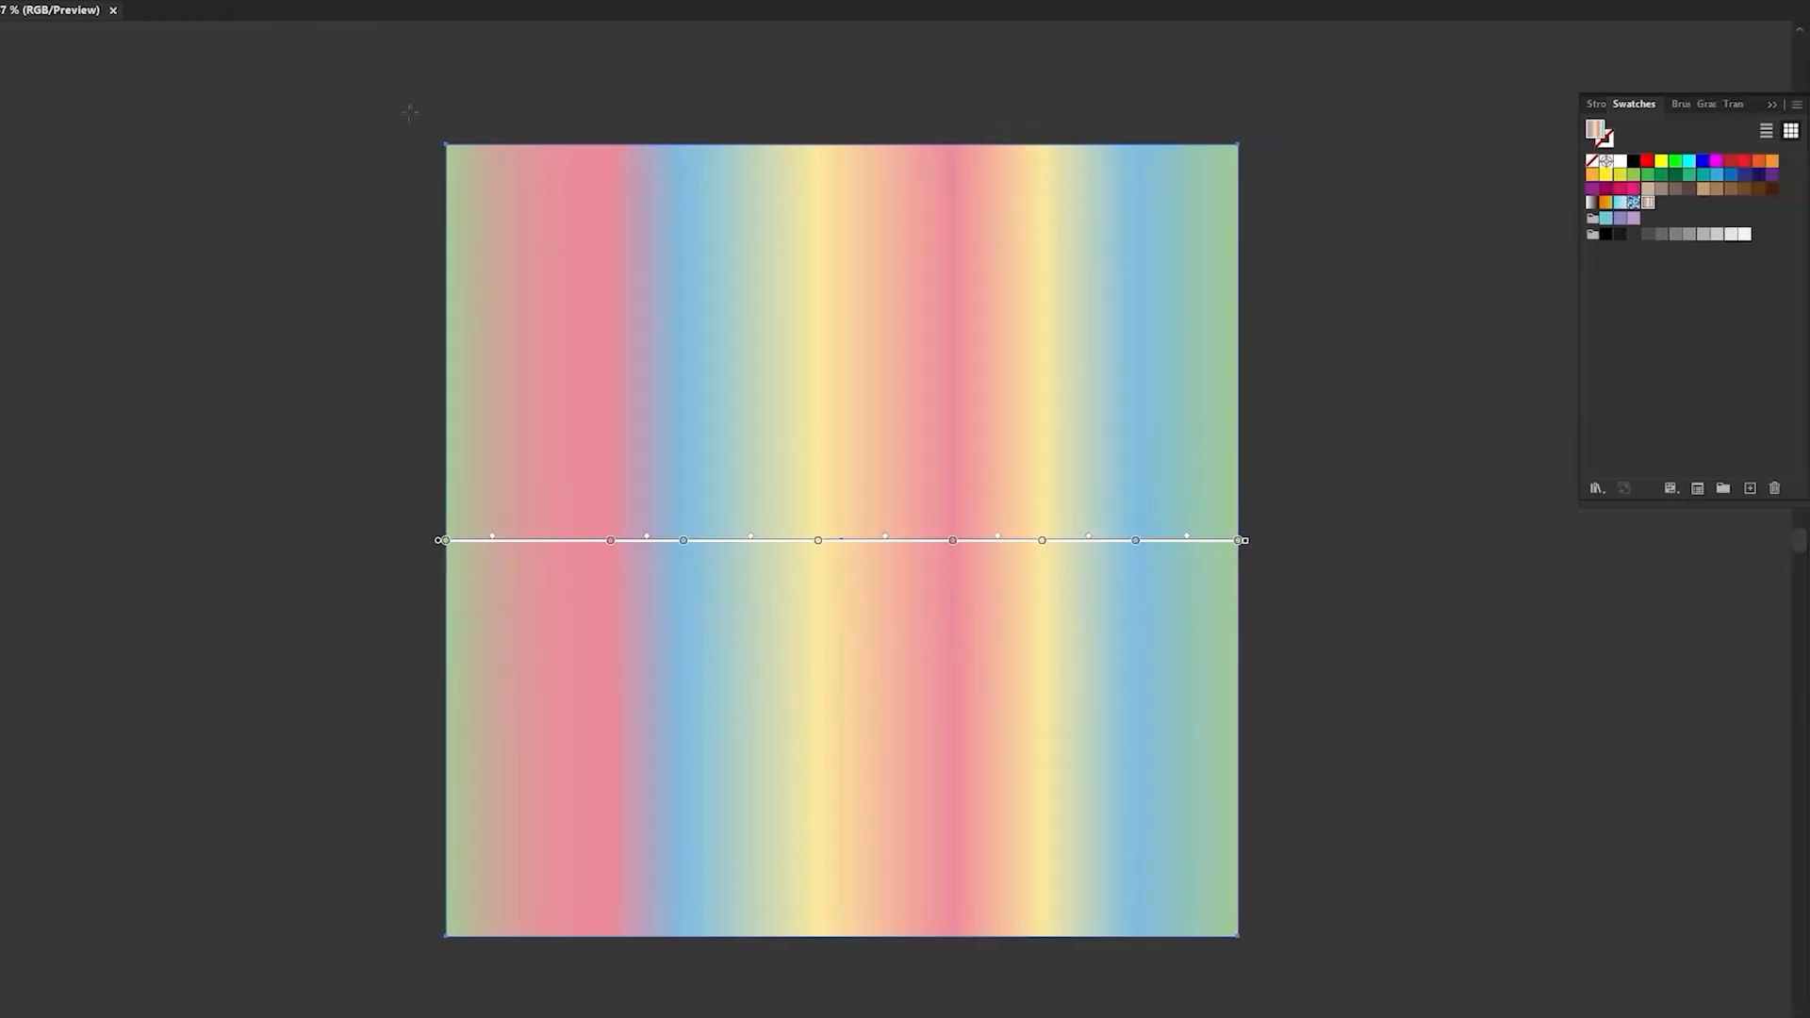
{"action": "left_click_drag", "start_coordinate": [572, 113], "coordinate": [992, 589]}
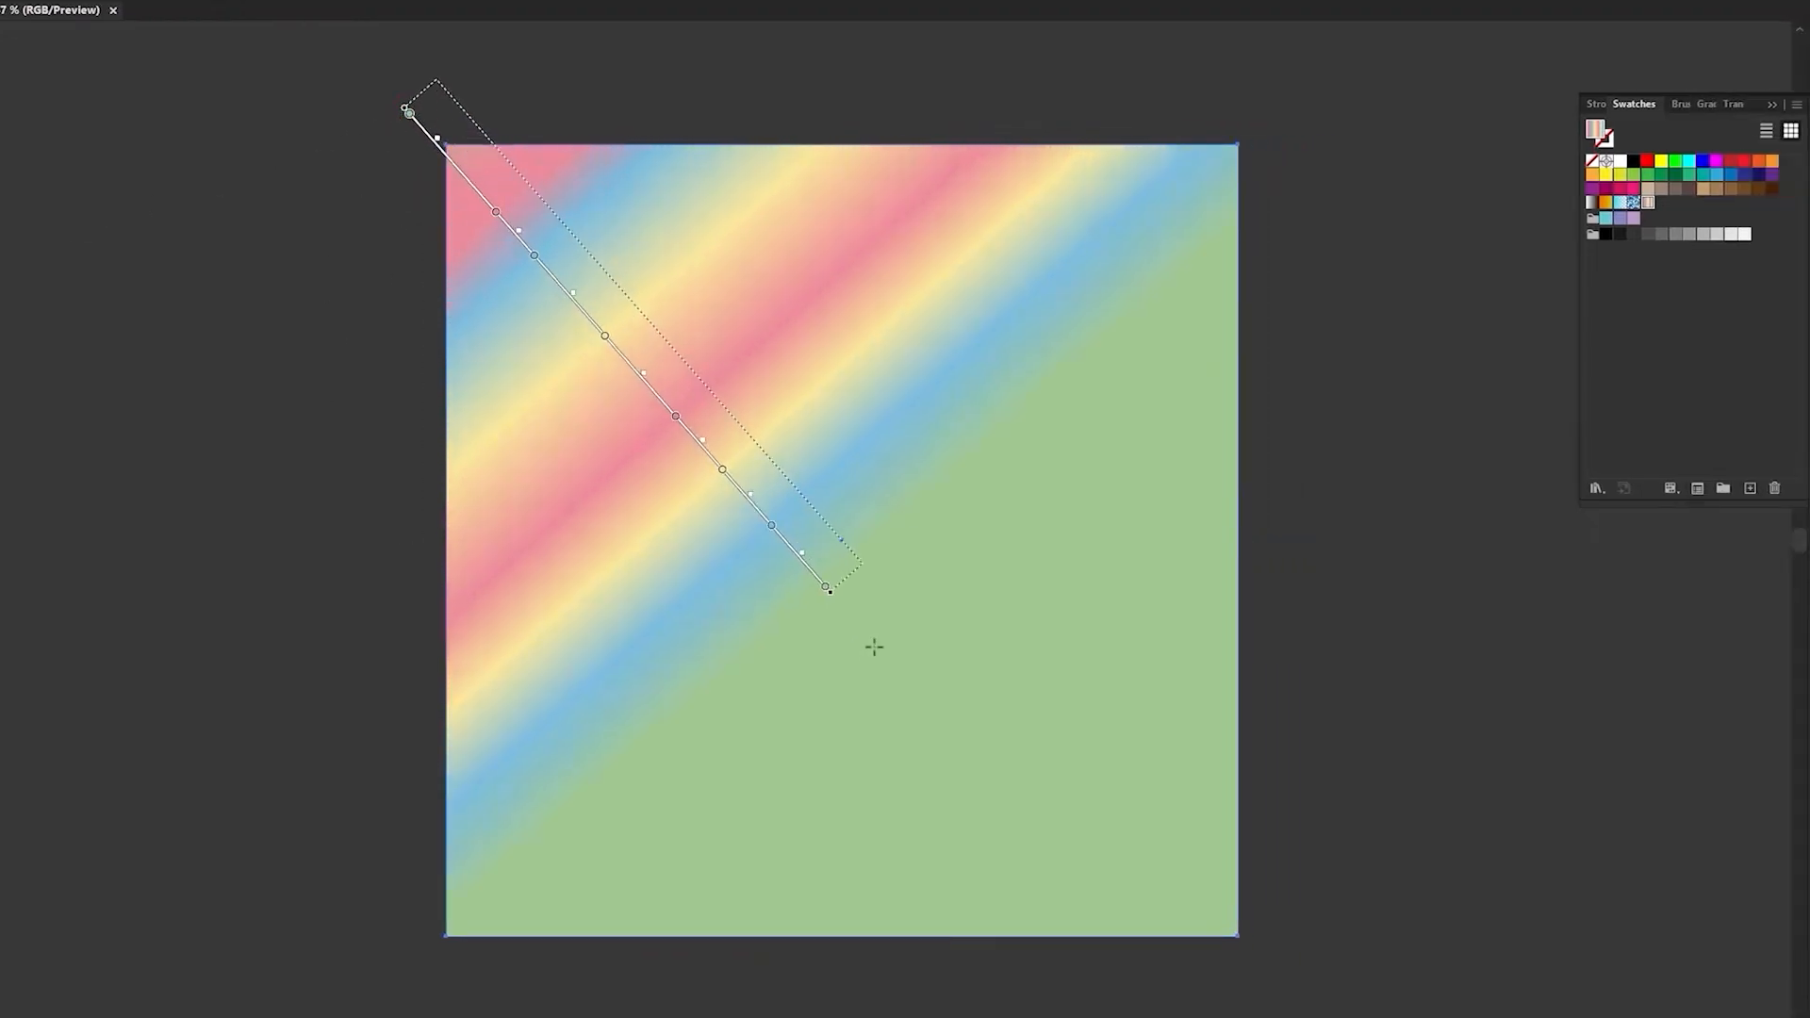
{"action": "left_click_drag", "start_coordinate": [827, 589], "coordinate": [1251, 954]}
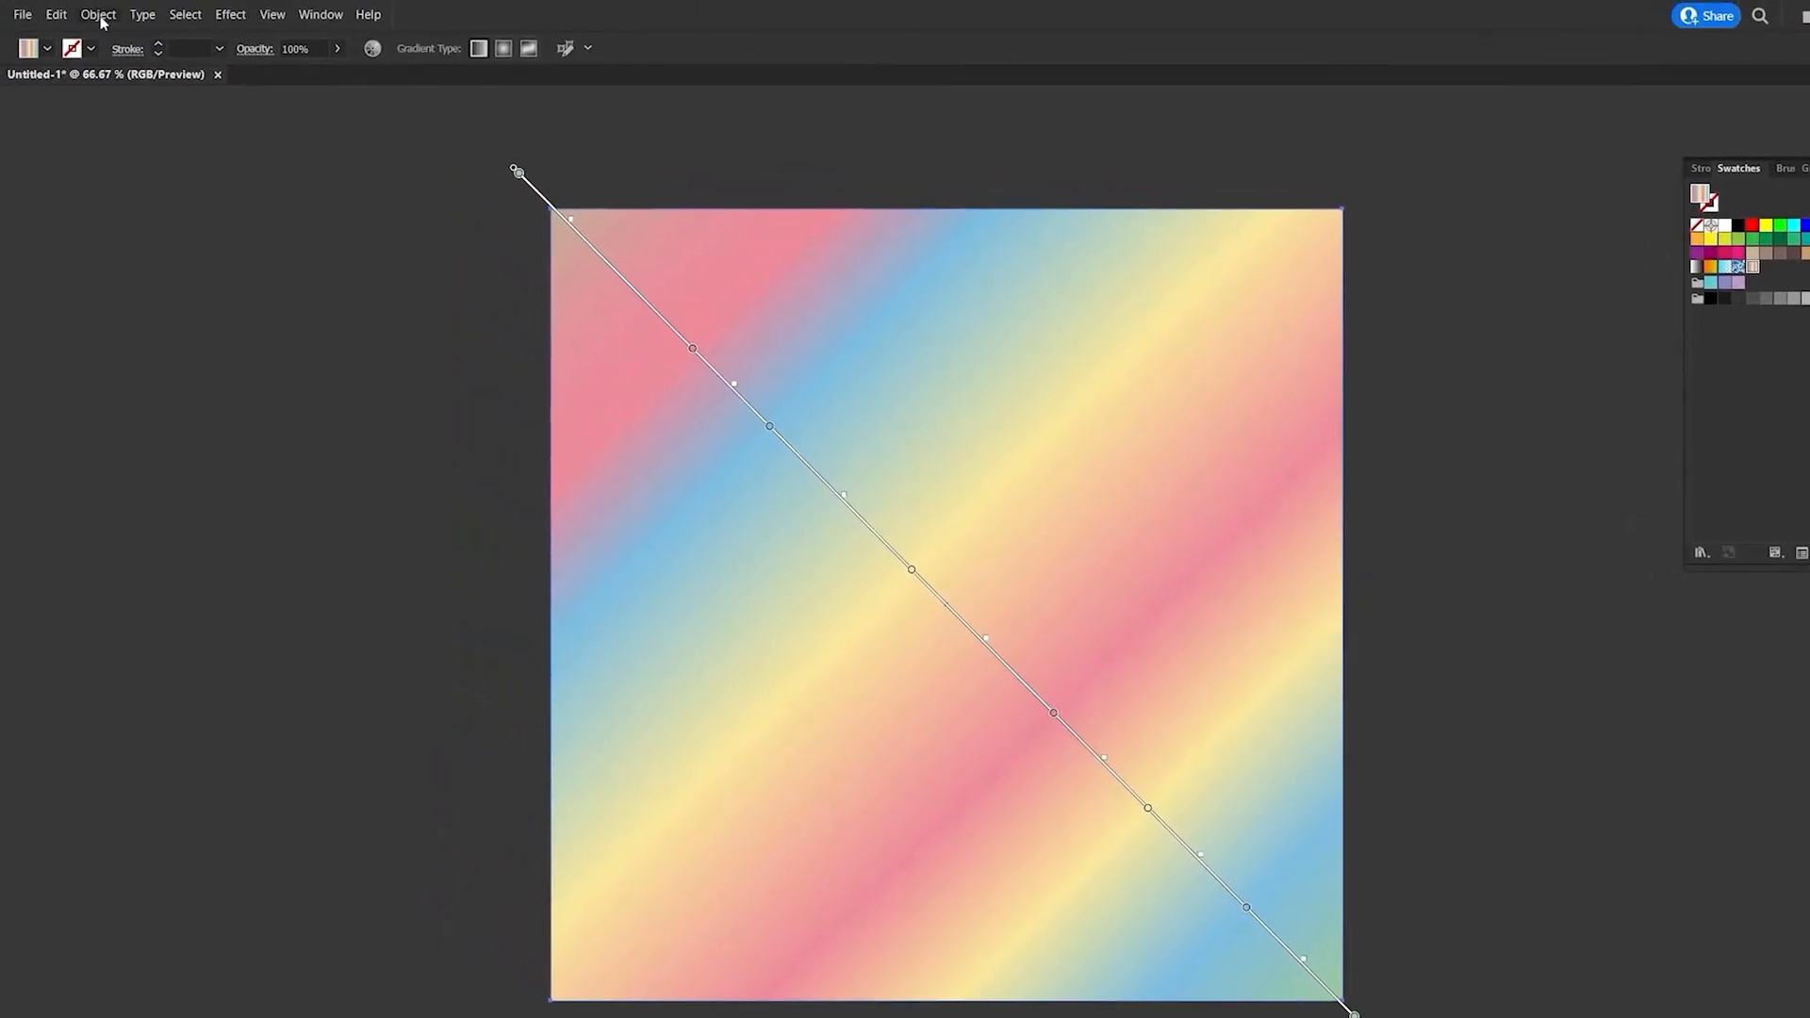
- Rasterize the gradient square in RGB at Medium (150 ppi) with a white background
{"action": "left_click", "coordinate": [97, 13]}
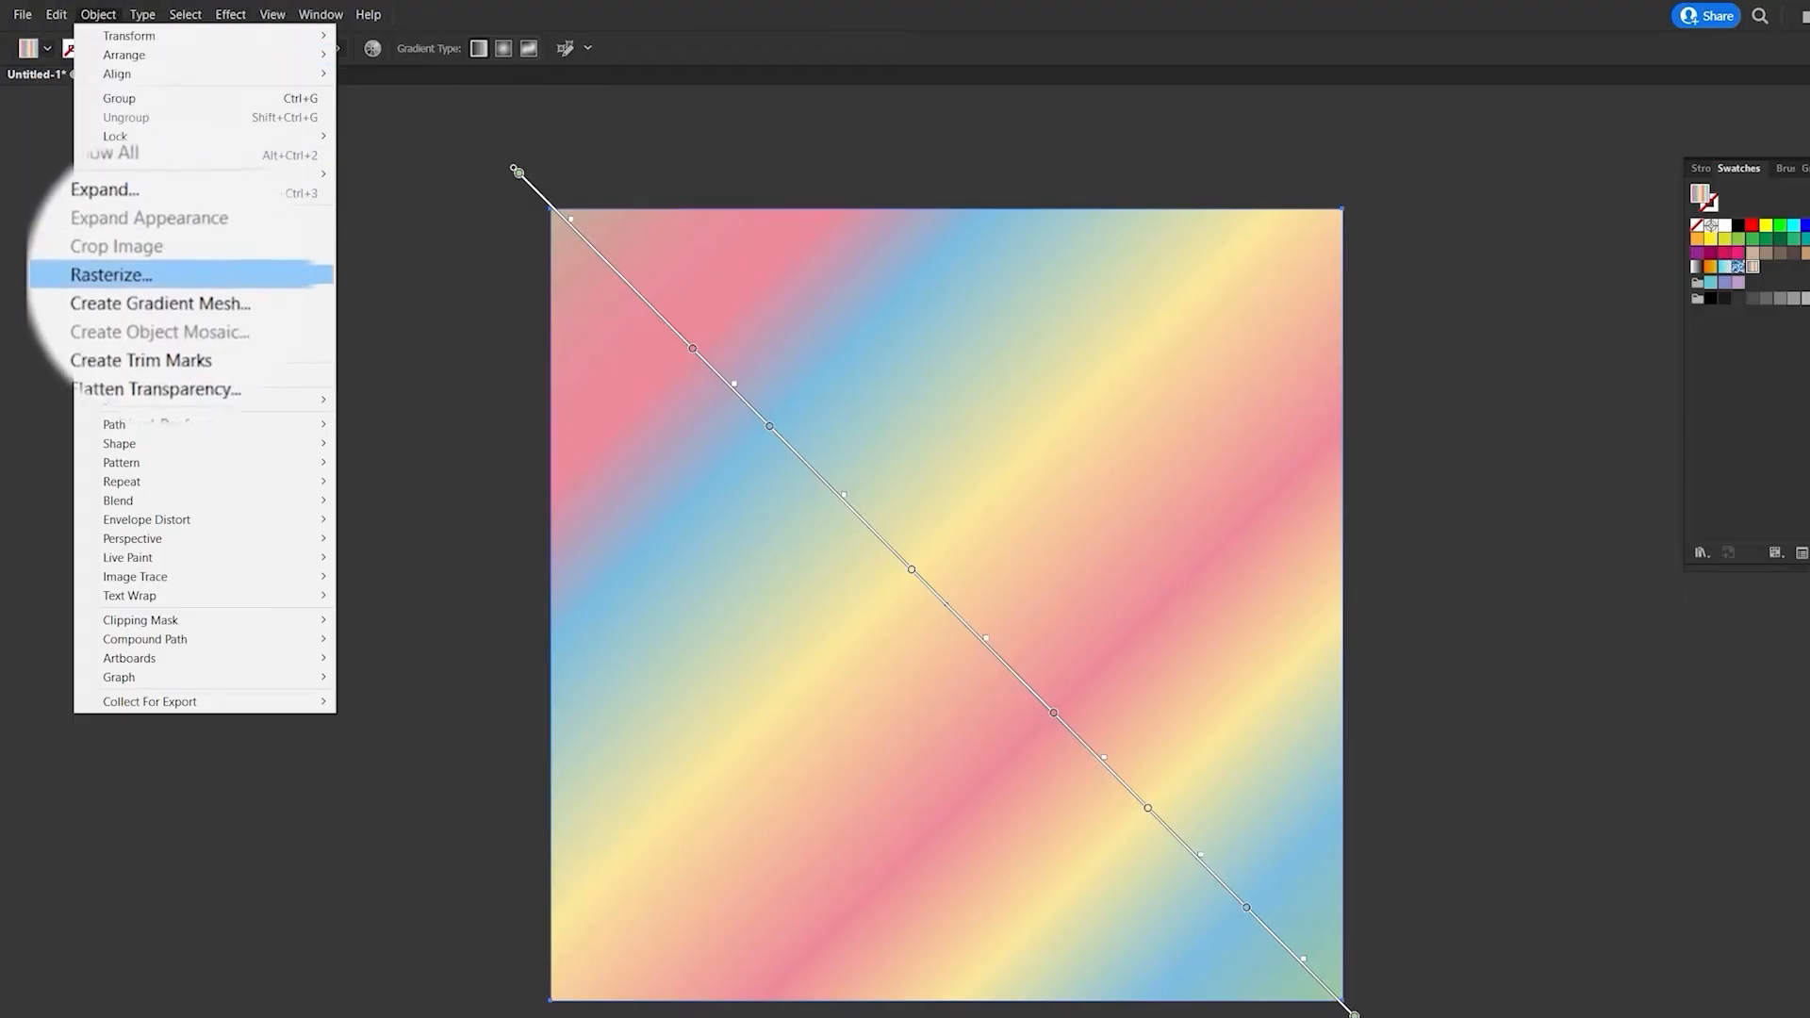
{"action": "left_click", "coordinate": [264, 275]}
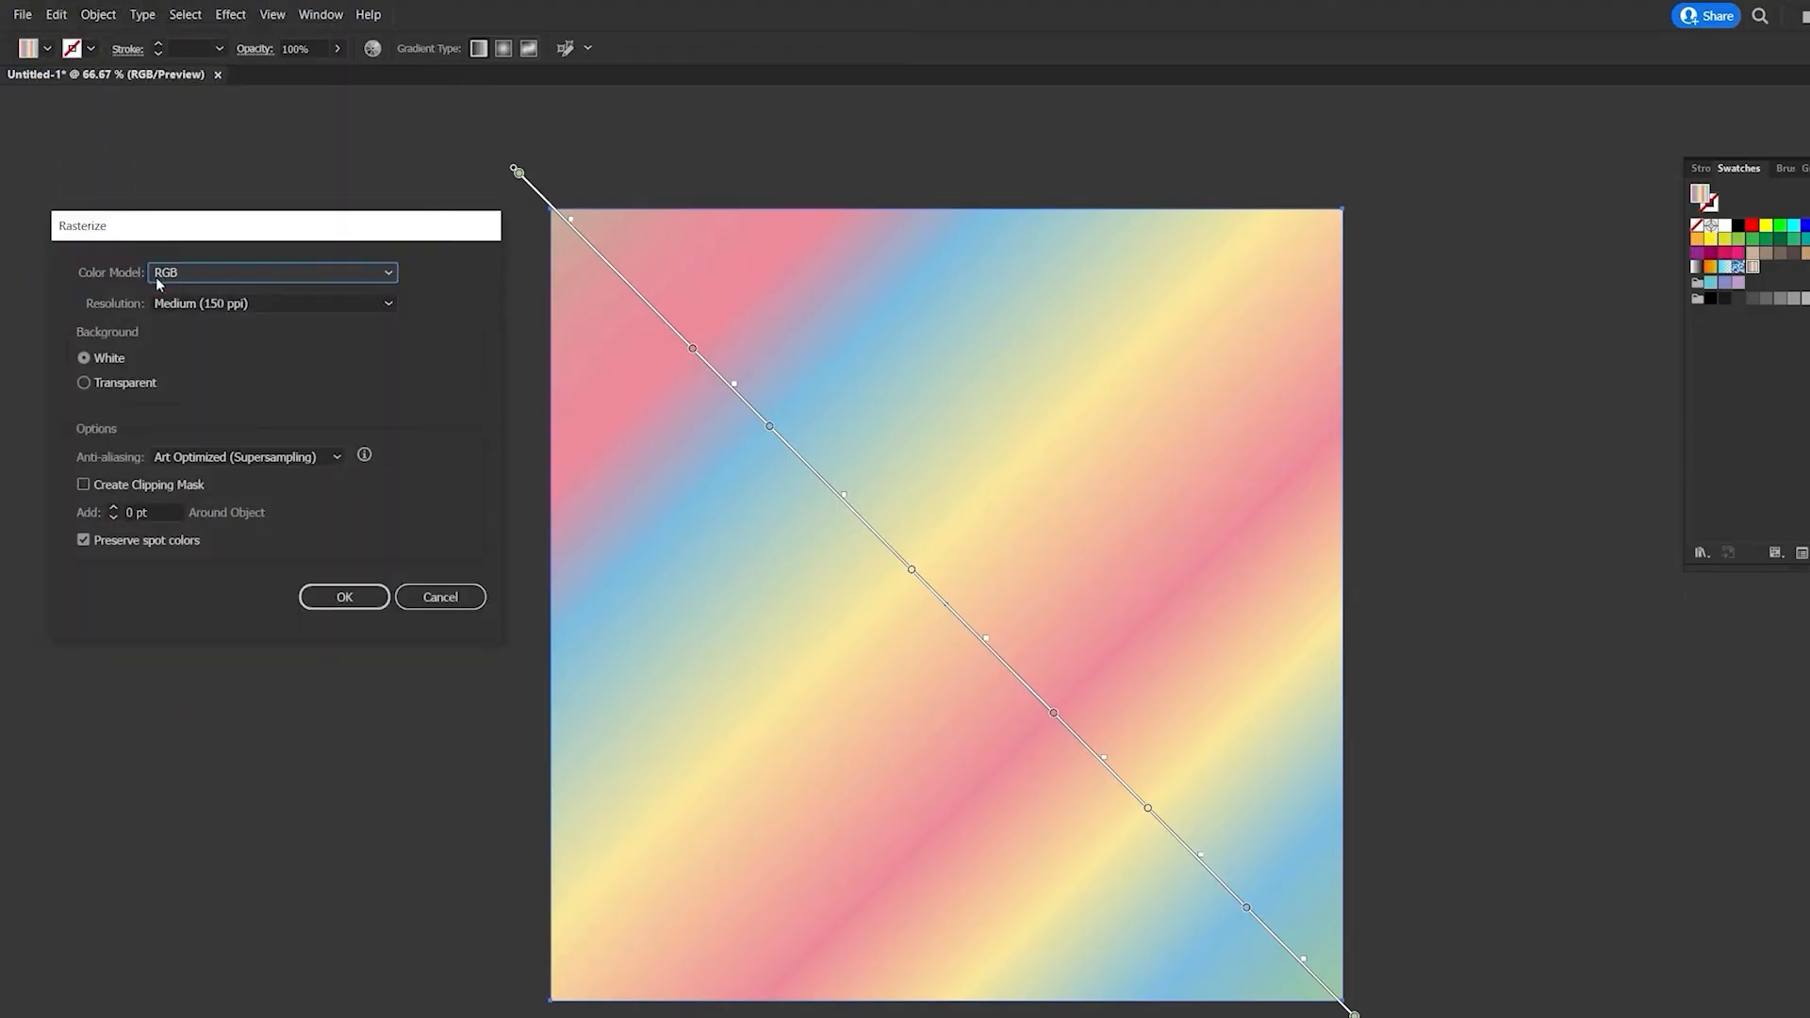
{"action": "left_click", "coordinate": [345, 597]}
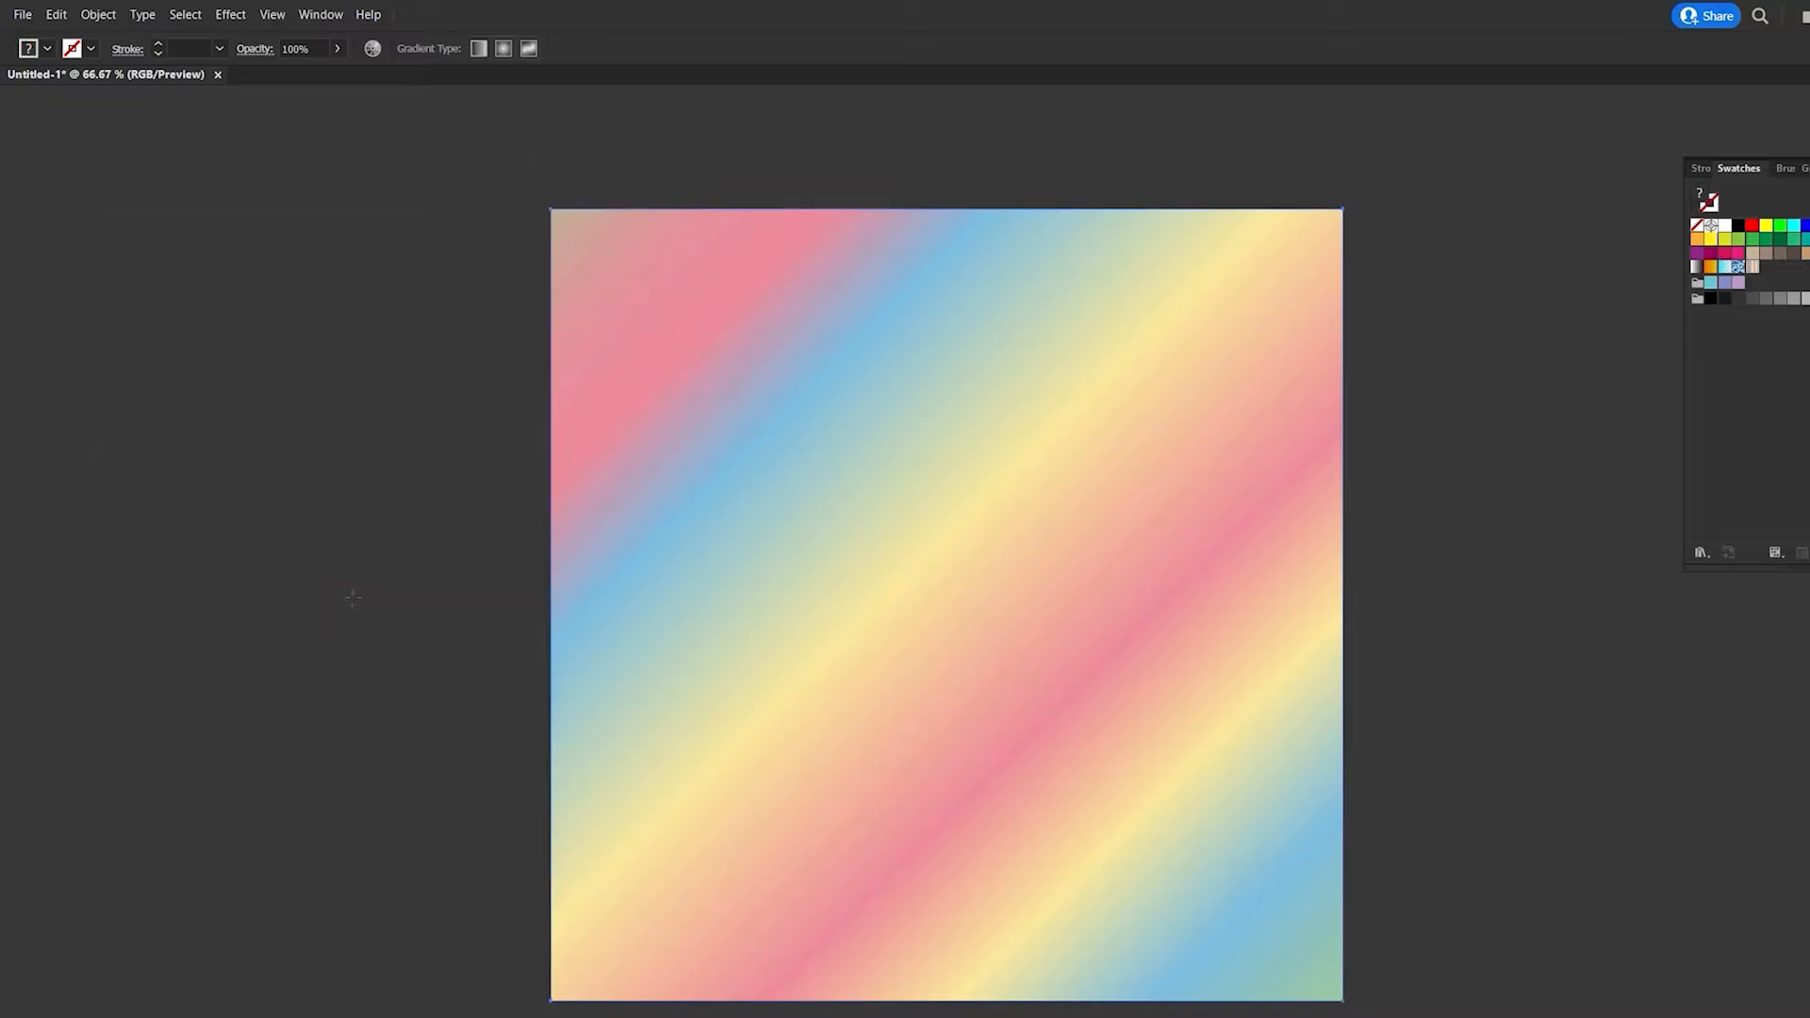
- Create an object mosaic from the rasterized square, 10 tiles wide with the tile height set by ratio
{"action": "left_click", "coordinate": [98, 14]}
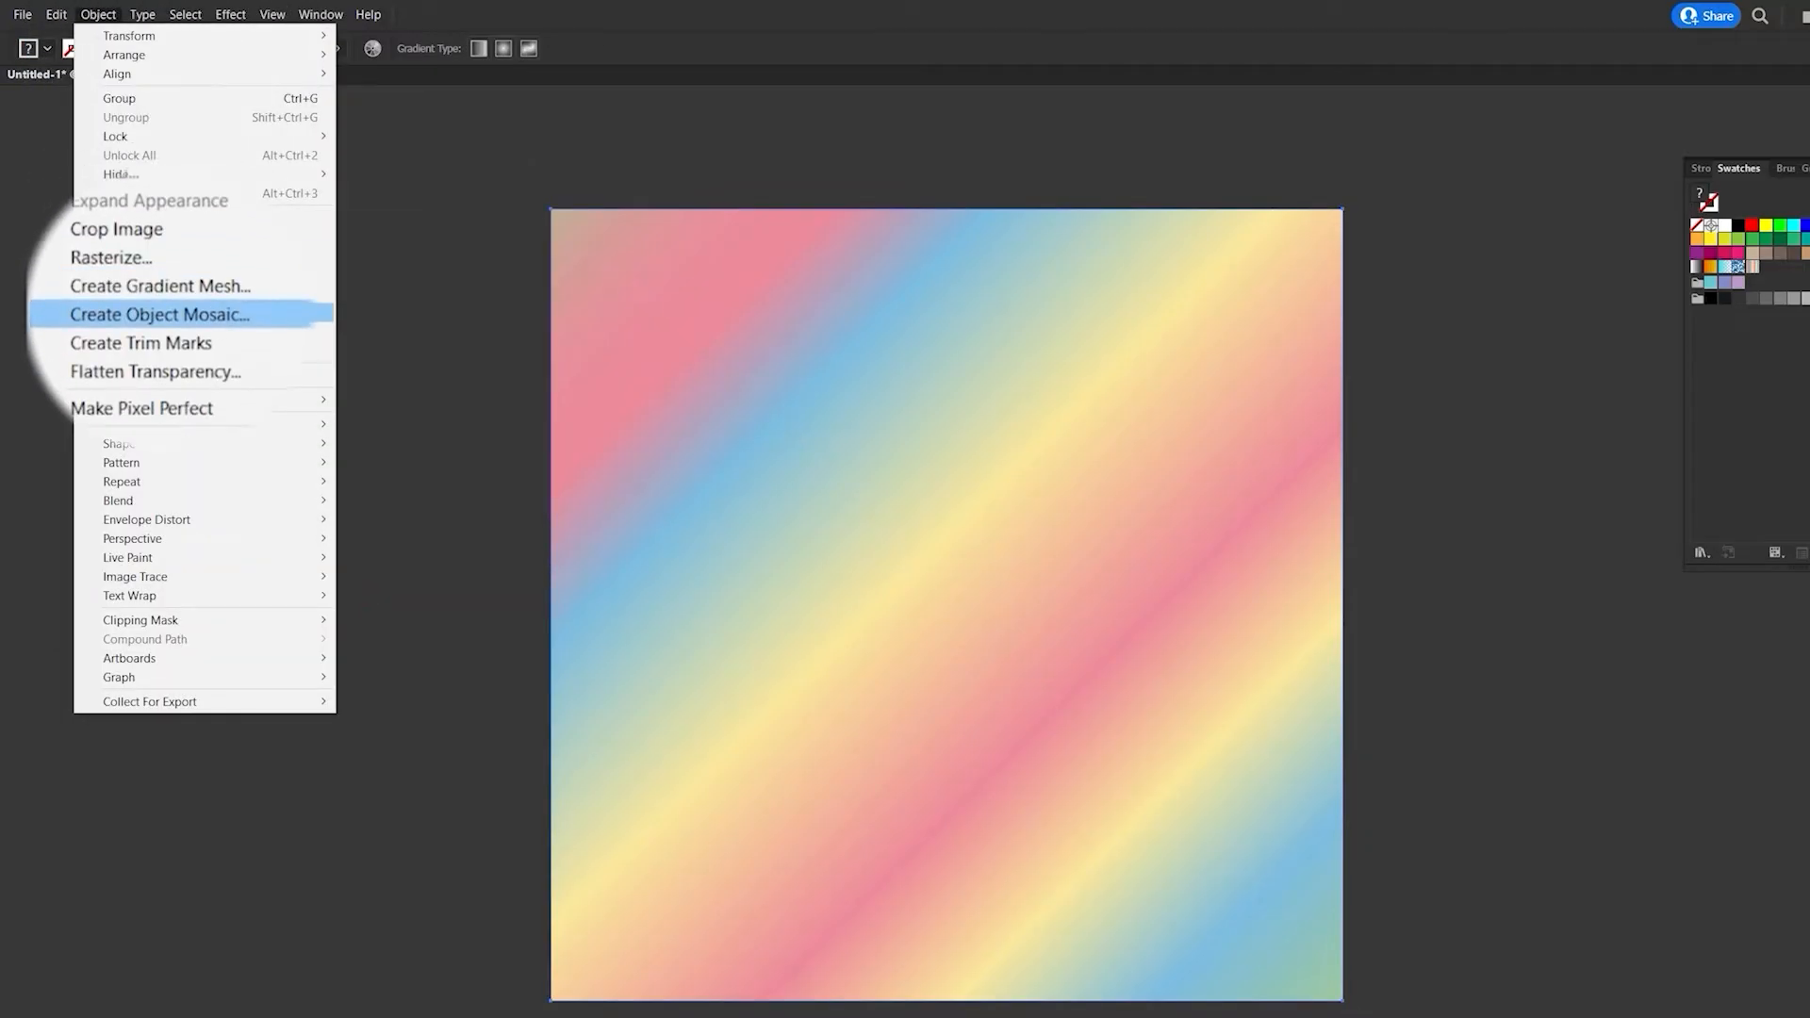
{"action": "left_click", "coordinate": [283, 256]}
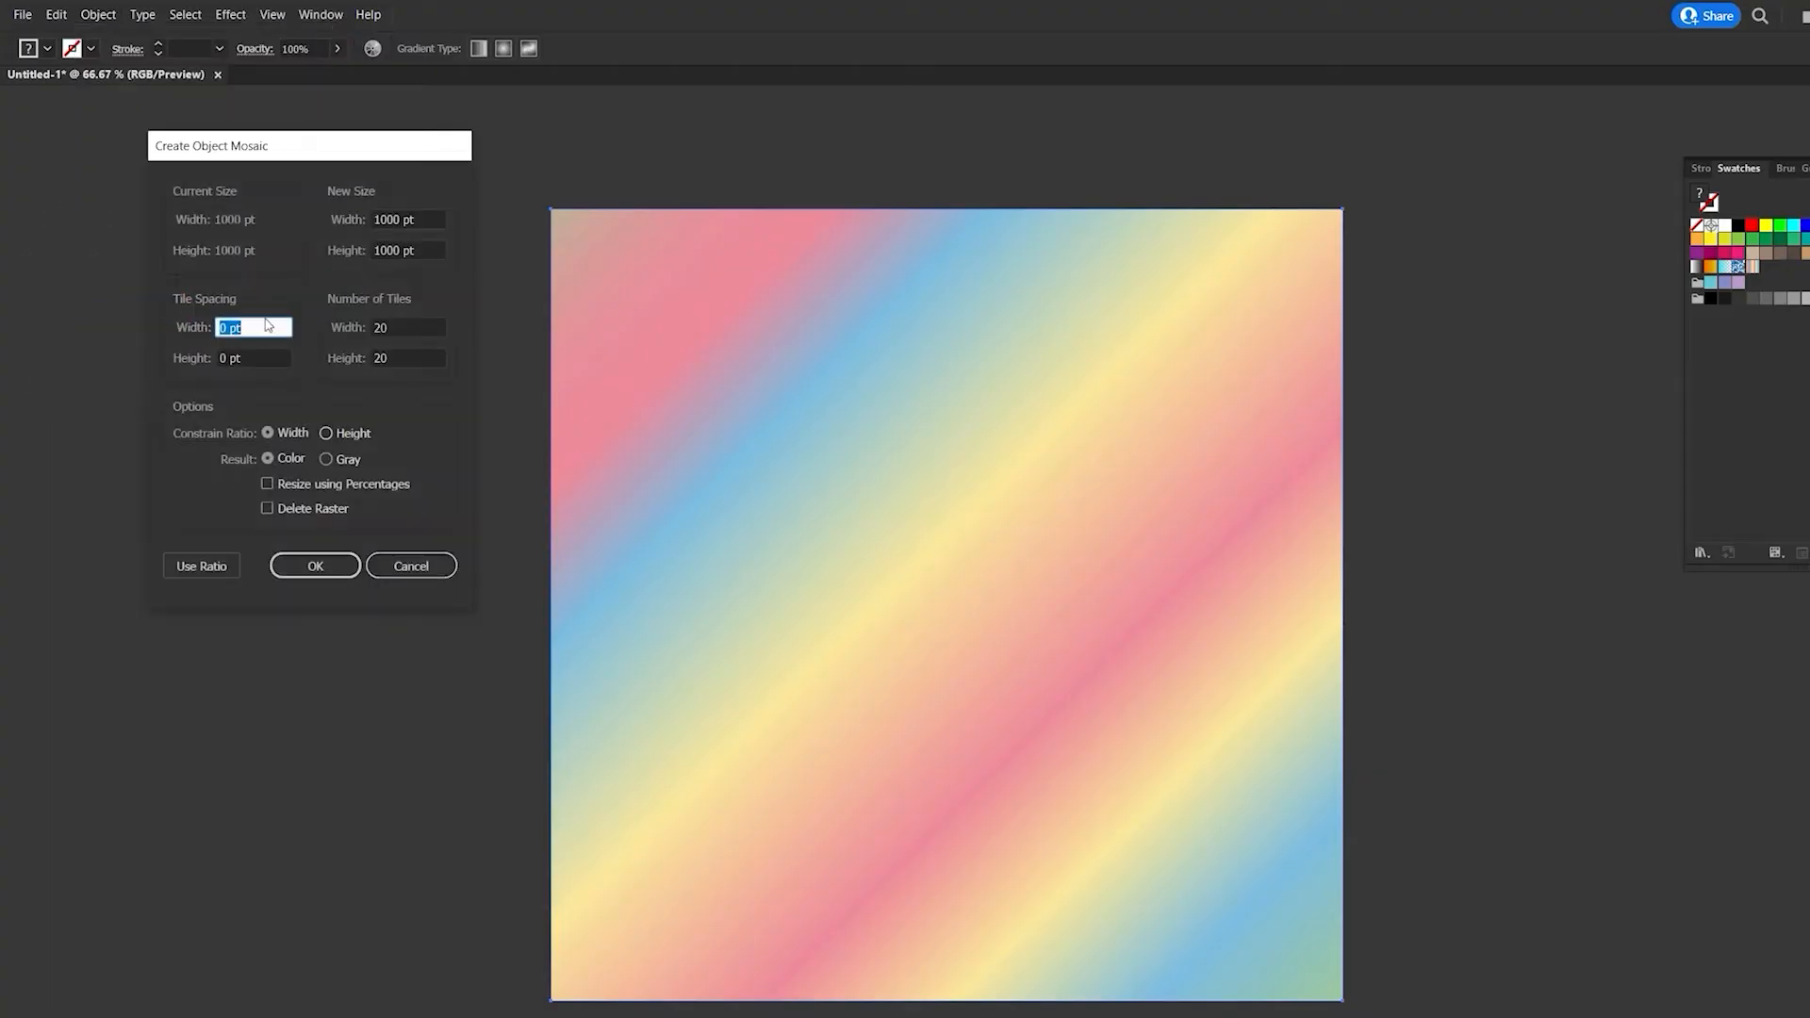
{"action": "left_click", "coordinate": [416, 328]}
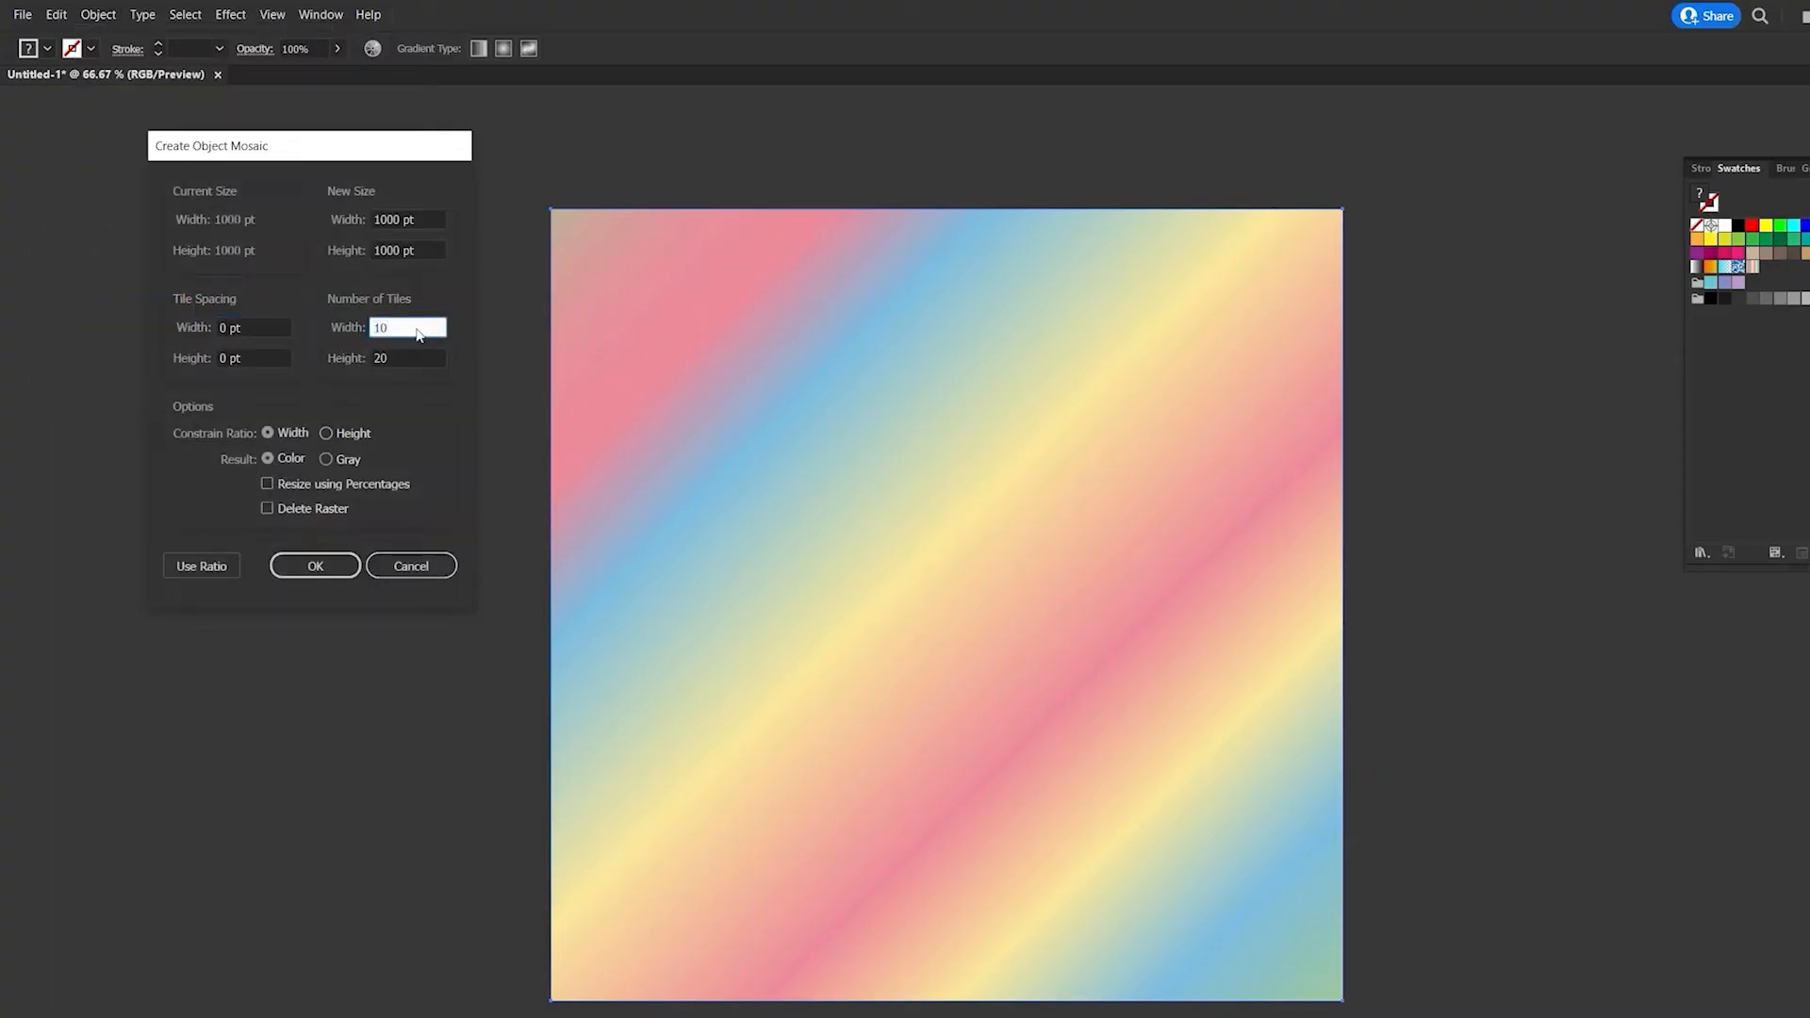
{"action": "type", "text": "10"}
{"action": "left_click", "coordinate": [204, 566]}
{"action": "left_click", "coordinate": [316, 568]}
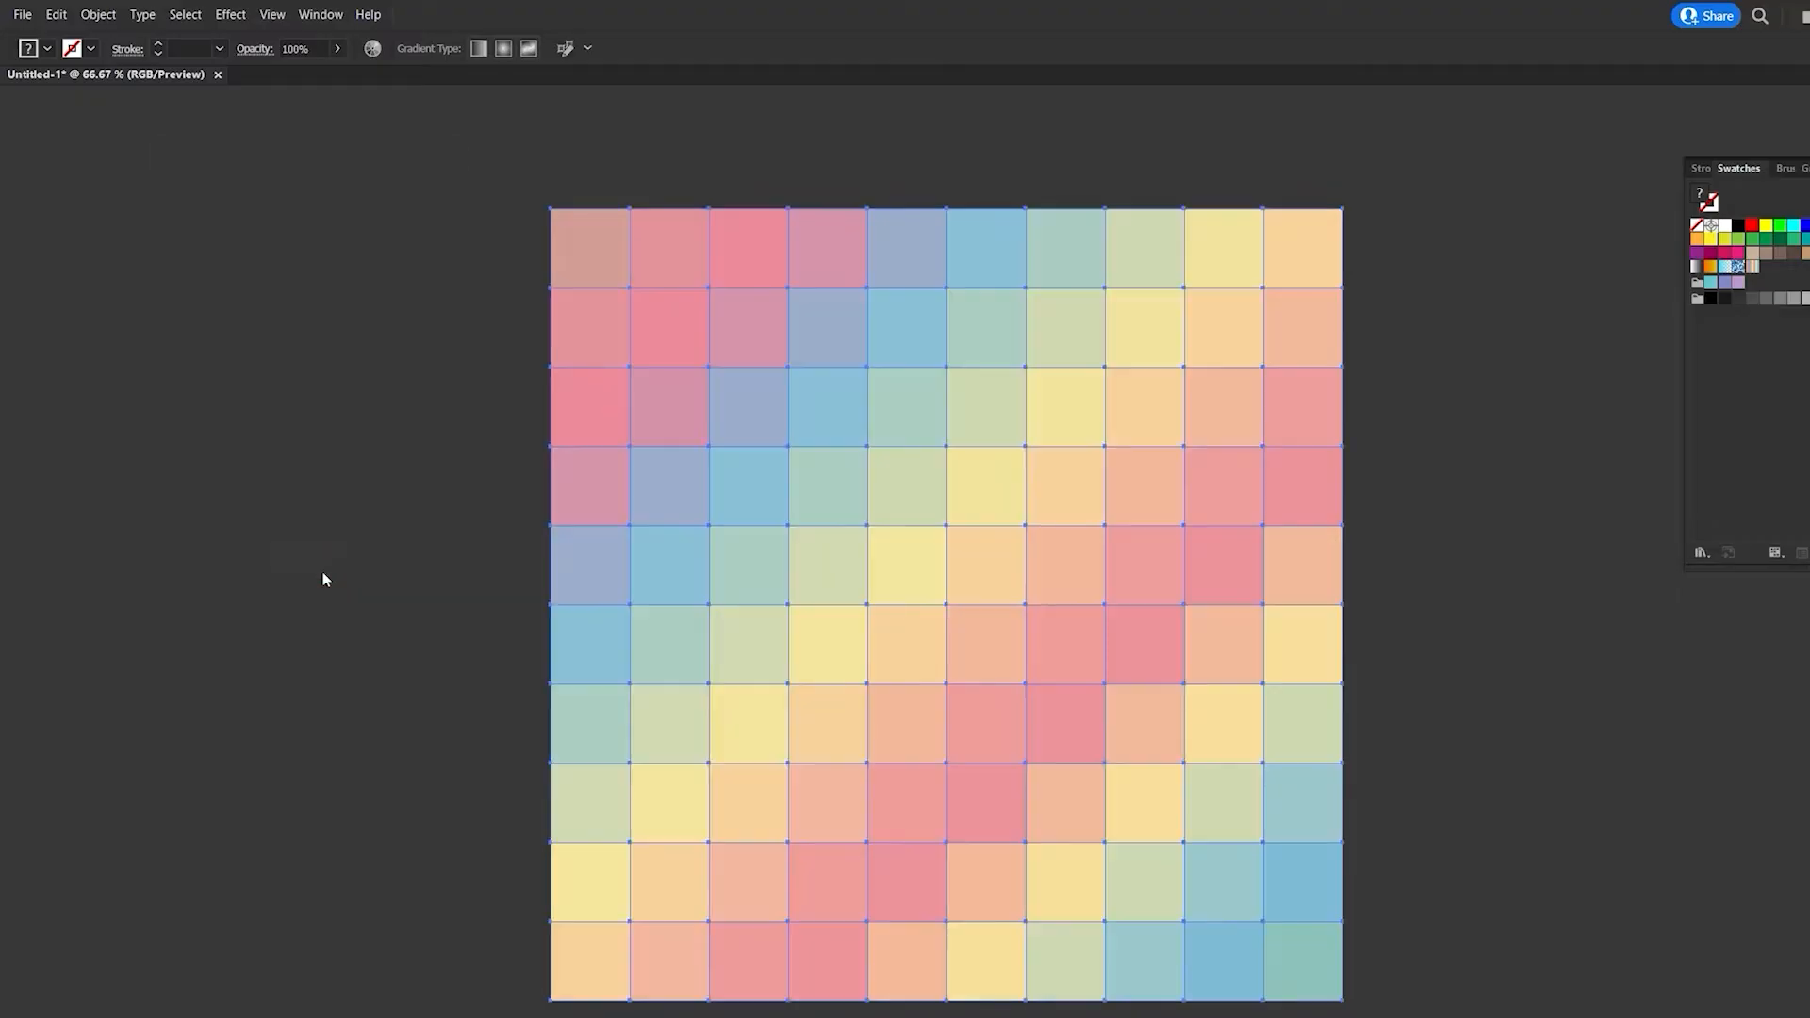
- Recolor the mosaic by randomly changing its color order several times, and deselect the artwork
{"action": "left_click", "coordinate": [372, 49]}
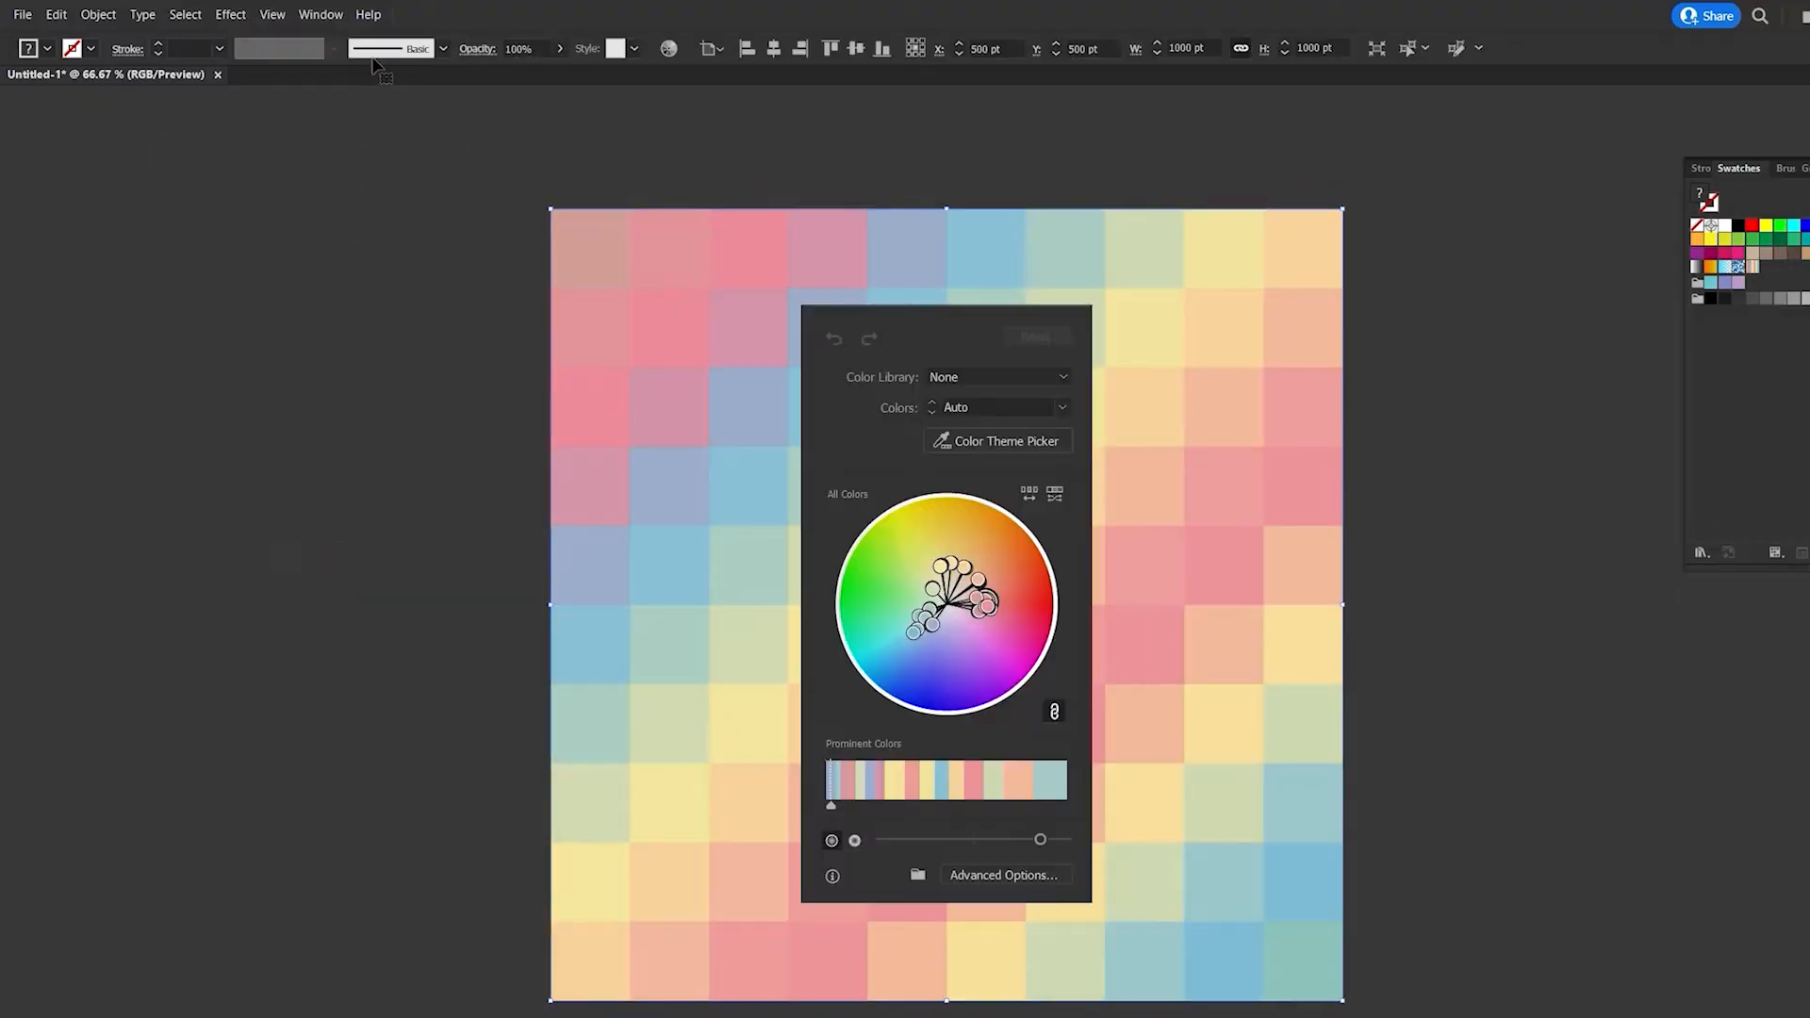
{"action": "left_click", "coordinate": [1030, 495]}
{"action": "left_click", "coordinate": [1030, 495]}
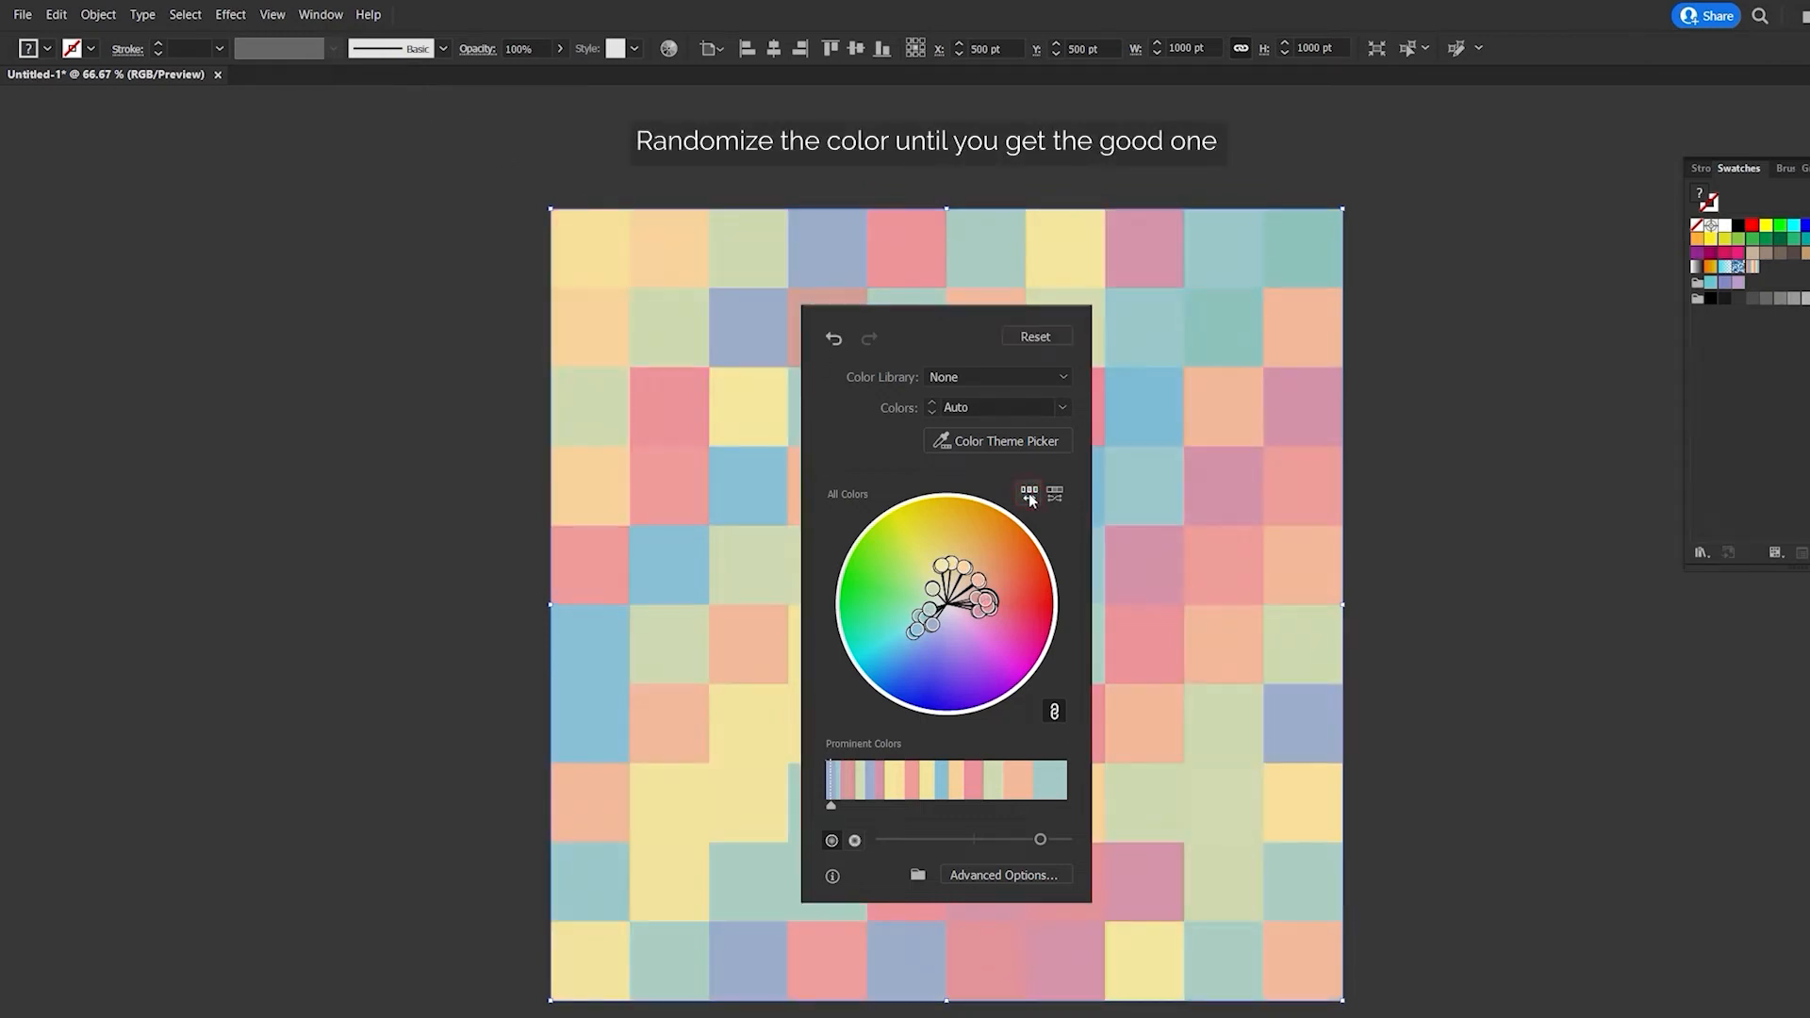
{"action": "left_click", "coordinate": [1030, 495]}
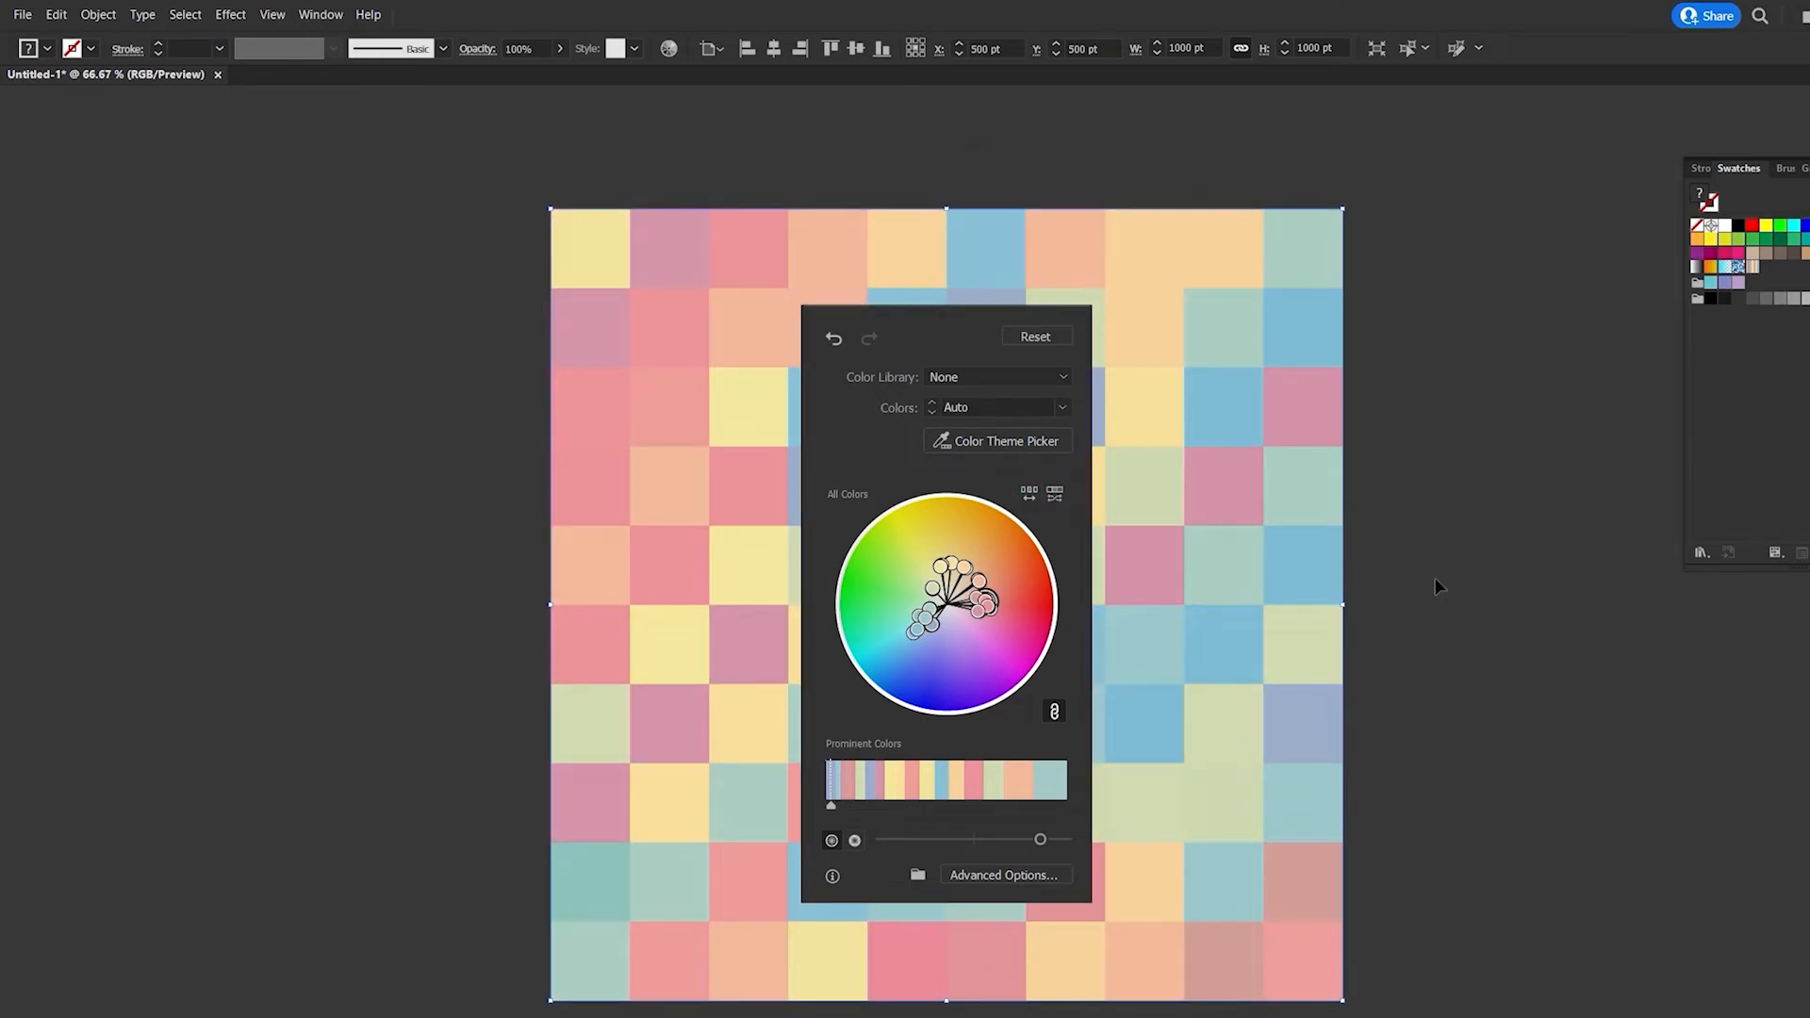
{"action": "left_click", "coordinate": [1435, 583]}
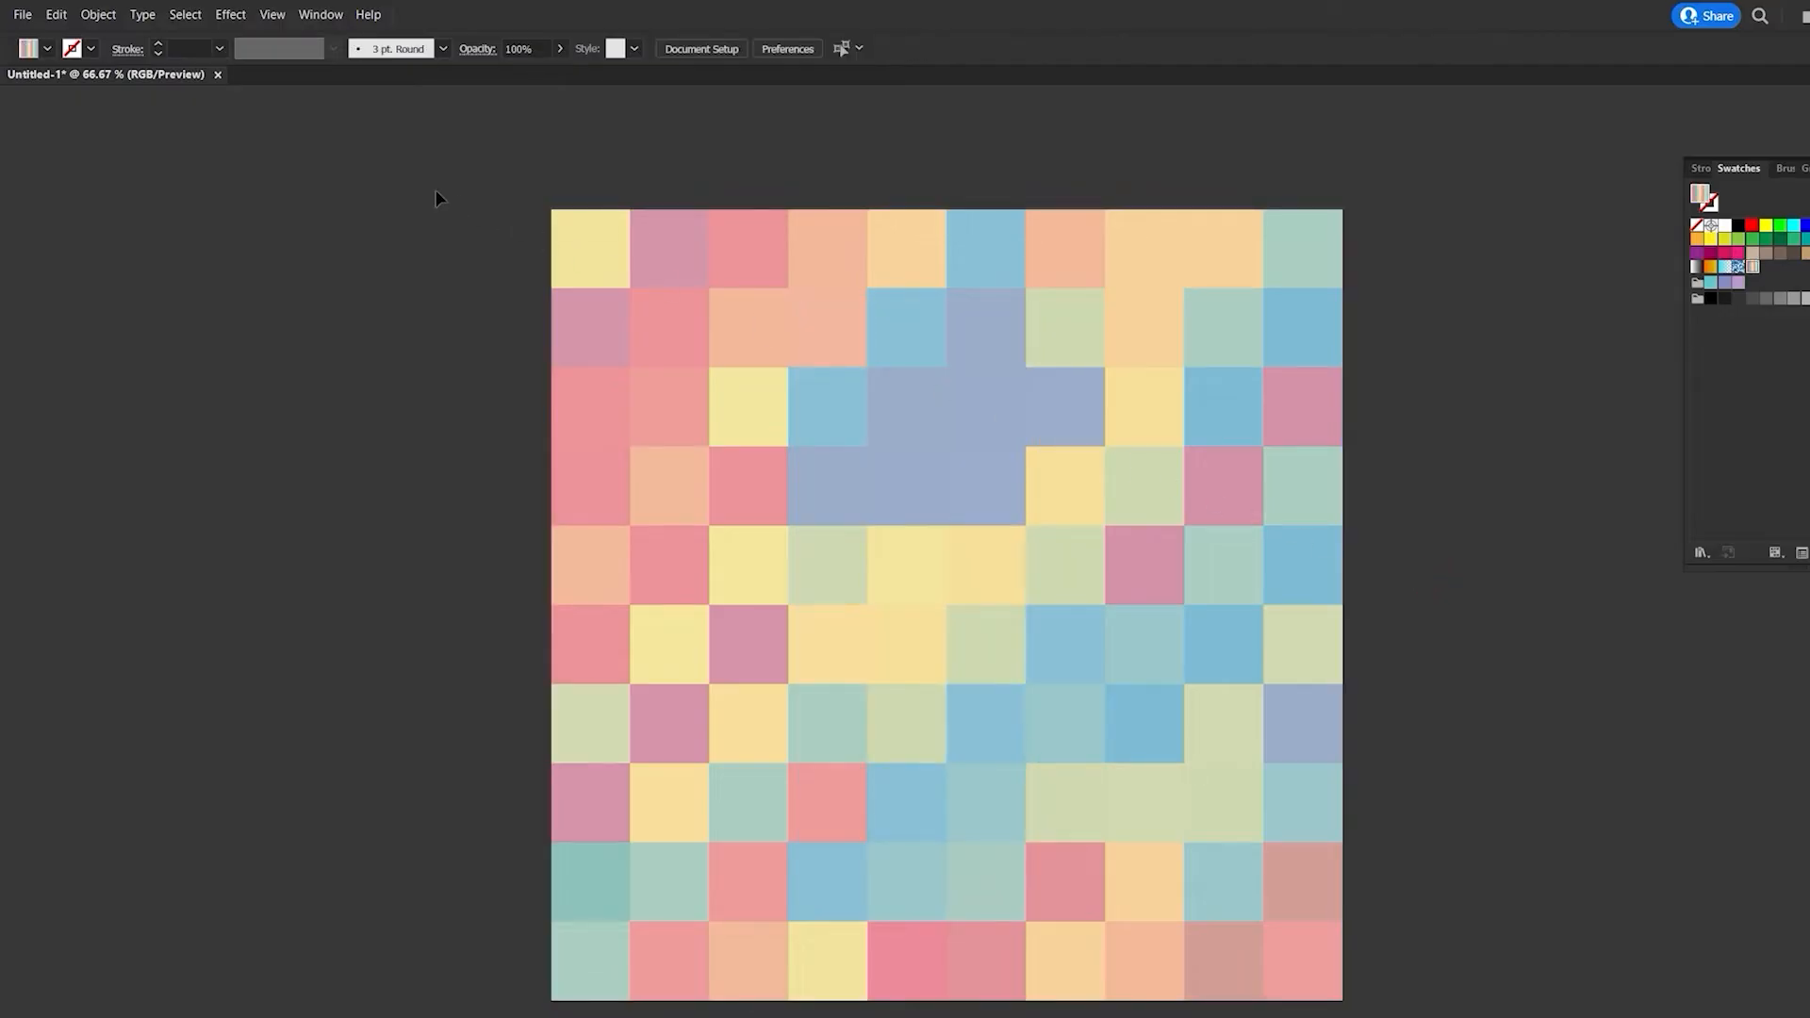
- Select all the mosaic tiles and rasterize them in RGB at Medium (150 ppi) with a white background
{"action": "left_click_drag", "start_coordinate": [723, 343], "coordinate": [757, 360]}
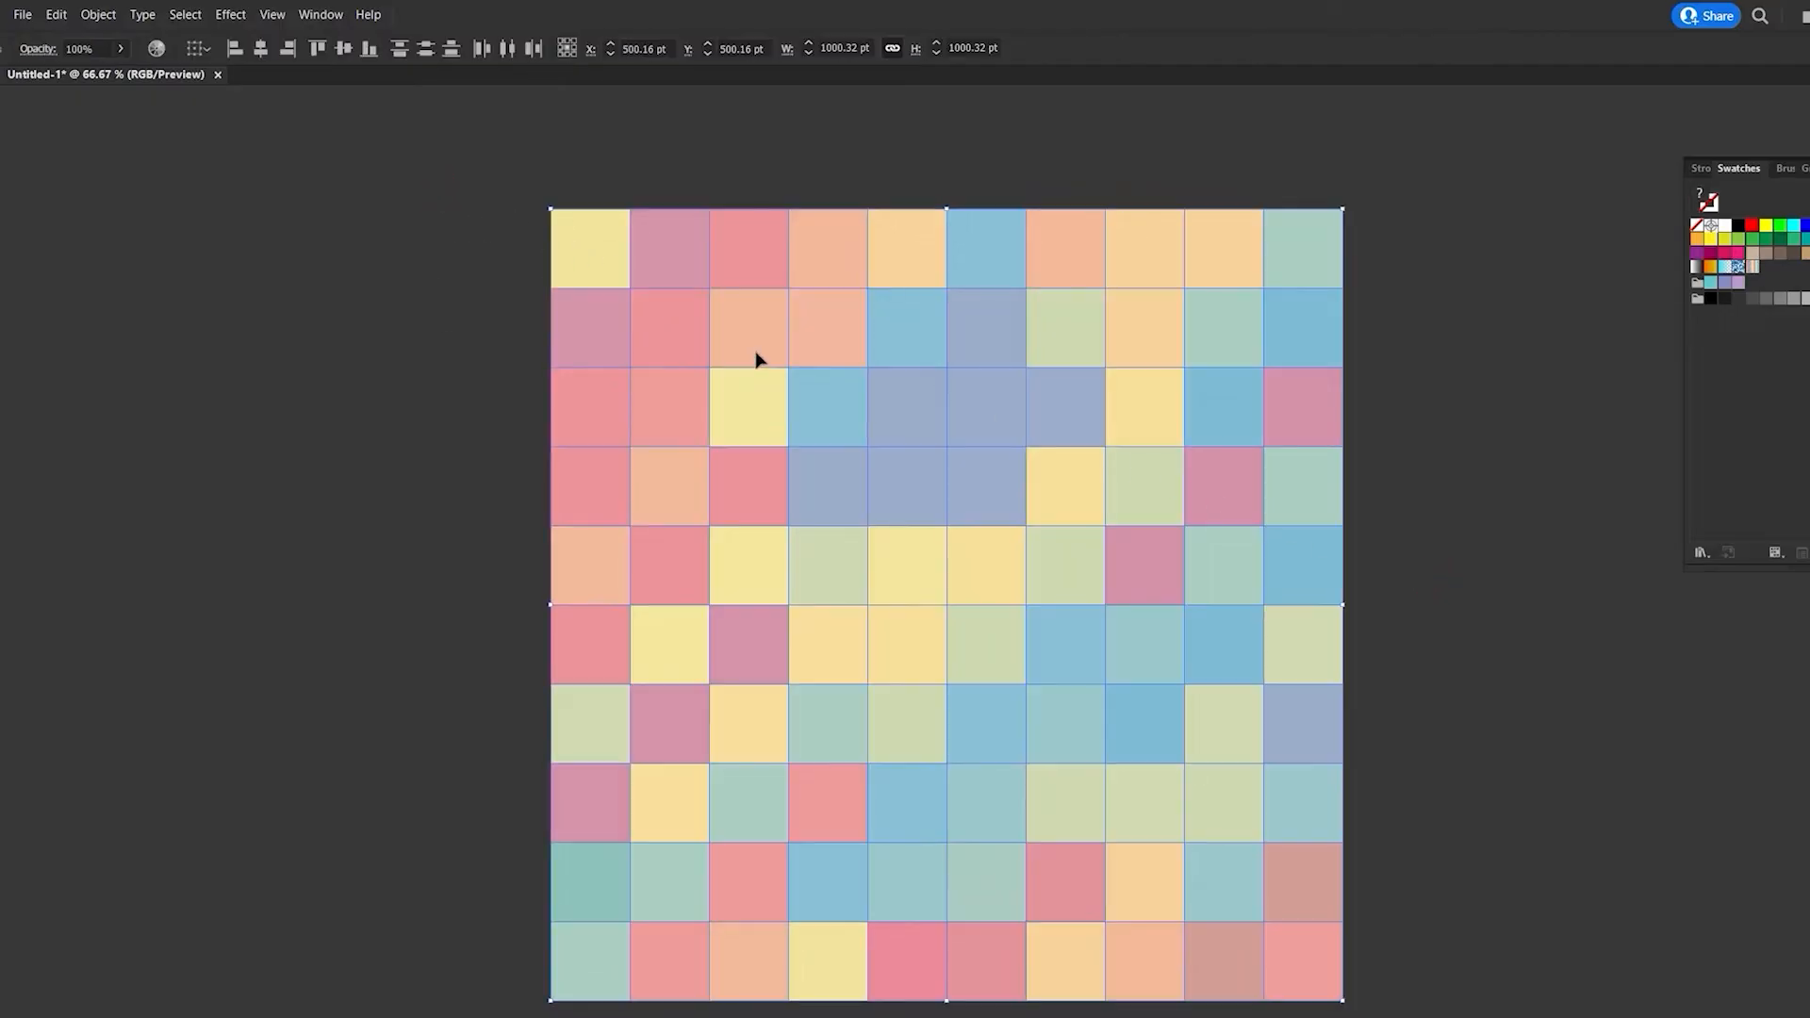
{"action": "left_click", "coordinate": [98, 14]}
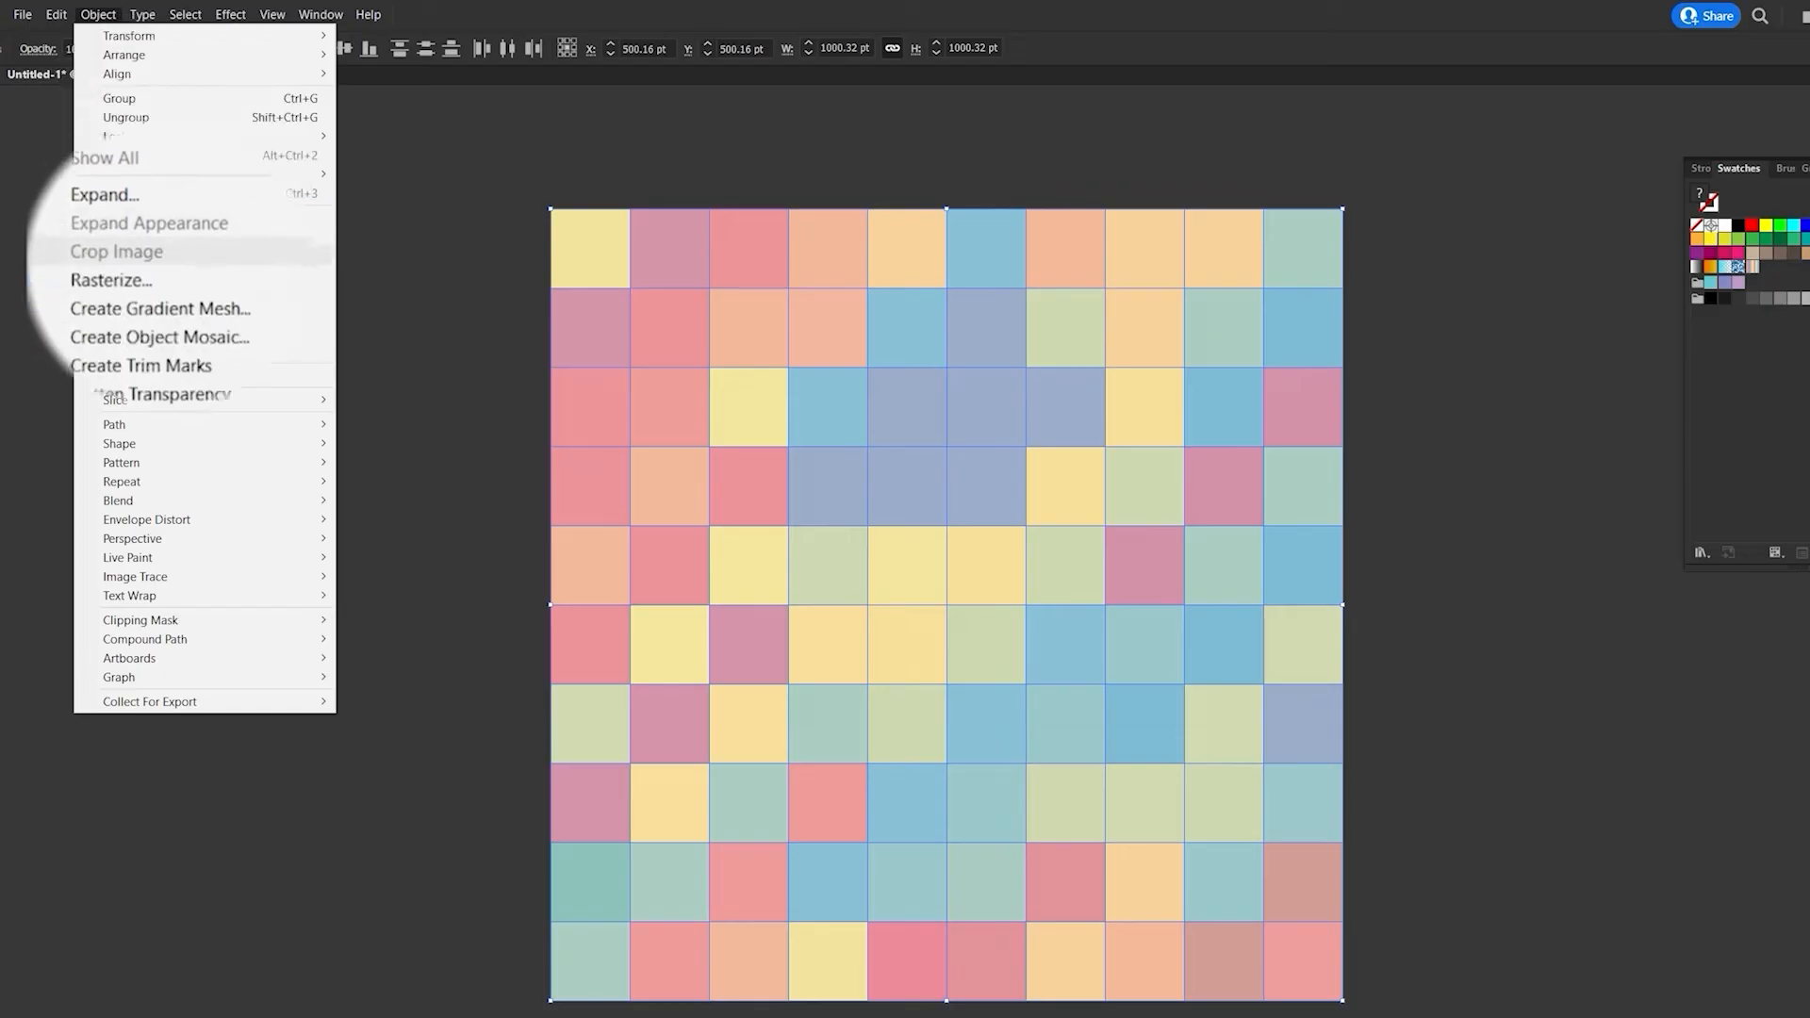
{"action": "left_click", "coordinate": [112, 276]}
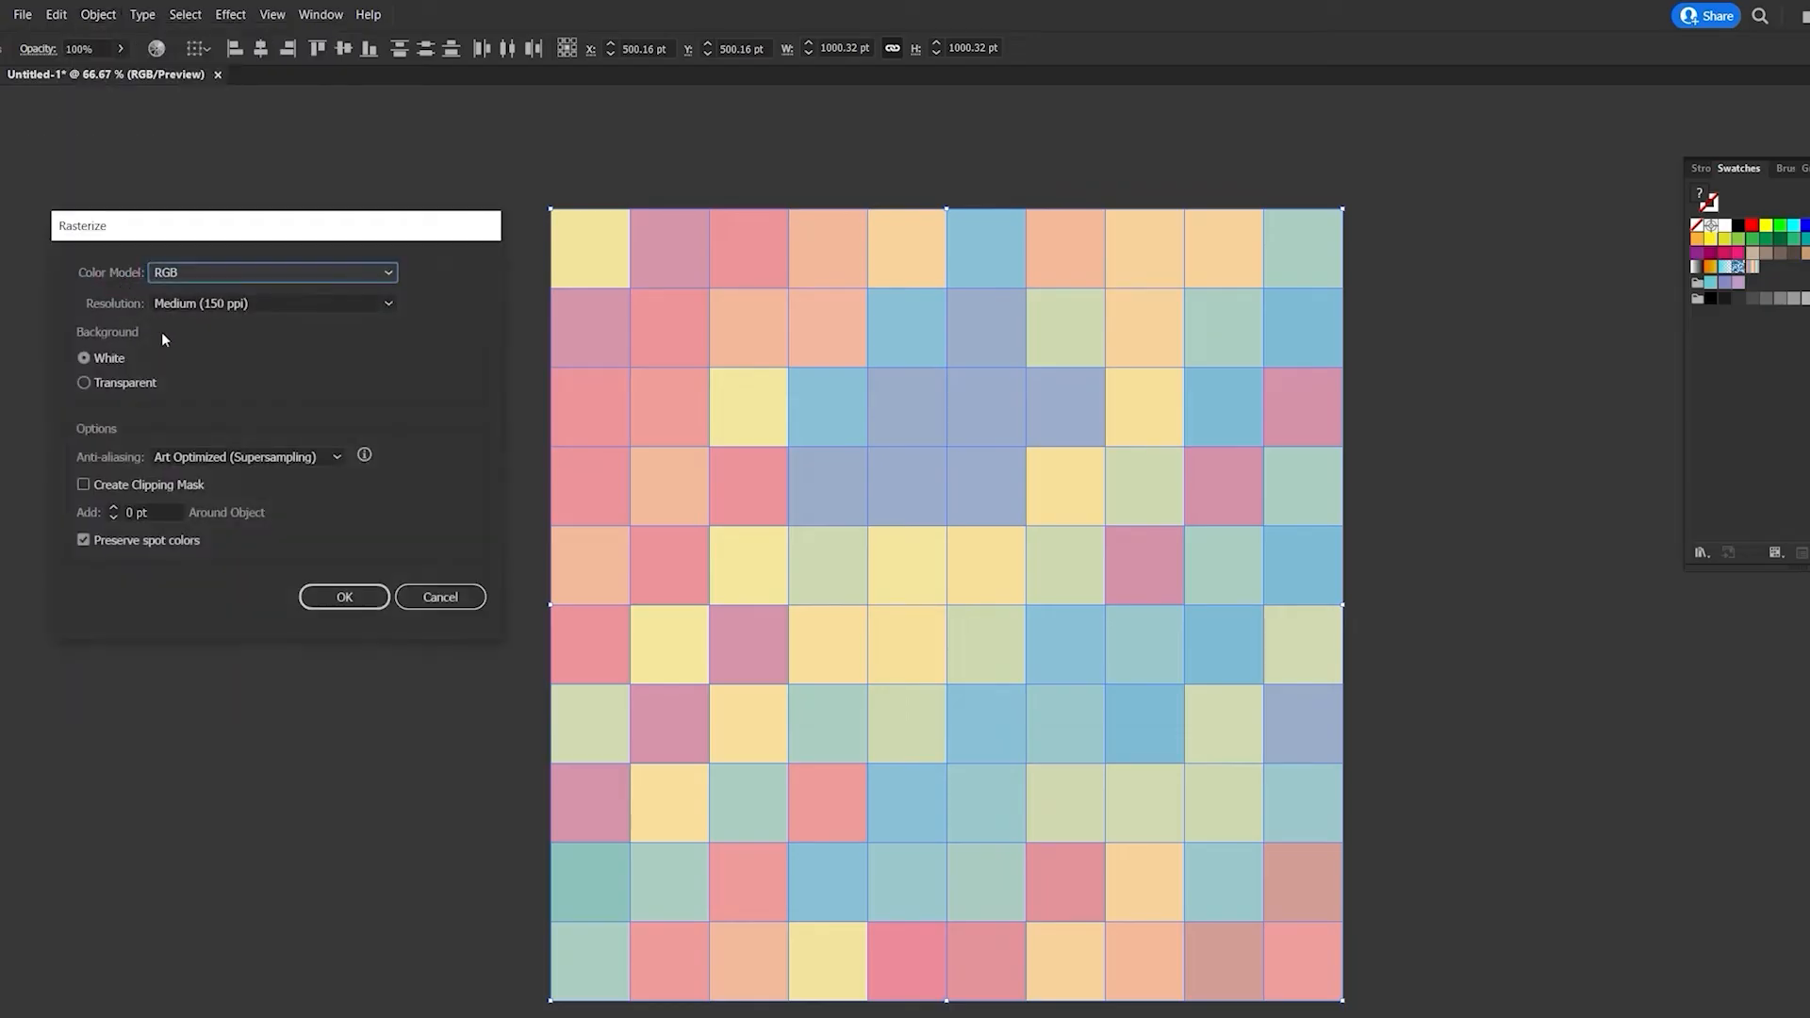
{"action": "left_click", "coordinate": [351, 598]}
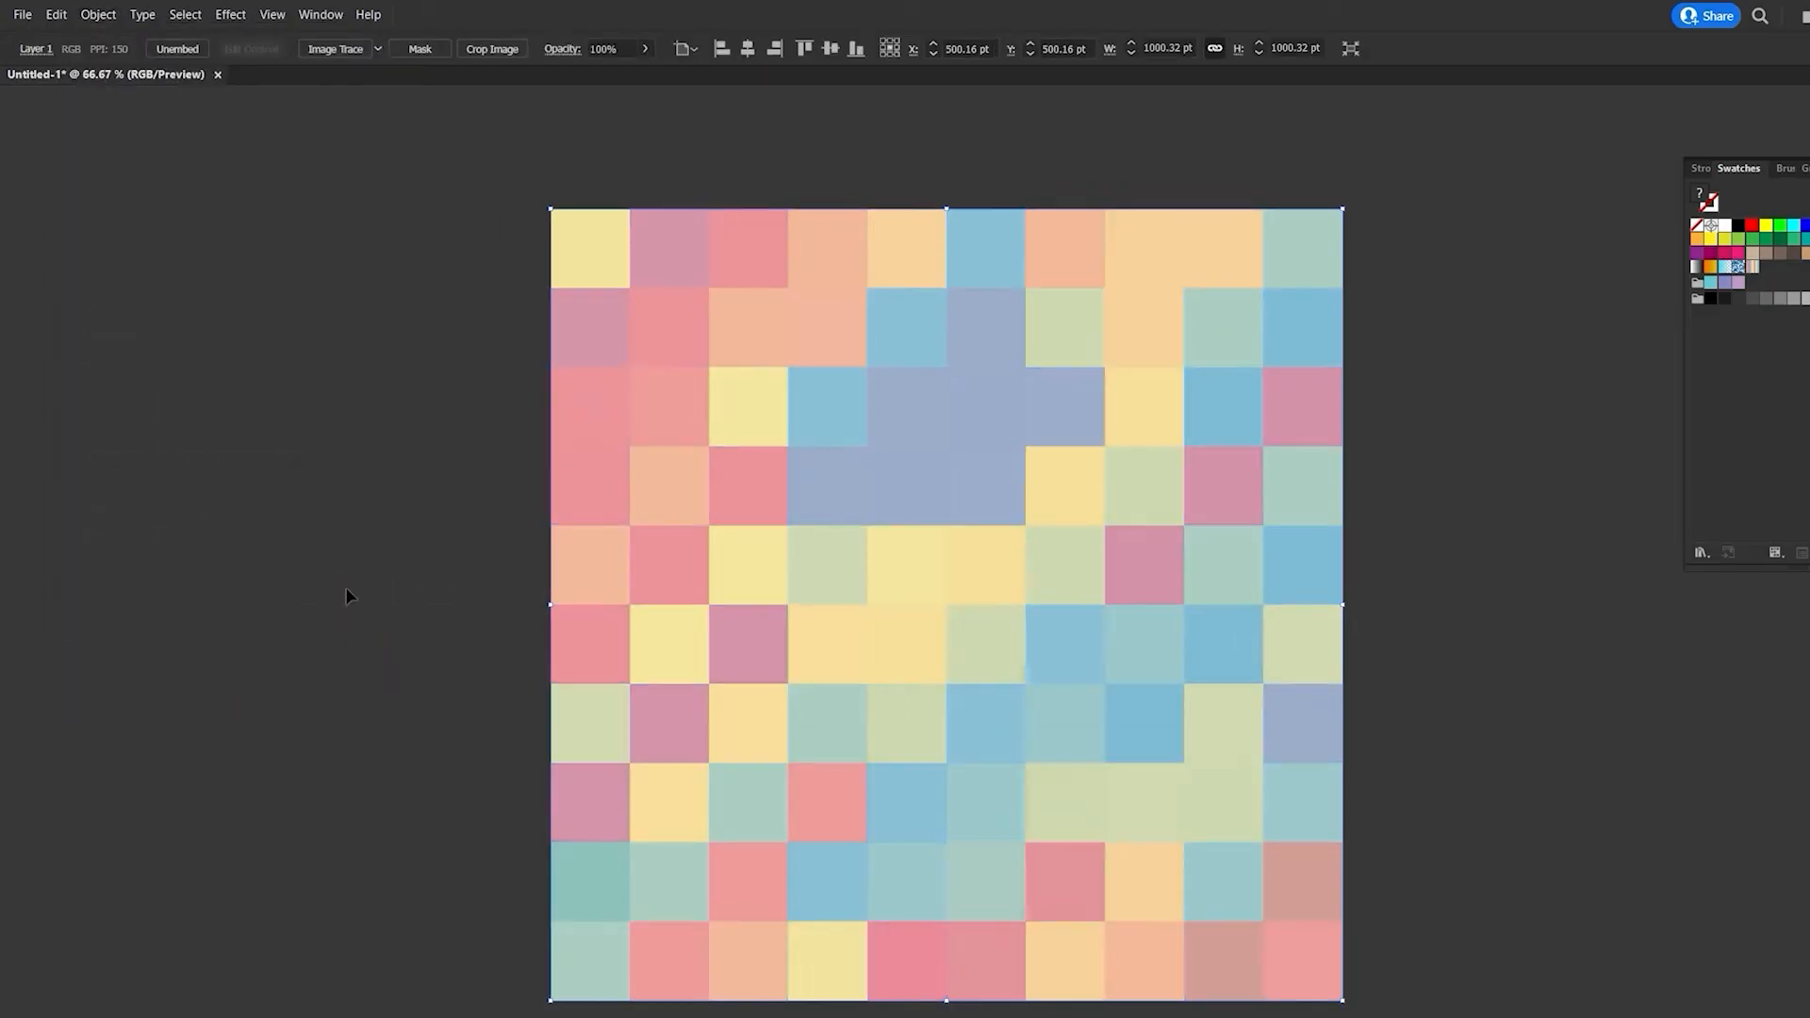
- Convert the rasterized mosaic into a gradient mesh with 4 rows, 4 columns and Flat appearance
{"action": "left_click", "coordinate": [98, 15]}
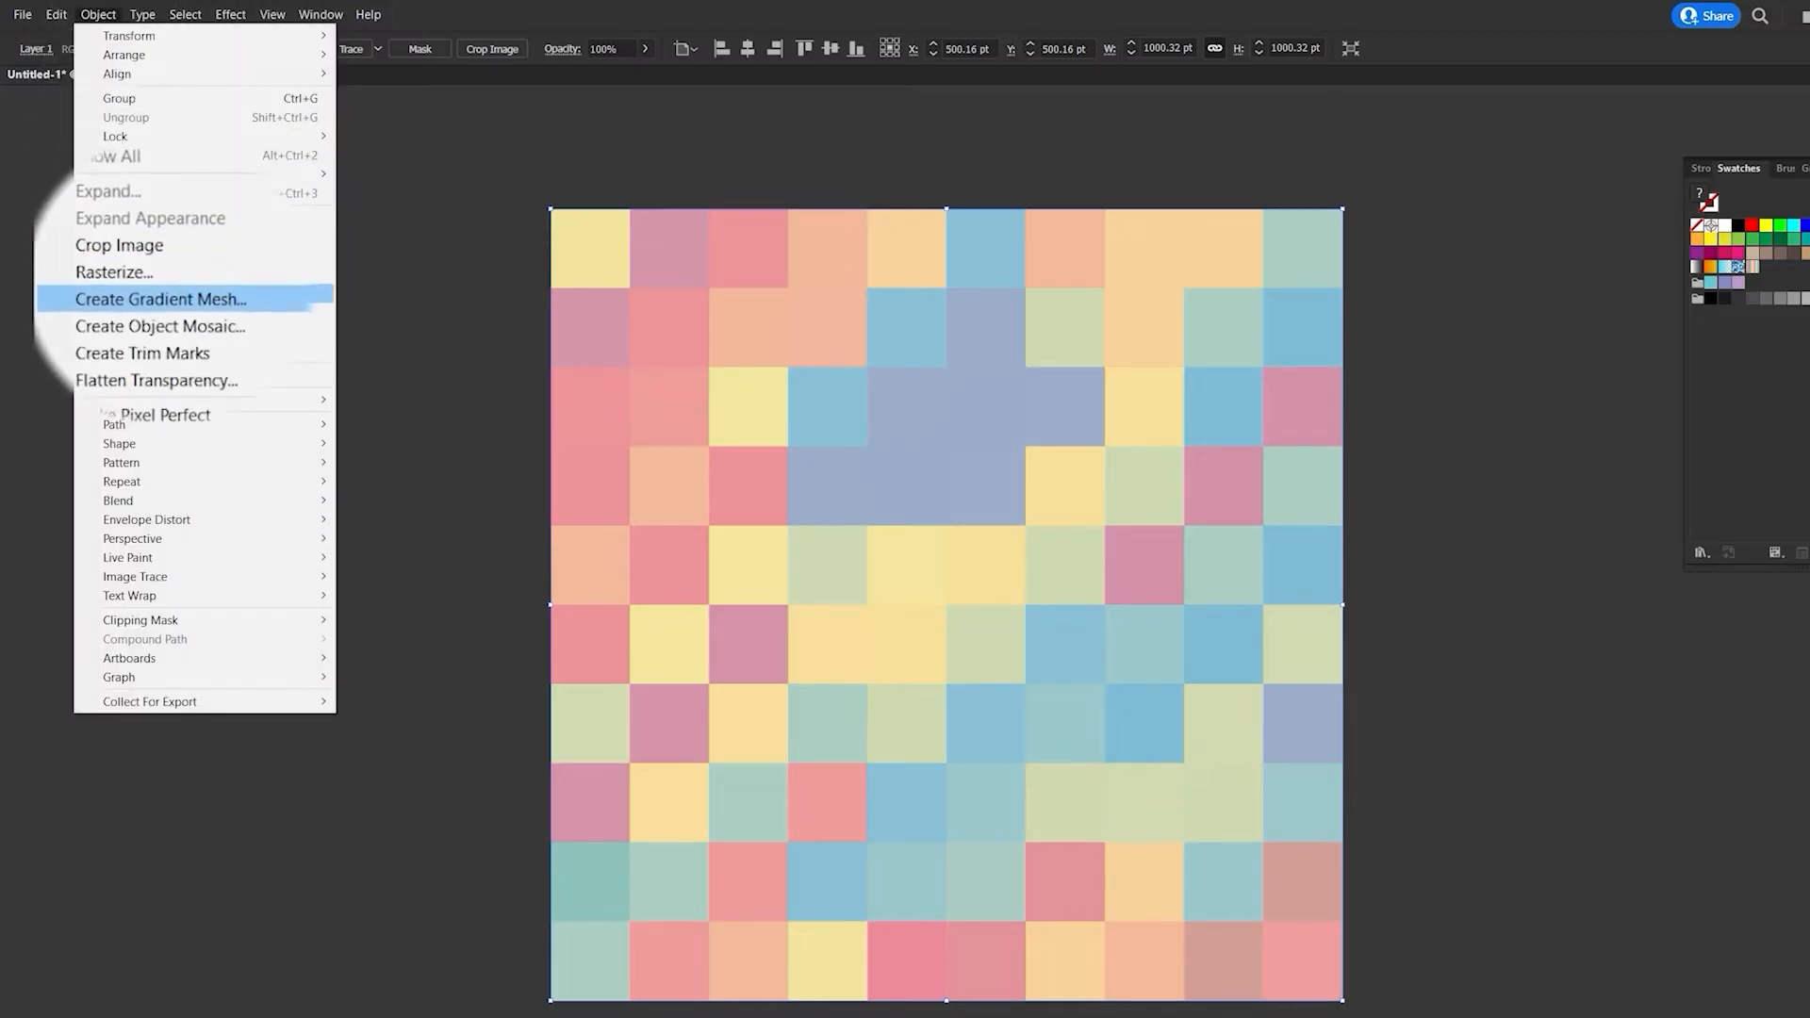
{"action": "left_click", "coordinate": [141, 297]}
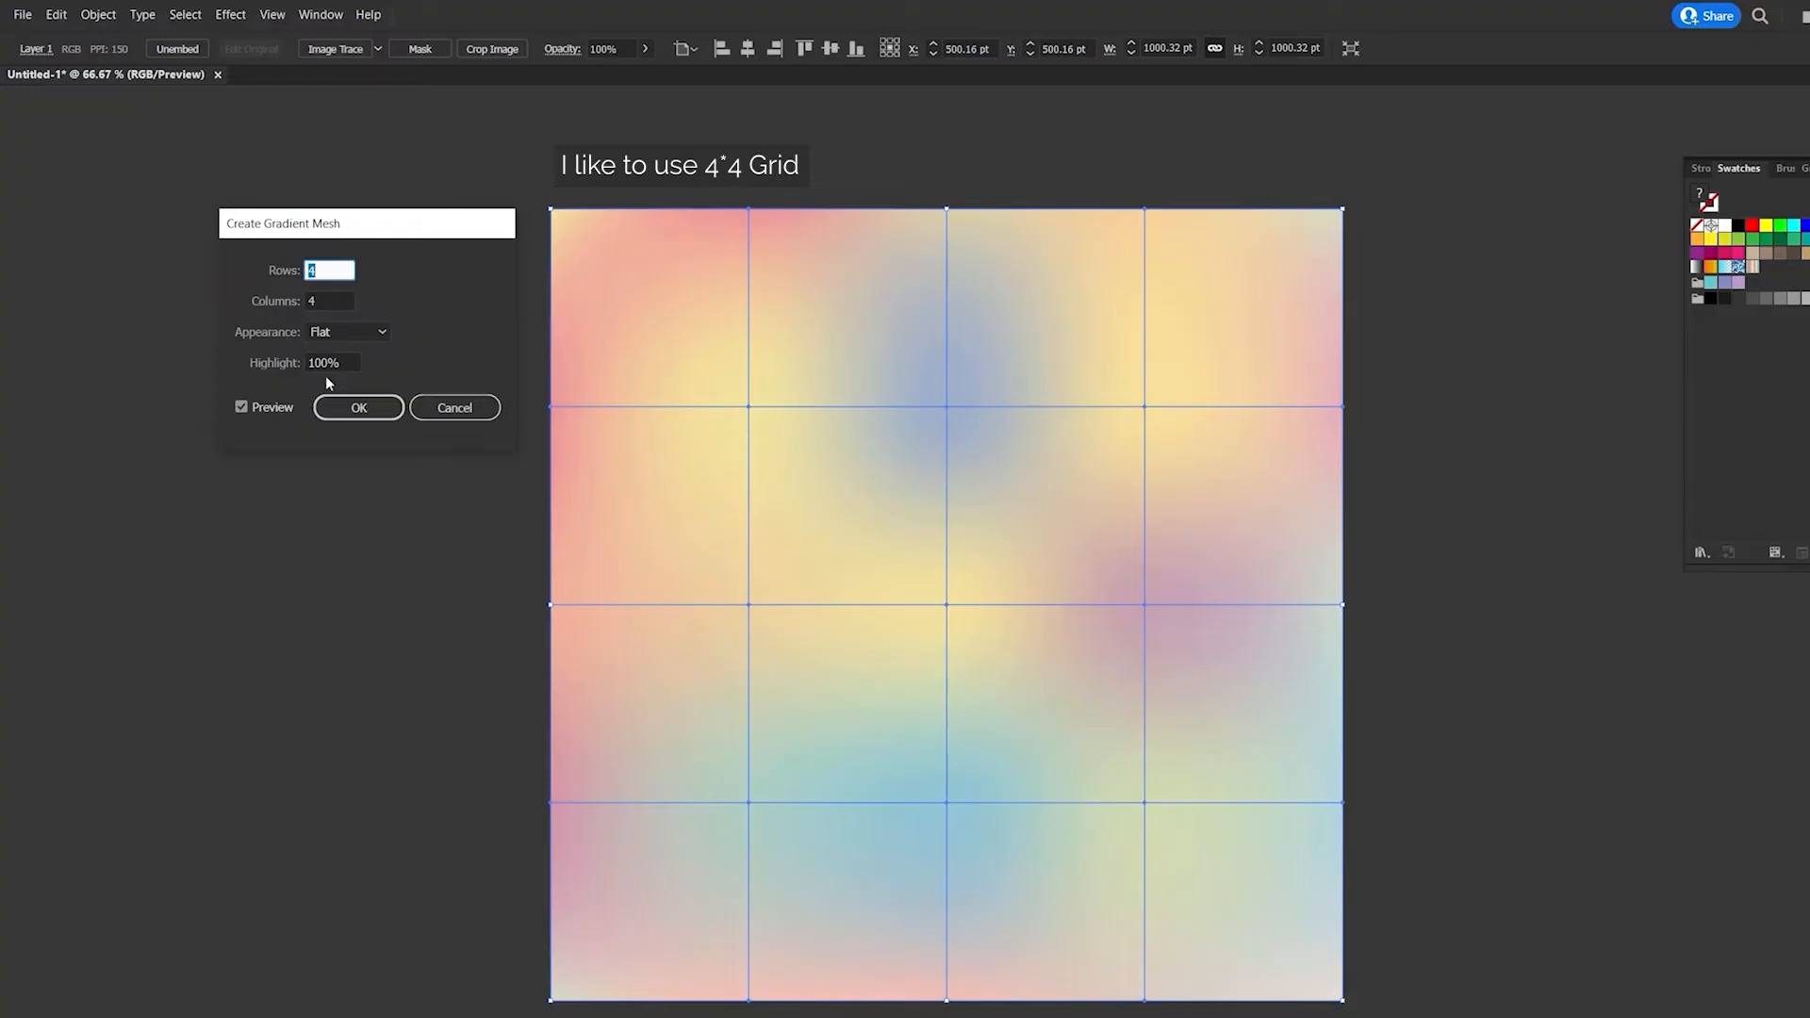
{"action": "left_click", "coordinate": [359, 407]}
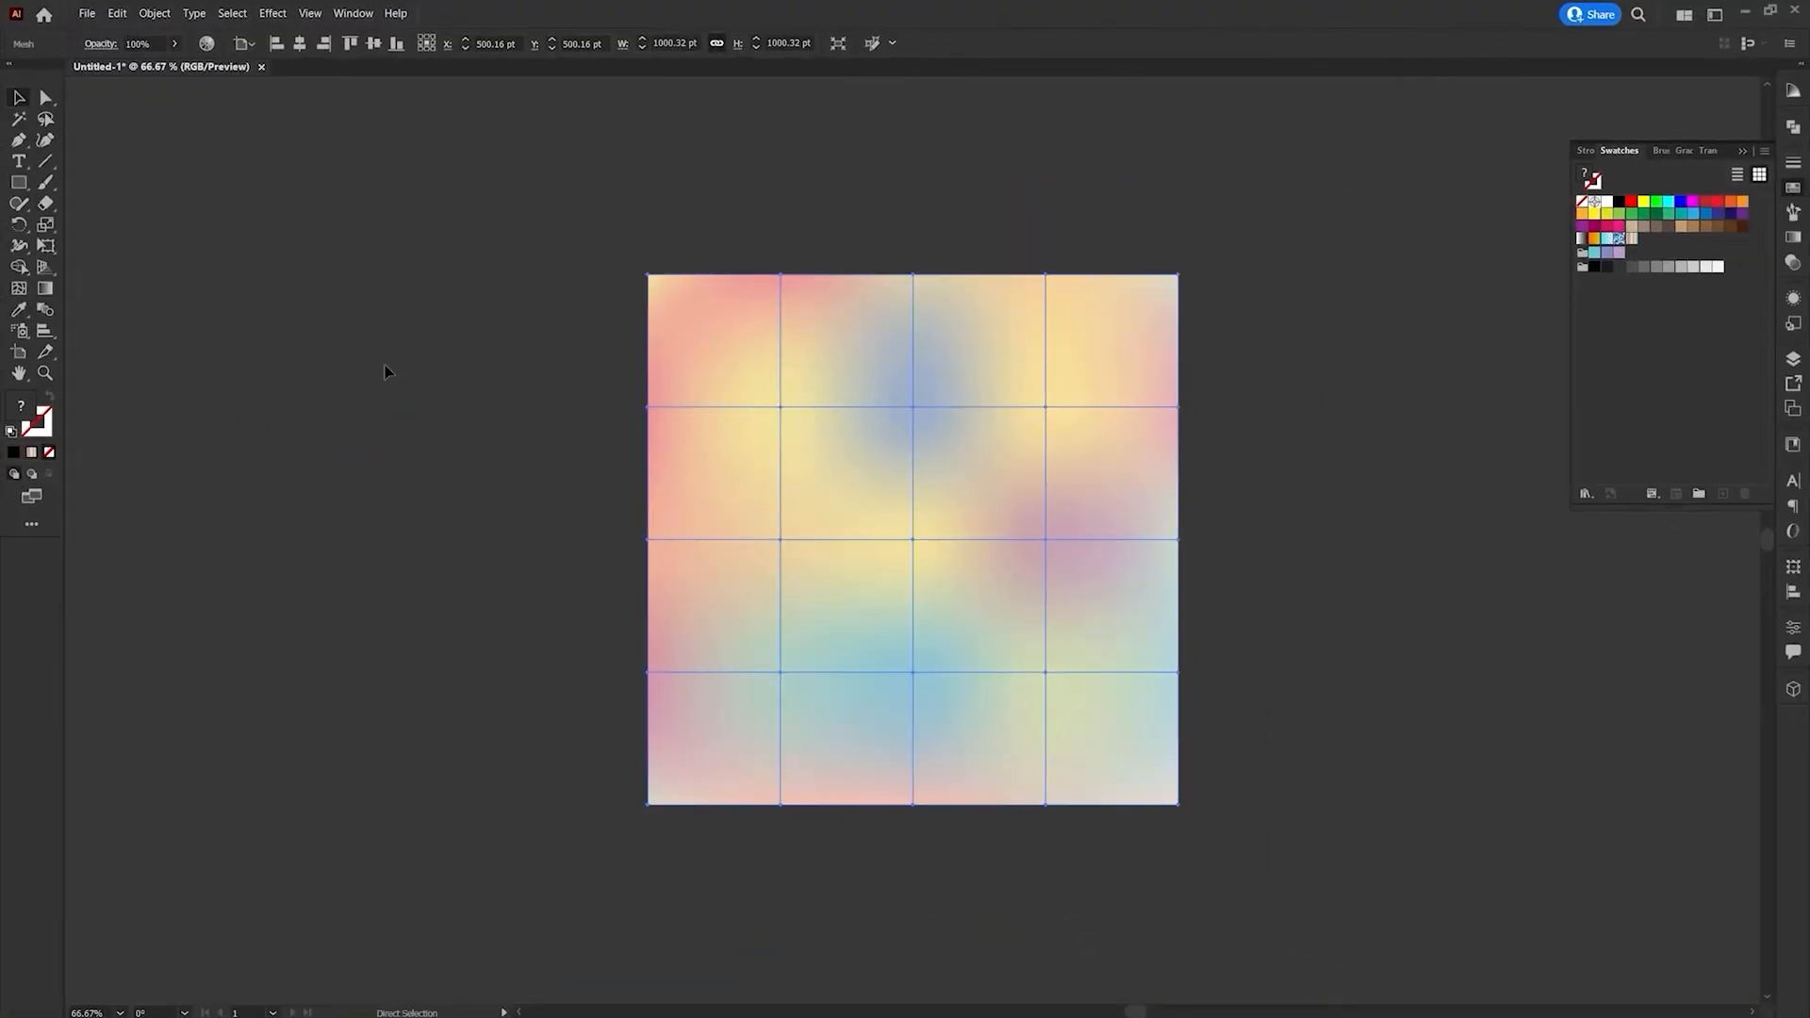
- Recolor the gradient mesh by randomly changing its color order twice
{"action": "left_click_drag", "start_coordinate": [882, 445], "coordinate": [330, 277]}
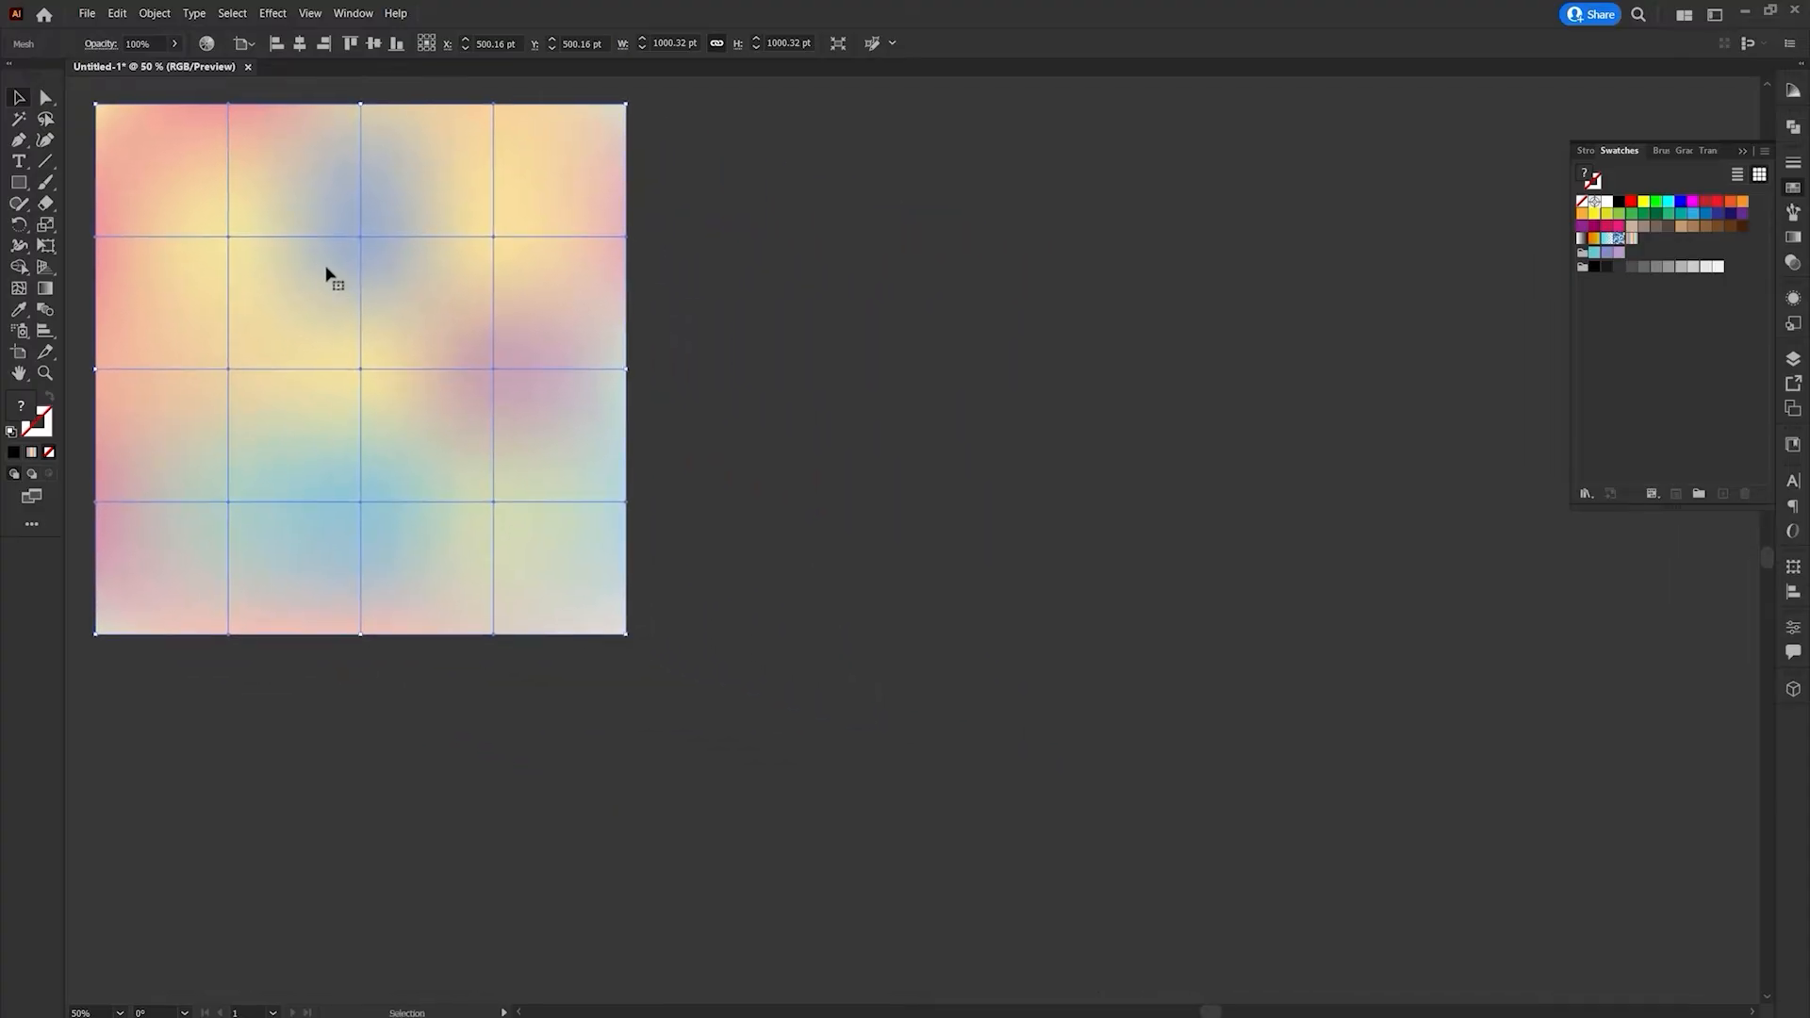
{"action": "left_click", "coordinate": [209, 45]}
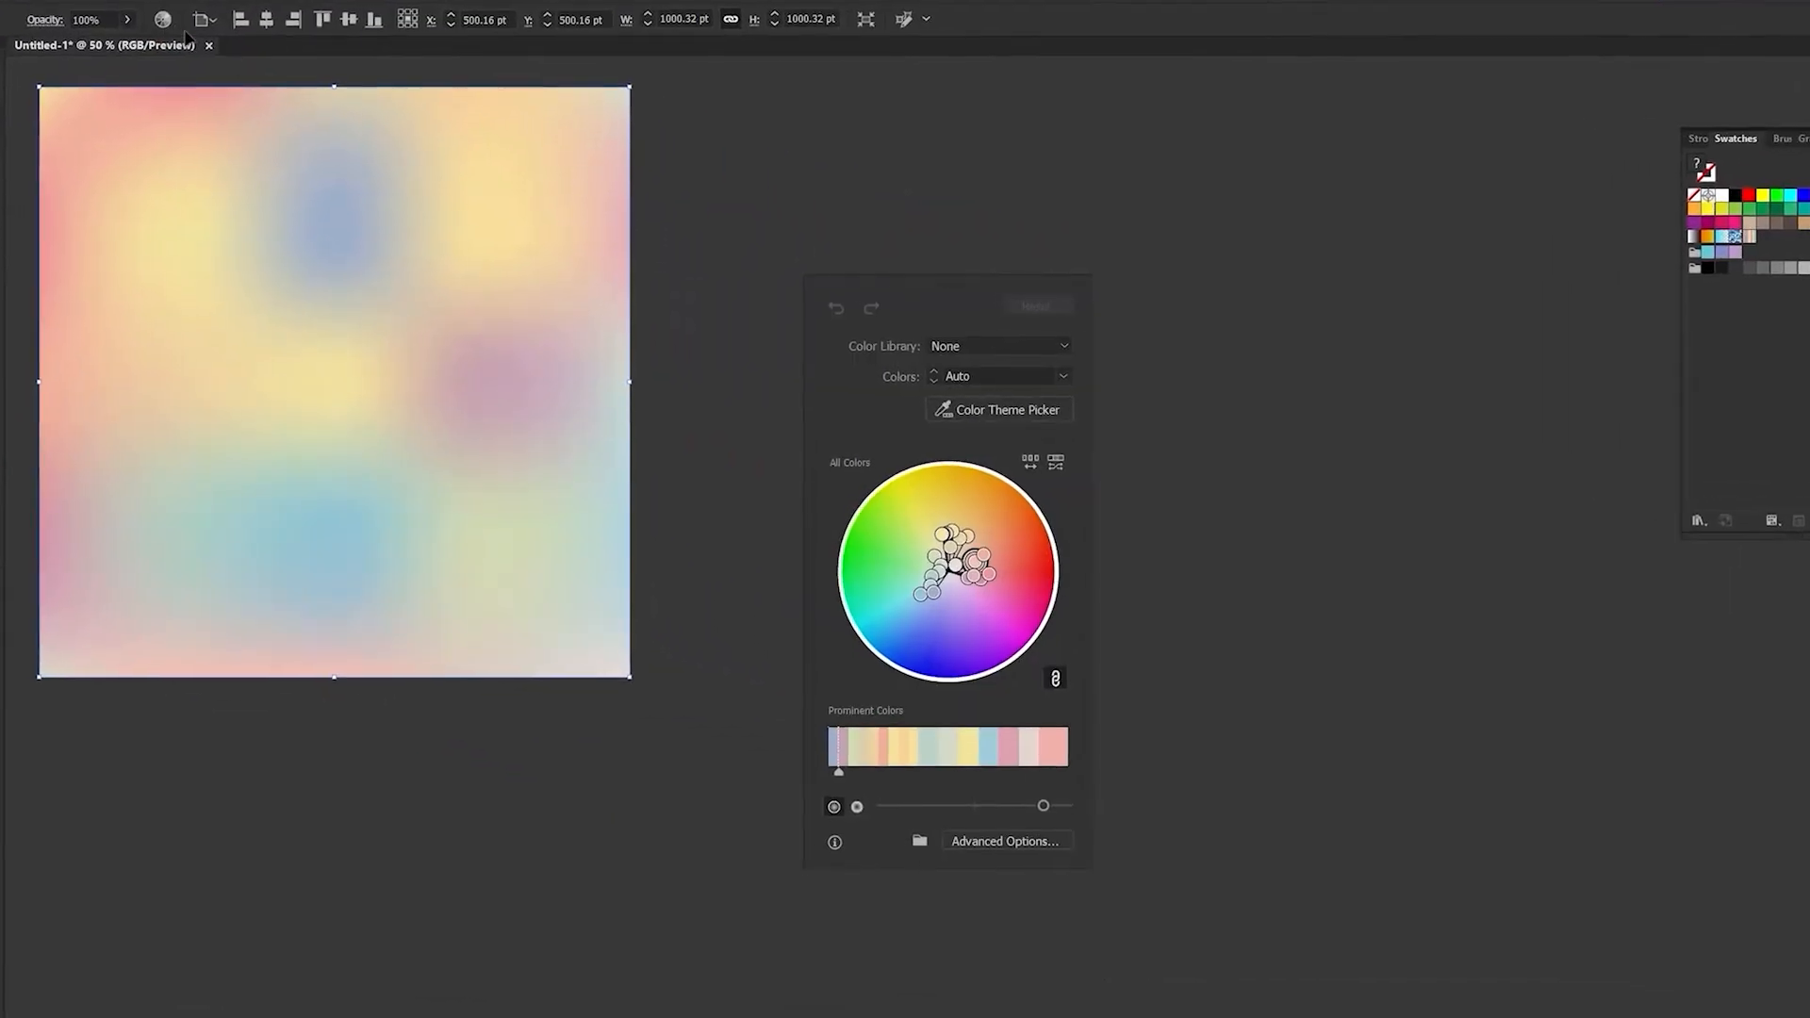
{"action": "left_click", "coordinate": [1034, 464]}
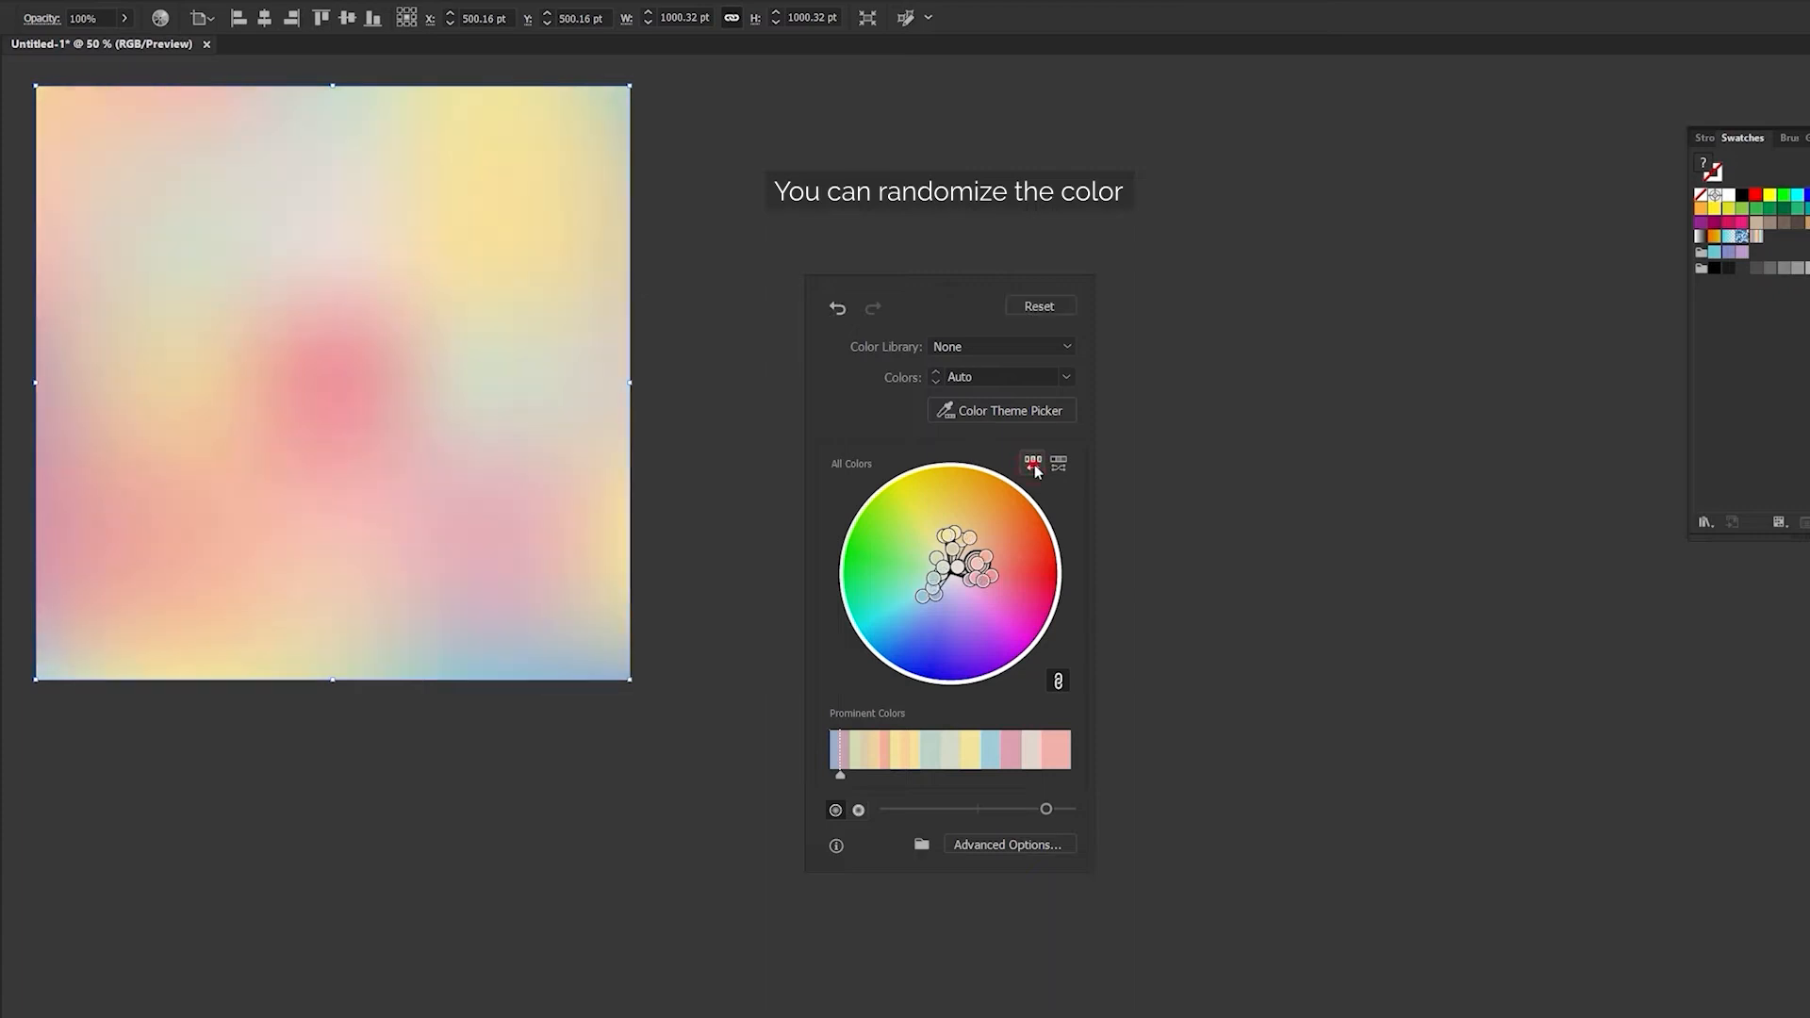
{"action": "left_click", "coordinate": [1034, 469]}
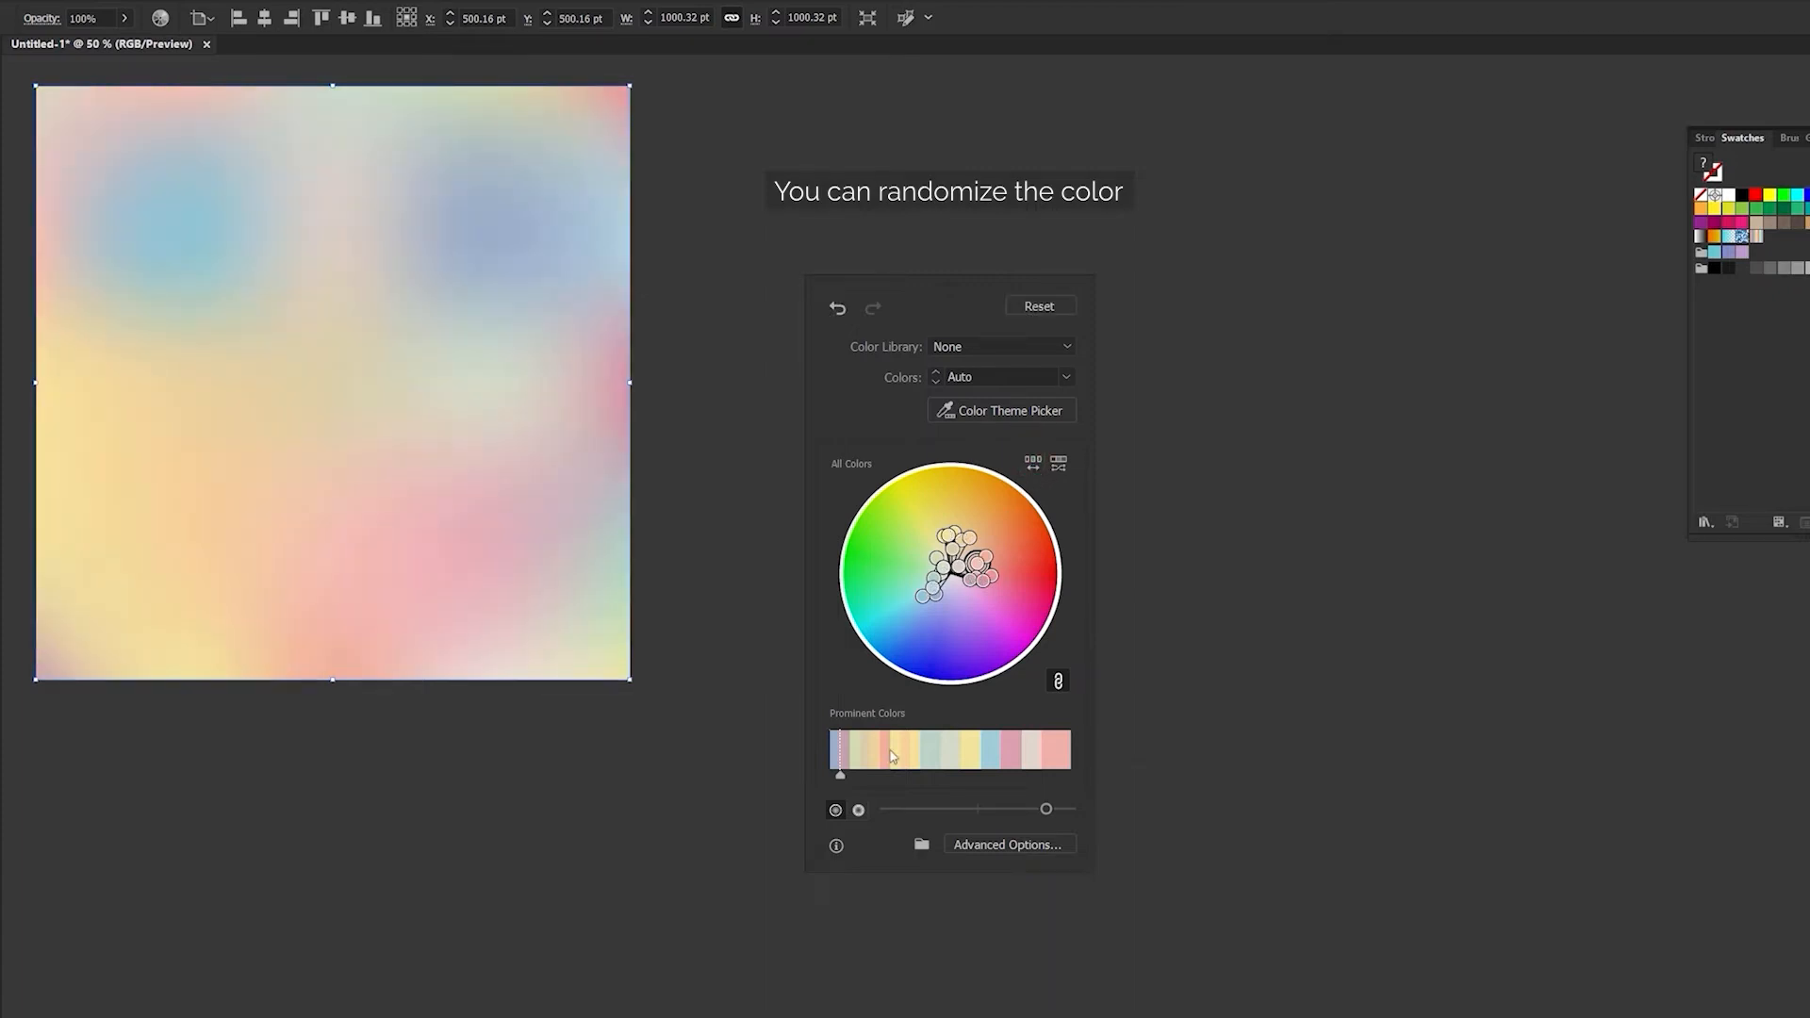
- Increase the mesh's color saturation, randomly change its color order twice more, and deselect it
{"action": "left_click", "coordinate": [859, 811]}
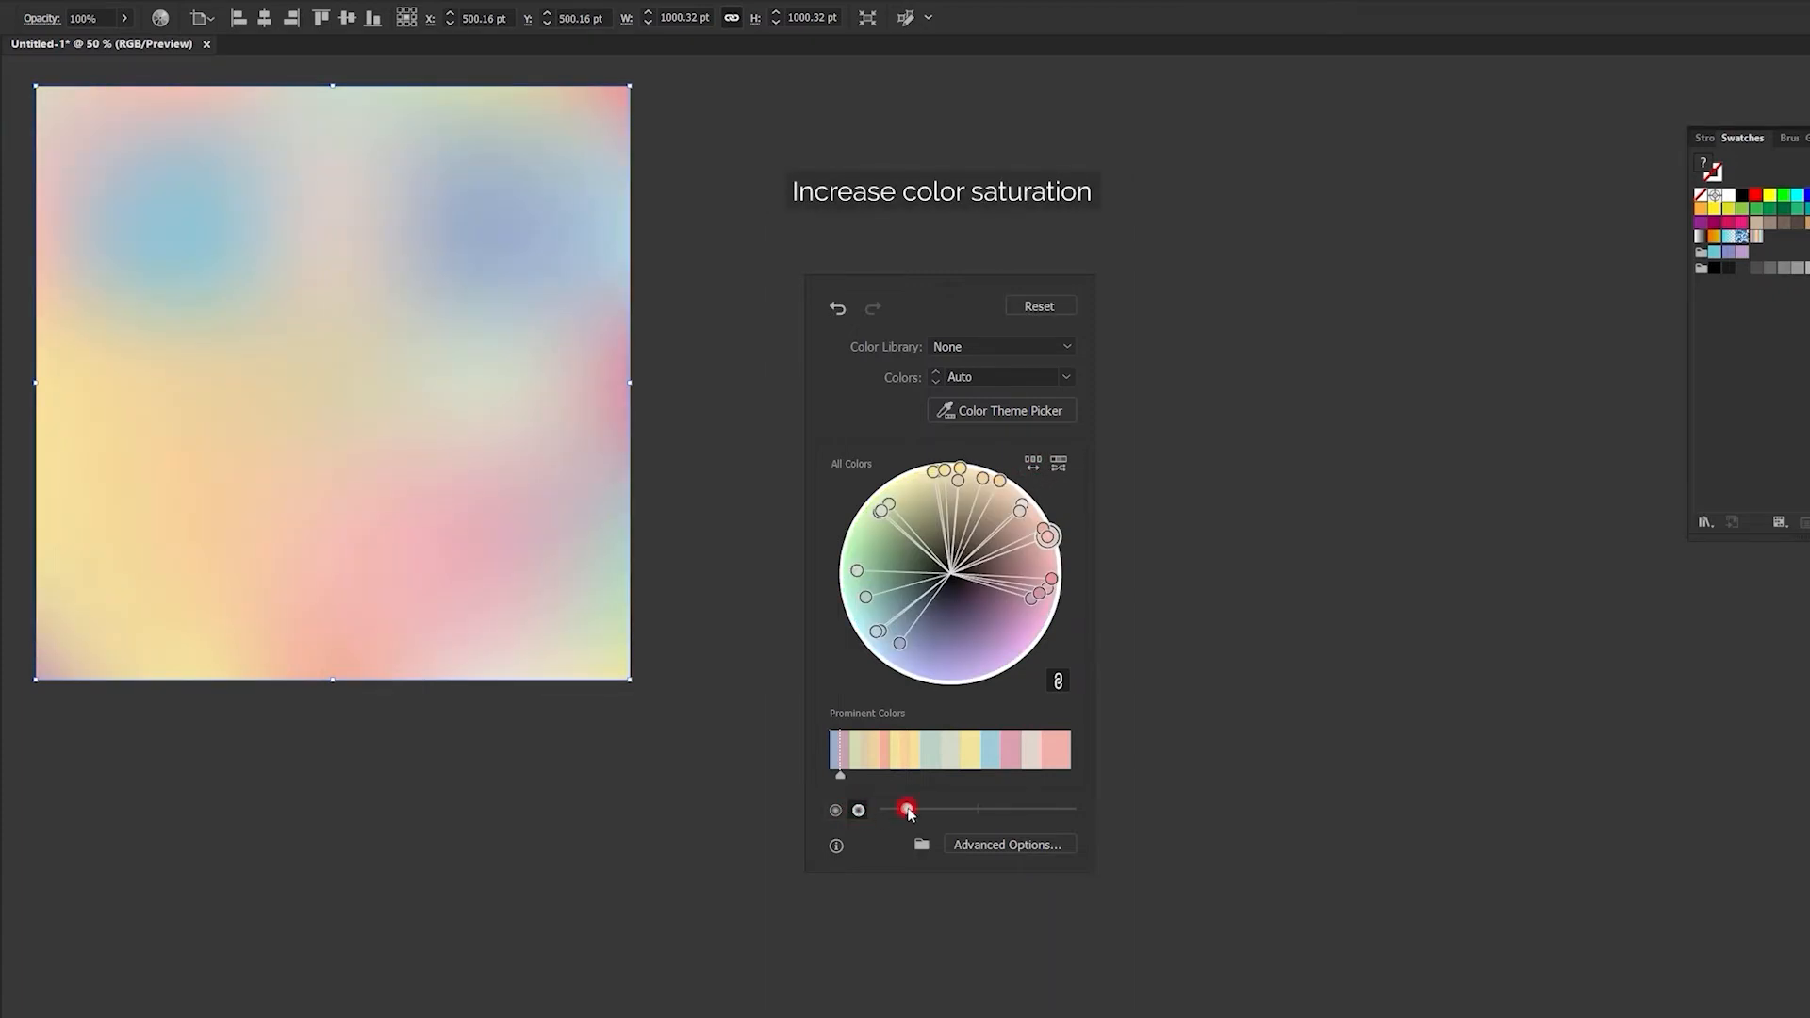
{"action": "left_click_drag", "start_coordinate": [910, 813], "coordinate": [975, 815]}
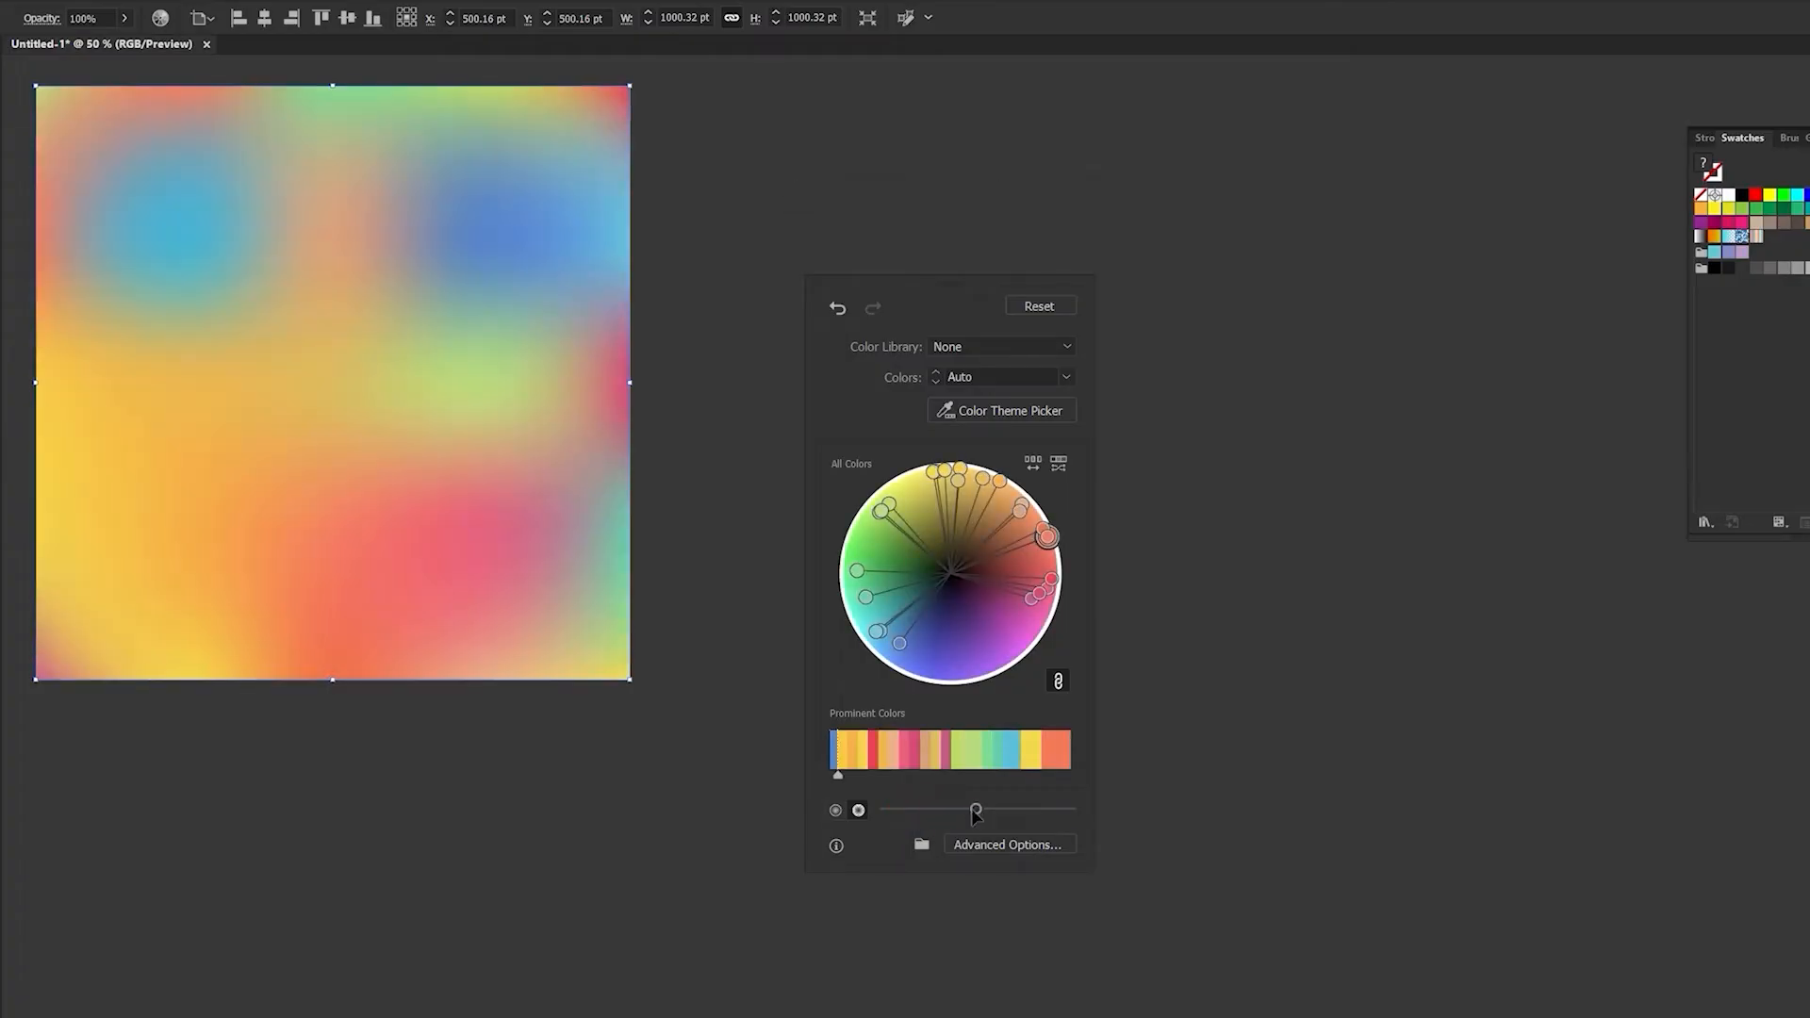
{"action": "left_click", "coordinate": [1034, 463]}
{"action": "left_click", "coordinate": [1034, 463]}
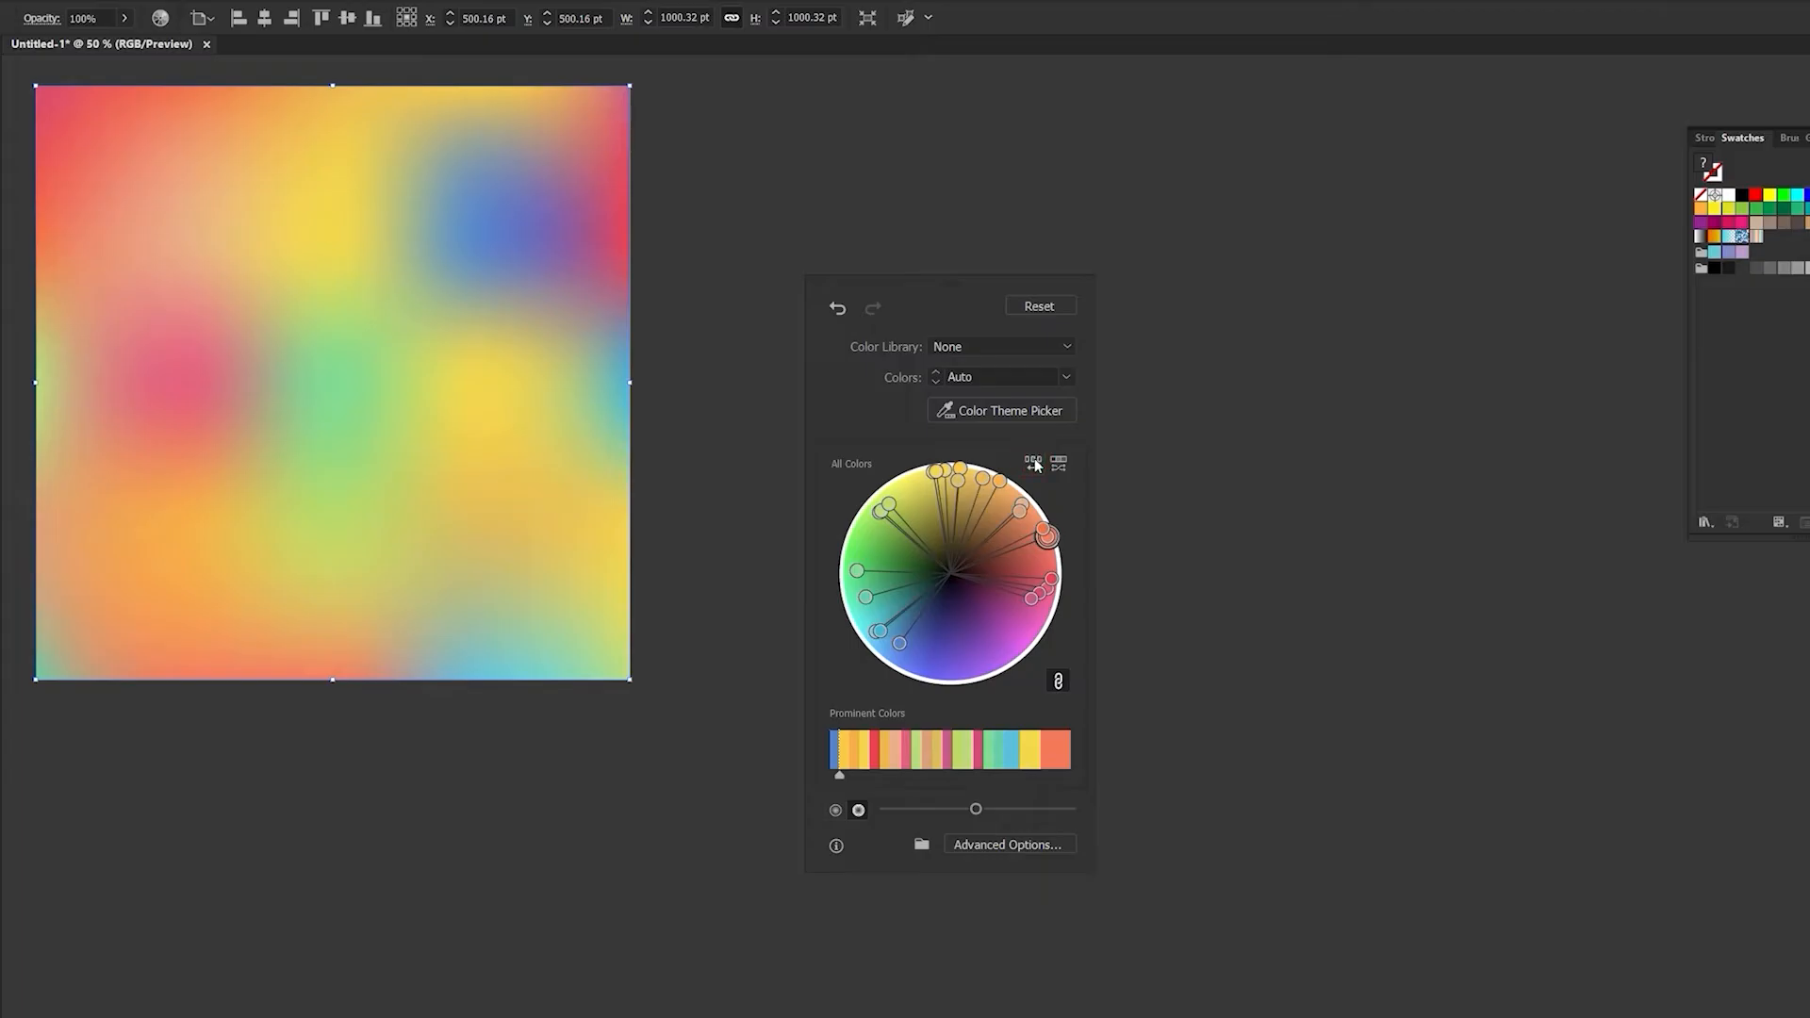
{"action": "left_click", "coordinate": [1184, 518]}
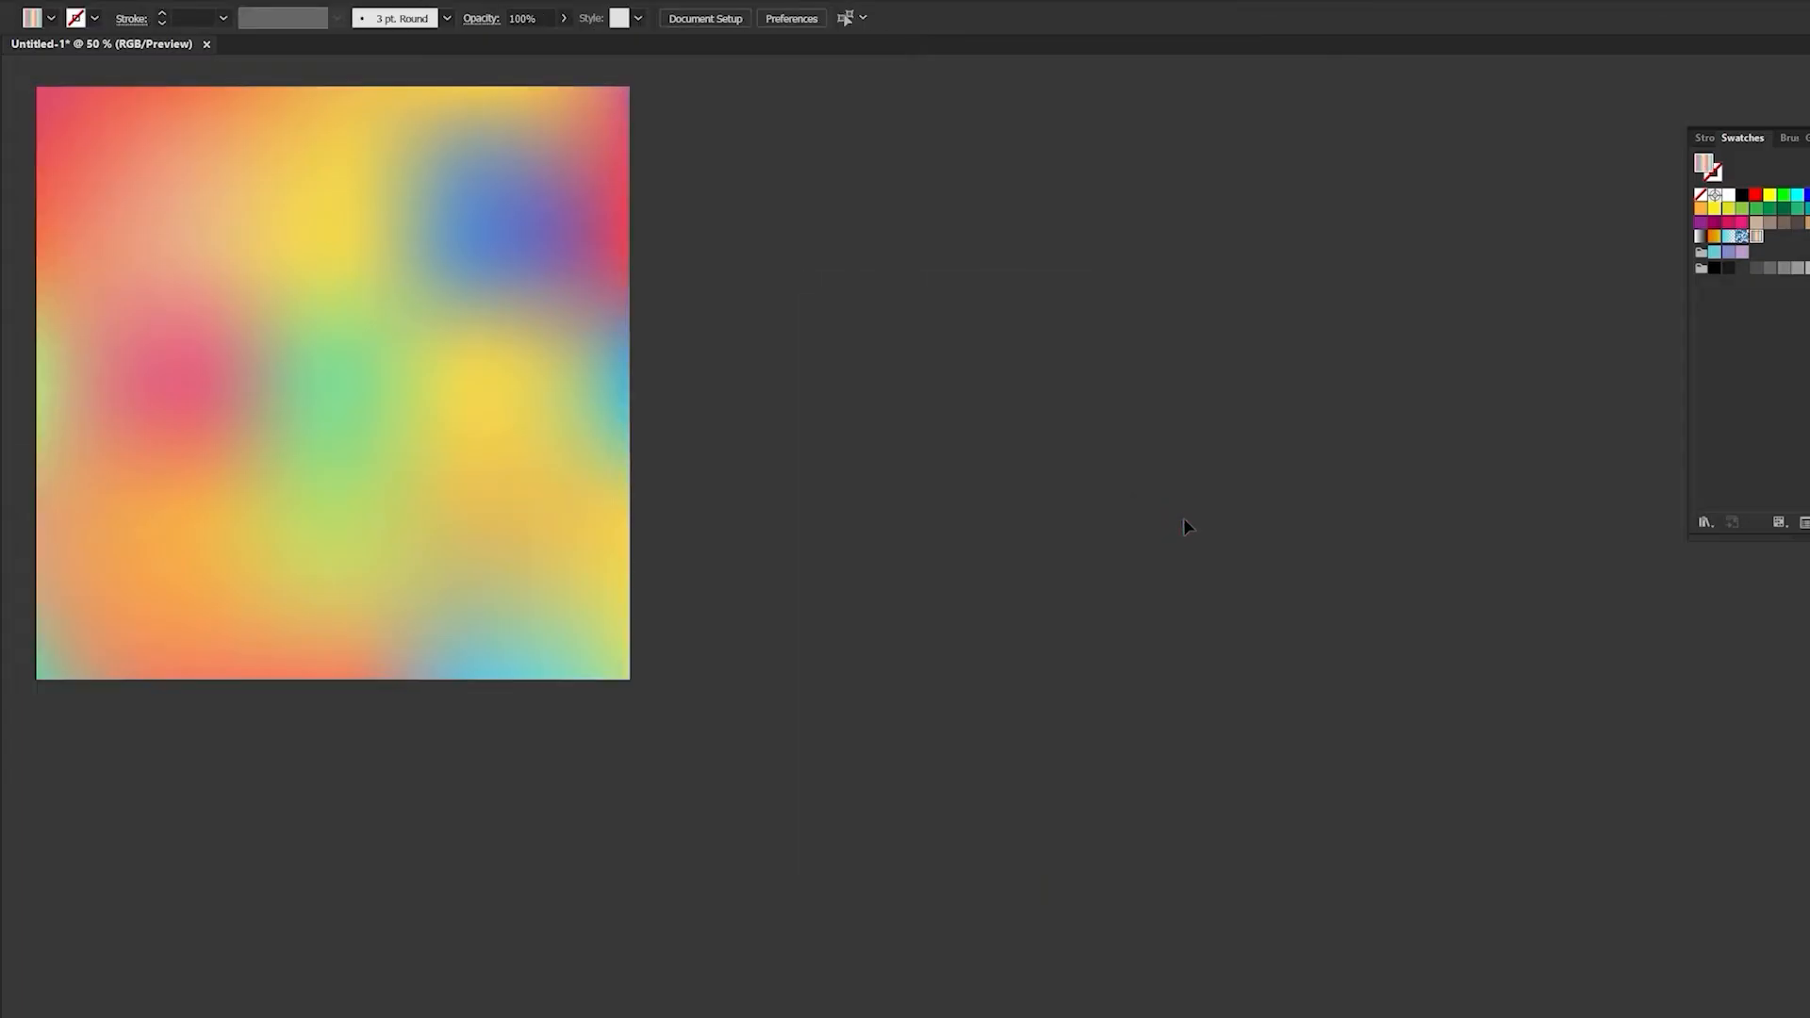
- Duplicate the gradient mesh beside the original and switch the document to Outline view
{"action": "left_click", "coordinate": [510, 299]}
{"action": "left_click_drag", "start_coordinate": [410, 265], "coordinate": [1043, 299]}
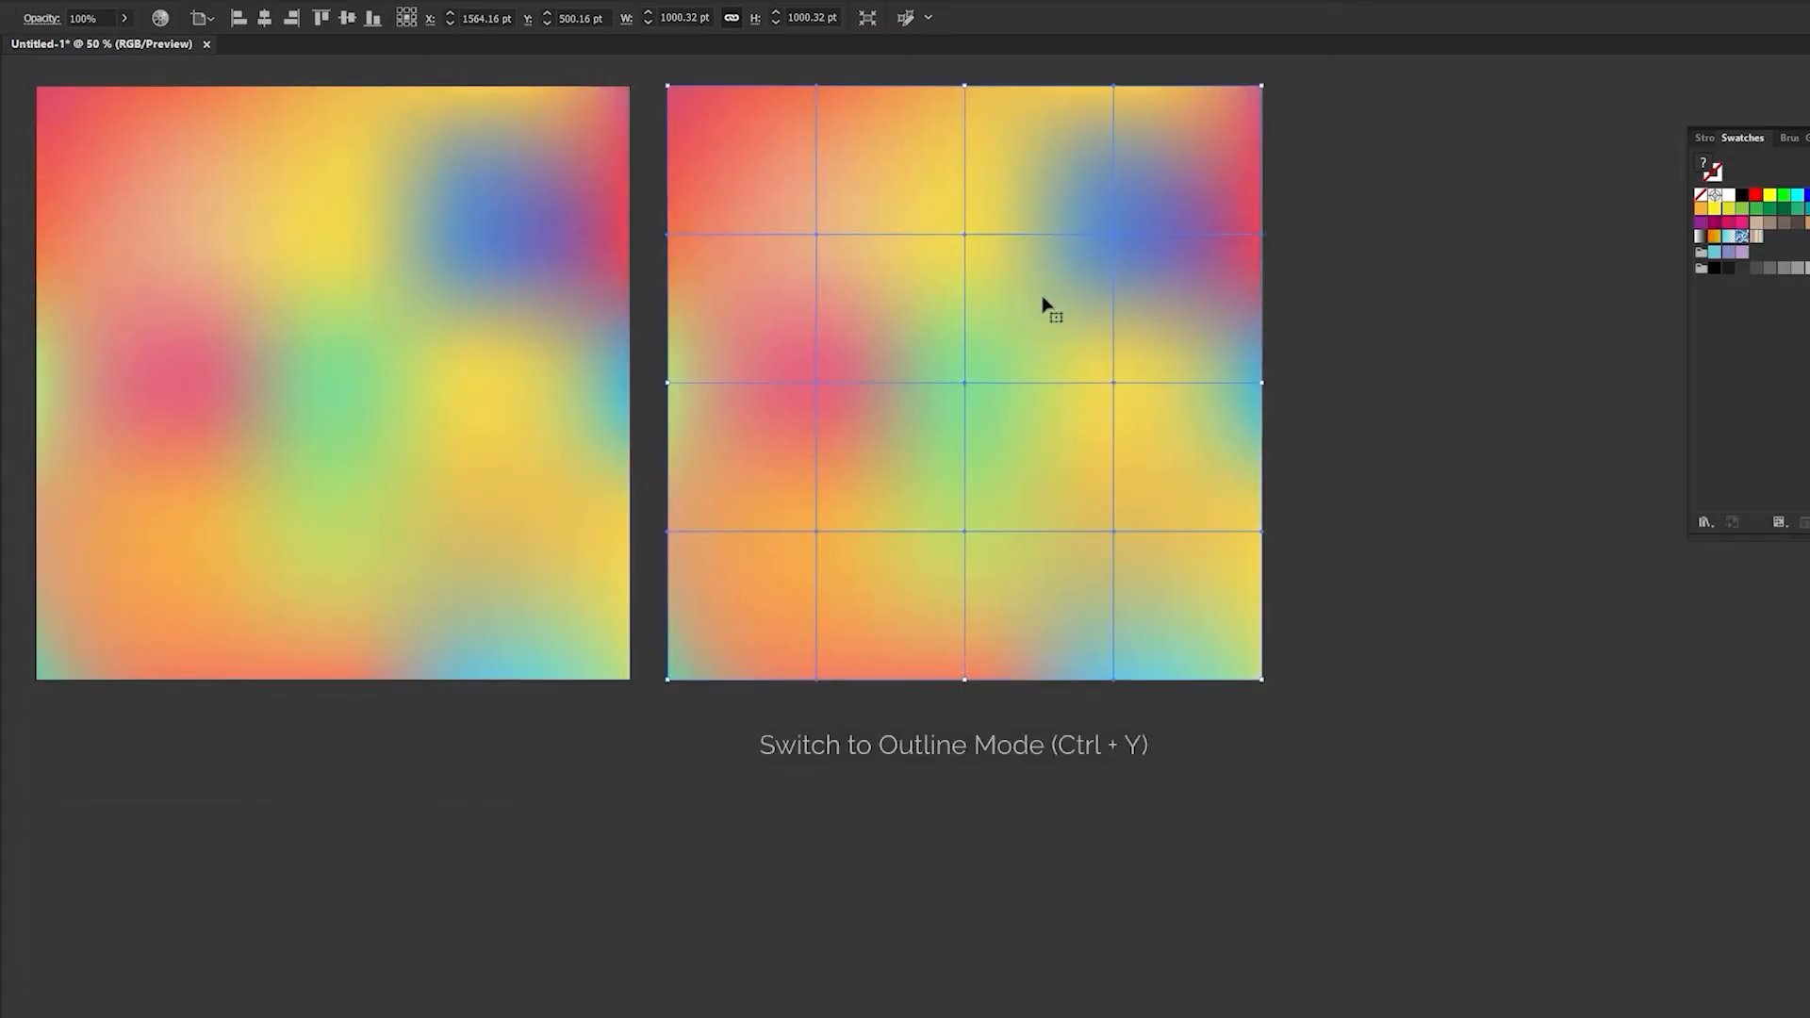
{"action": "key", "text": "ctrl+y"}
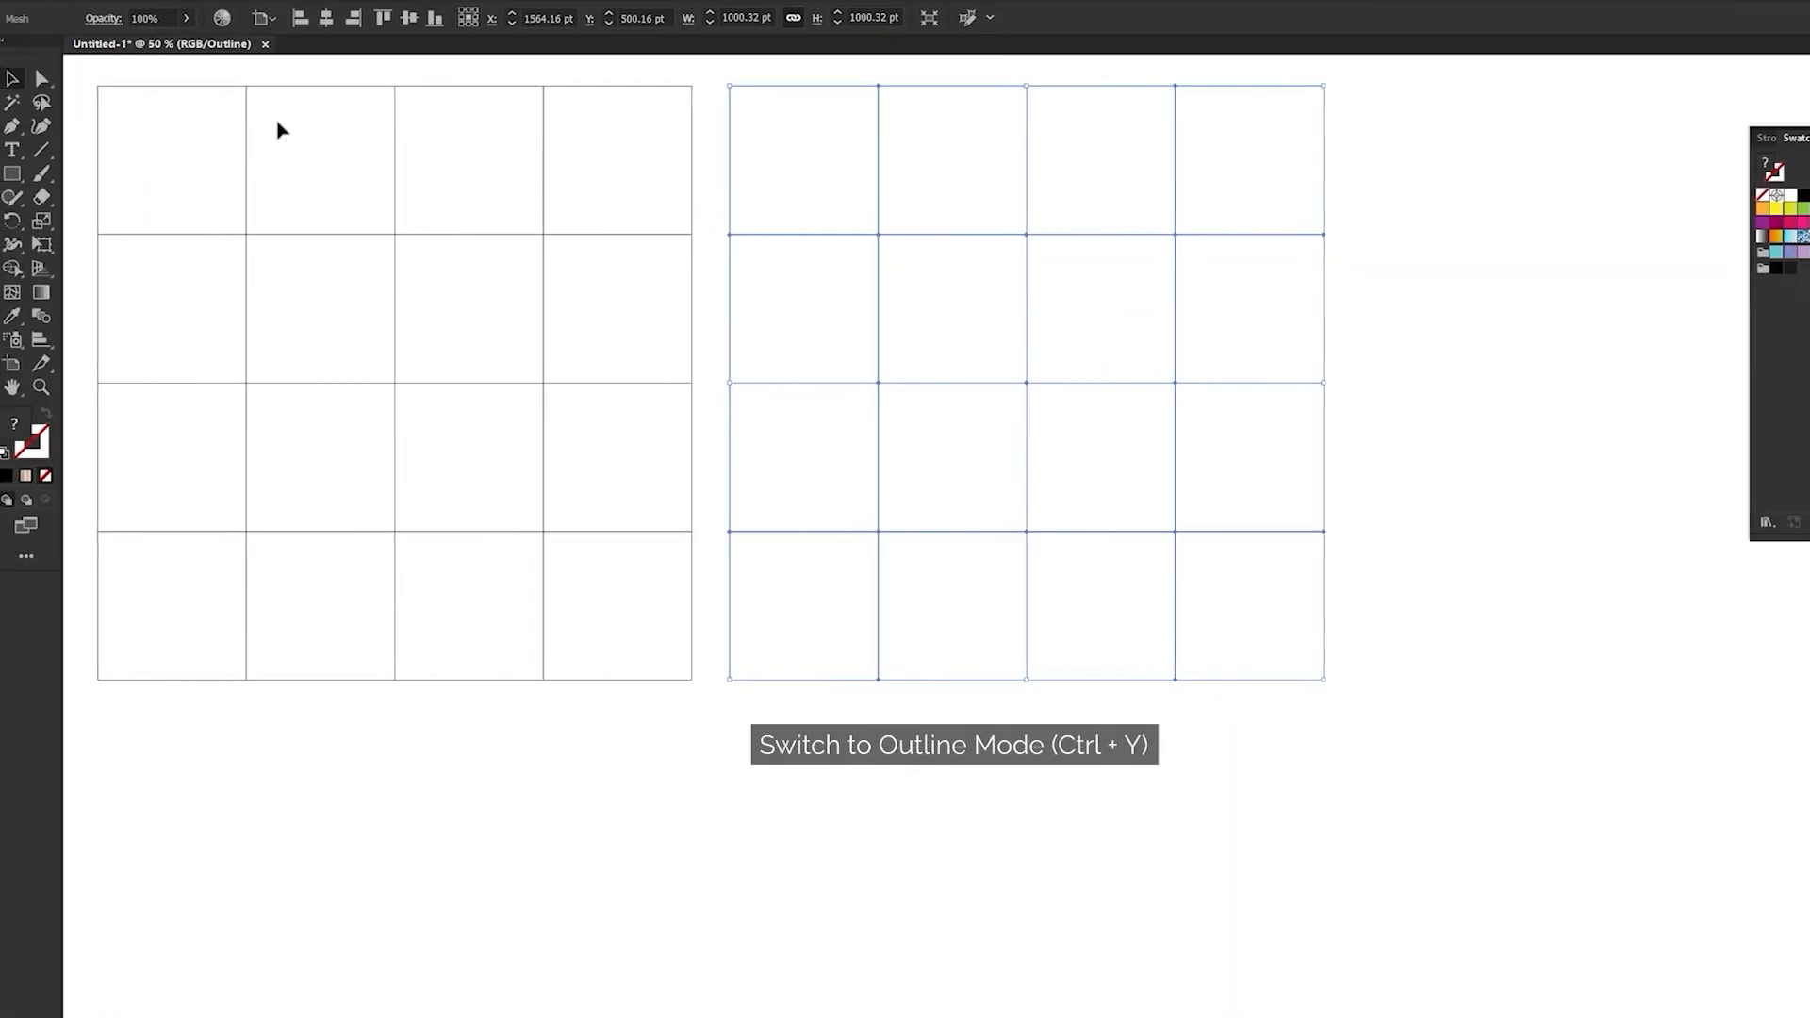
- Distort the duplicated mesh by moving the anchor points of its first and second interior rows in alternating directions
{"action": "left_click", "coordinate": [41, 78]}
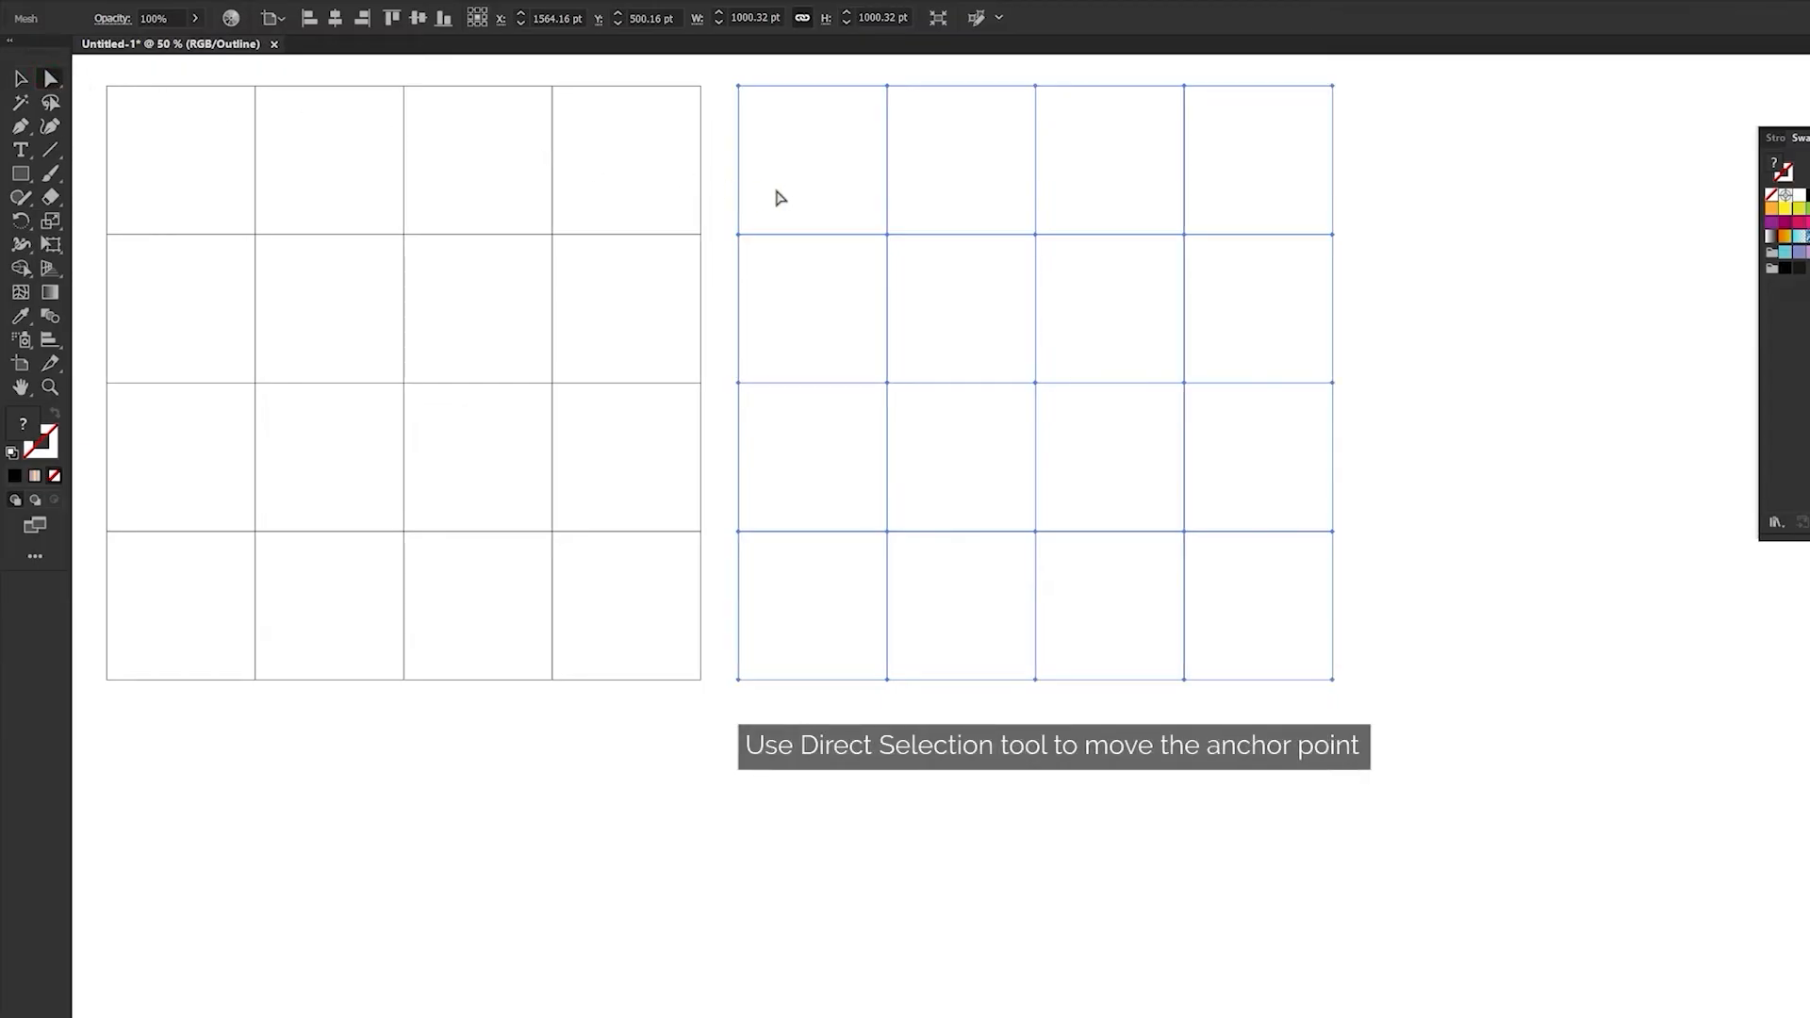
{"action": "left_click_drag", "start_coordinate": [839, 201], "coordinate": [933, 164]}
{"action": "left_click", "coordinate": [1035, 234]}
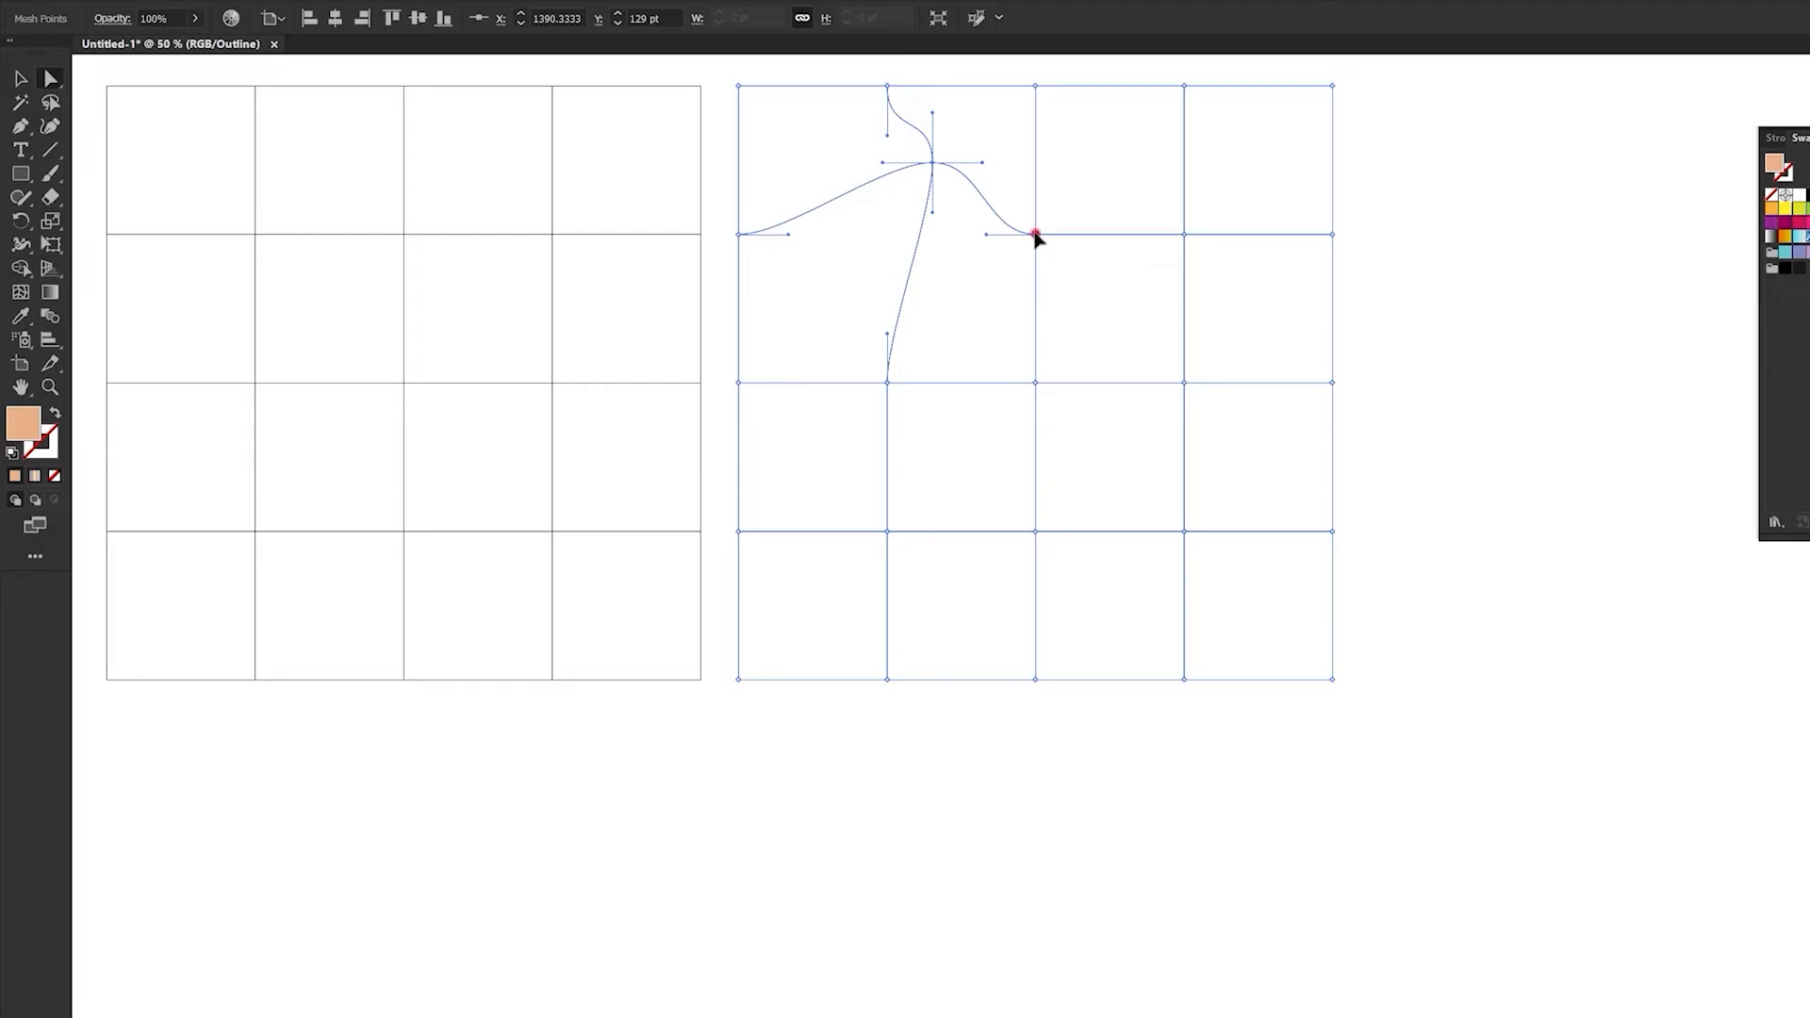
{"action": "left_click_drag", "start_coordinate": [1035, 235], "coordinate": [1009, 306]}
{"action": "left_click_drag", "start_coordinate": [1184, 235], "coordinate": [1134, 168]}
{"action": "left_click_drag", "start_coordinate": [887, 383], "coordinate": [840, 313]}
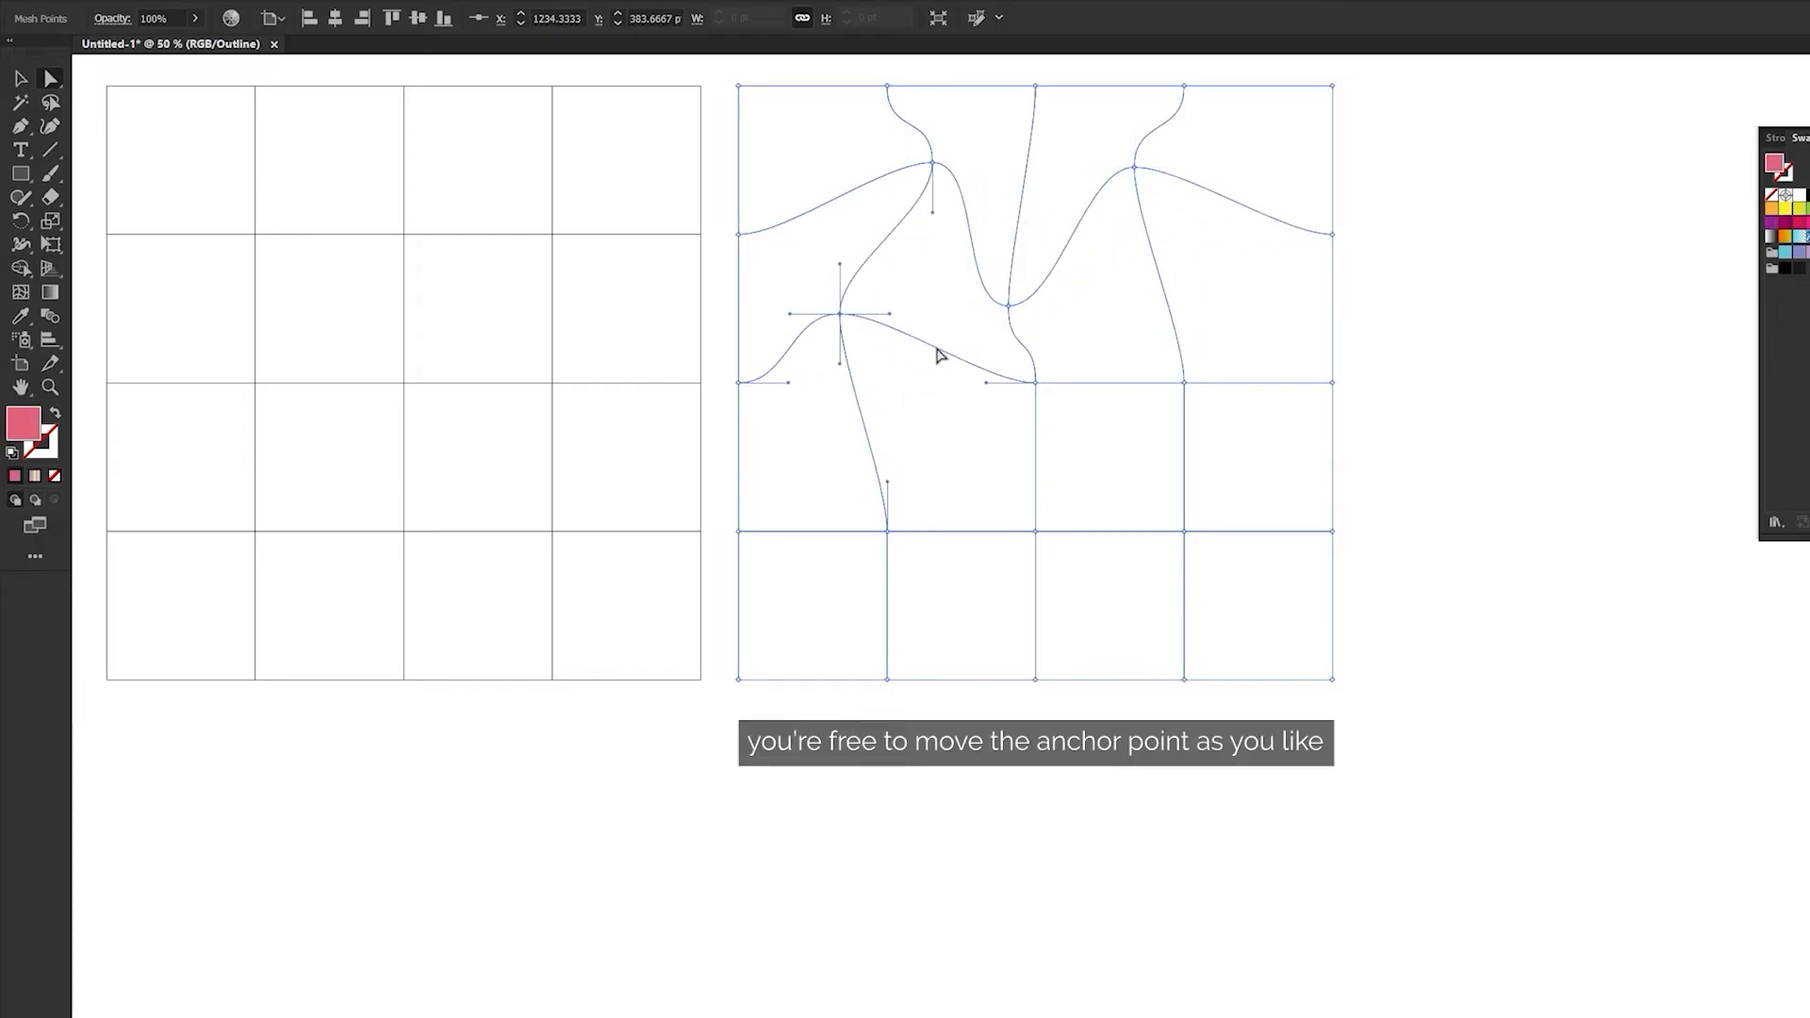
{"action": "left_click_drag", "start_coordinate": [1035, 383], "coordinate": [962, 440]}
{"action": "left_click_drag", "start_coordinate": [1184, 382], "coordinate": [1126, 326]}
- Shift the three anchor points of the duplicate's lowest interior row, then deselect it and return to Preview view
{"action": "left_click_drag", "start_coordinate": [1184, 531], "coordinate": [1229, 444]}
{"action": "left_click_drag", "start_coordinate": [1037, 531], "coordinate": [1094, 567]}
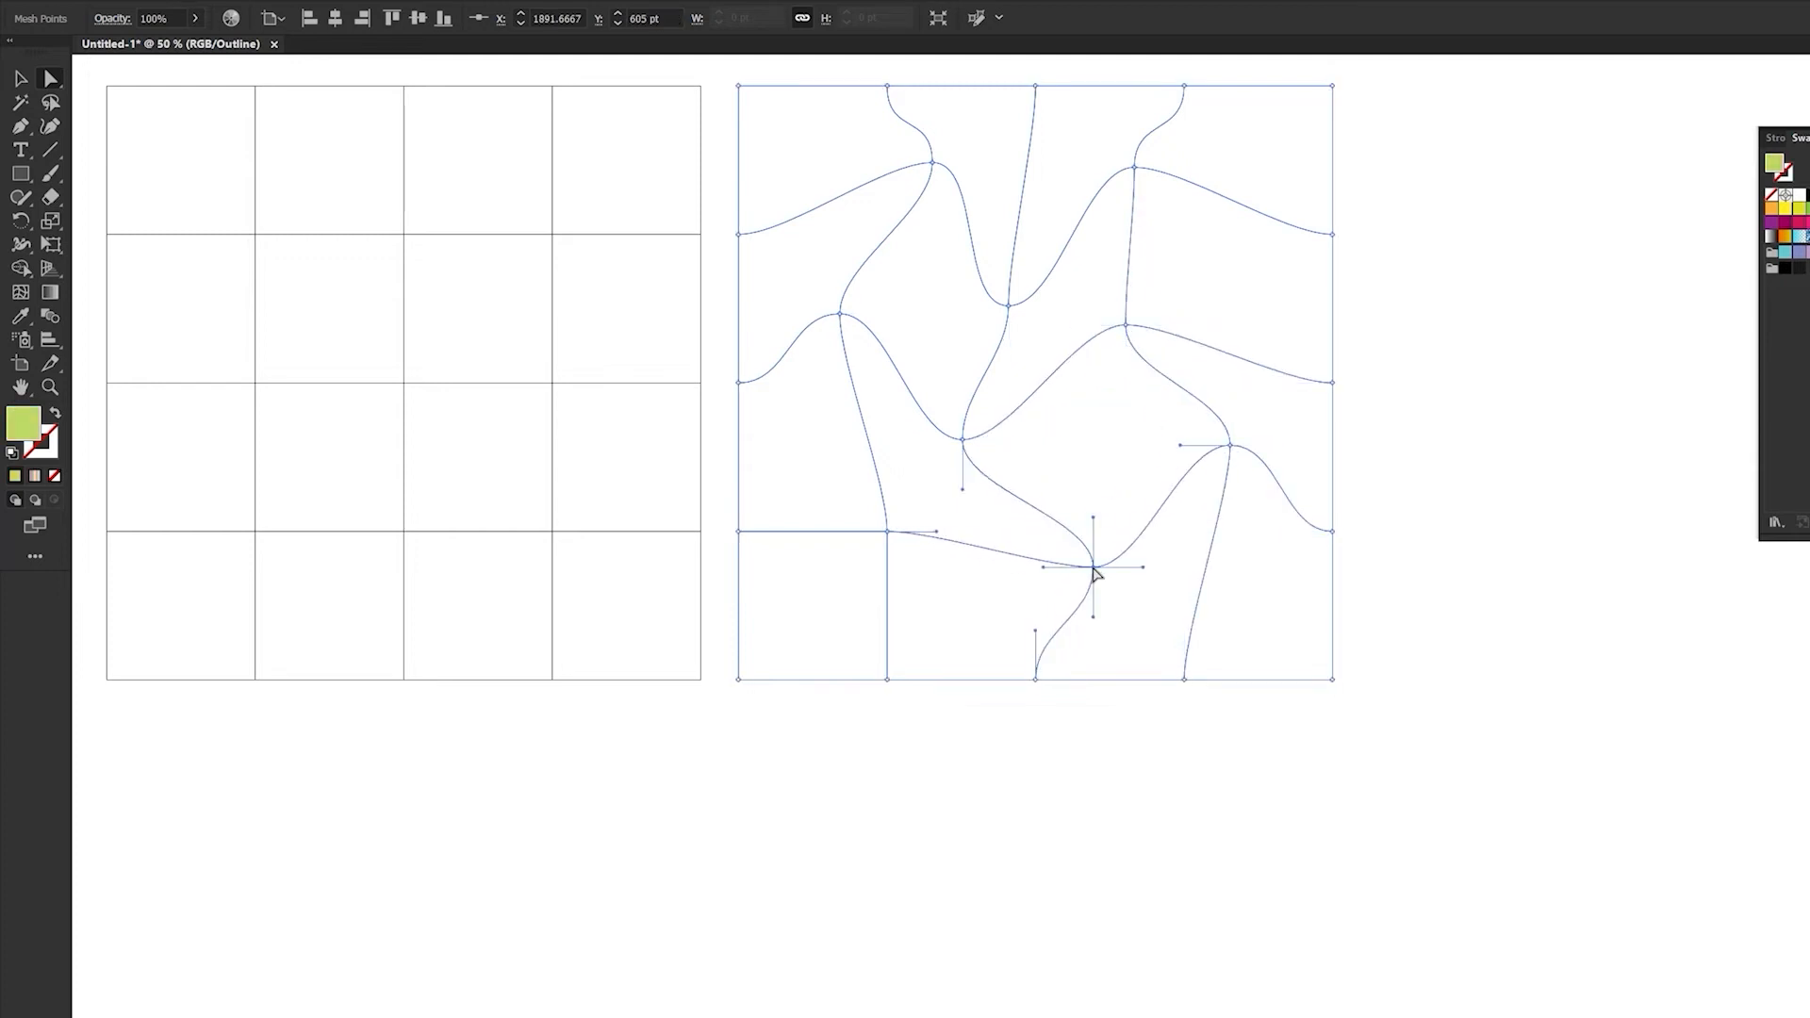
{"action": "left_click_drag", "start_coordinate": [888, 531], "coordinate": [855, 462]}
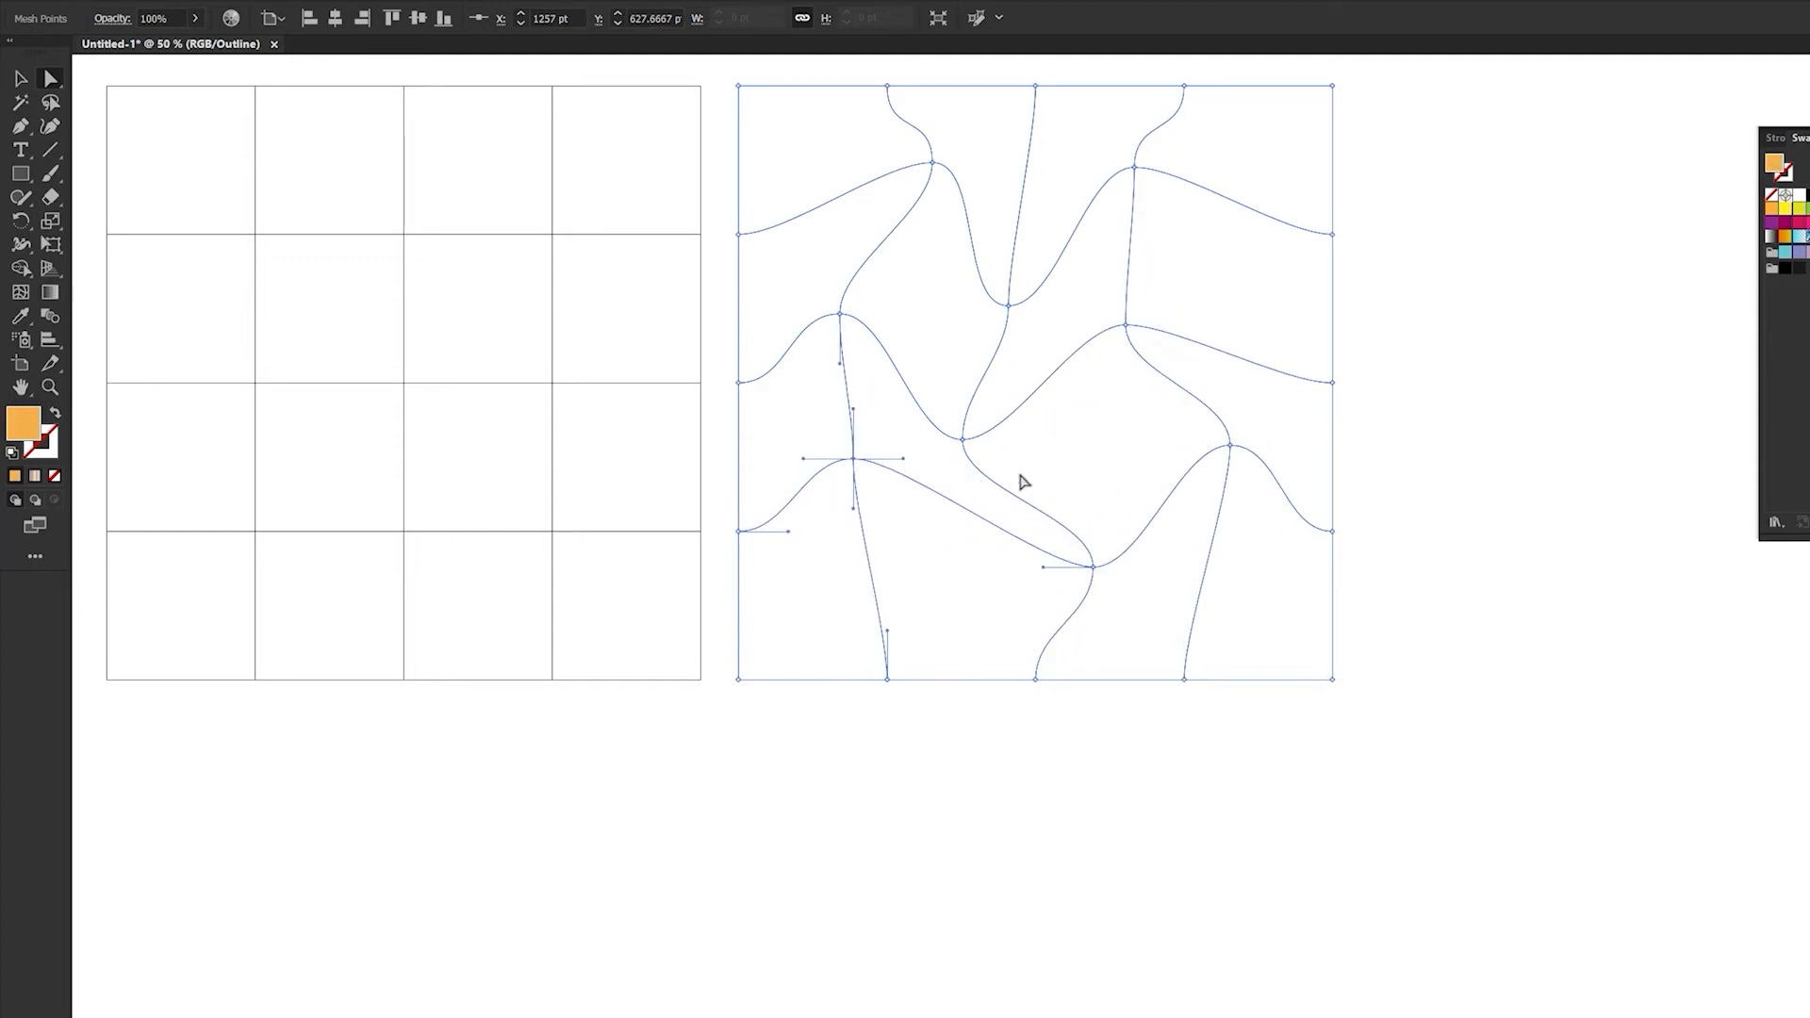
{"action": "left_click", "coordinate": [1377, 513]}
{"action": "key", "text": "ctrl+y"}
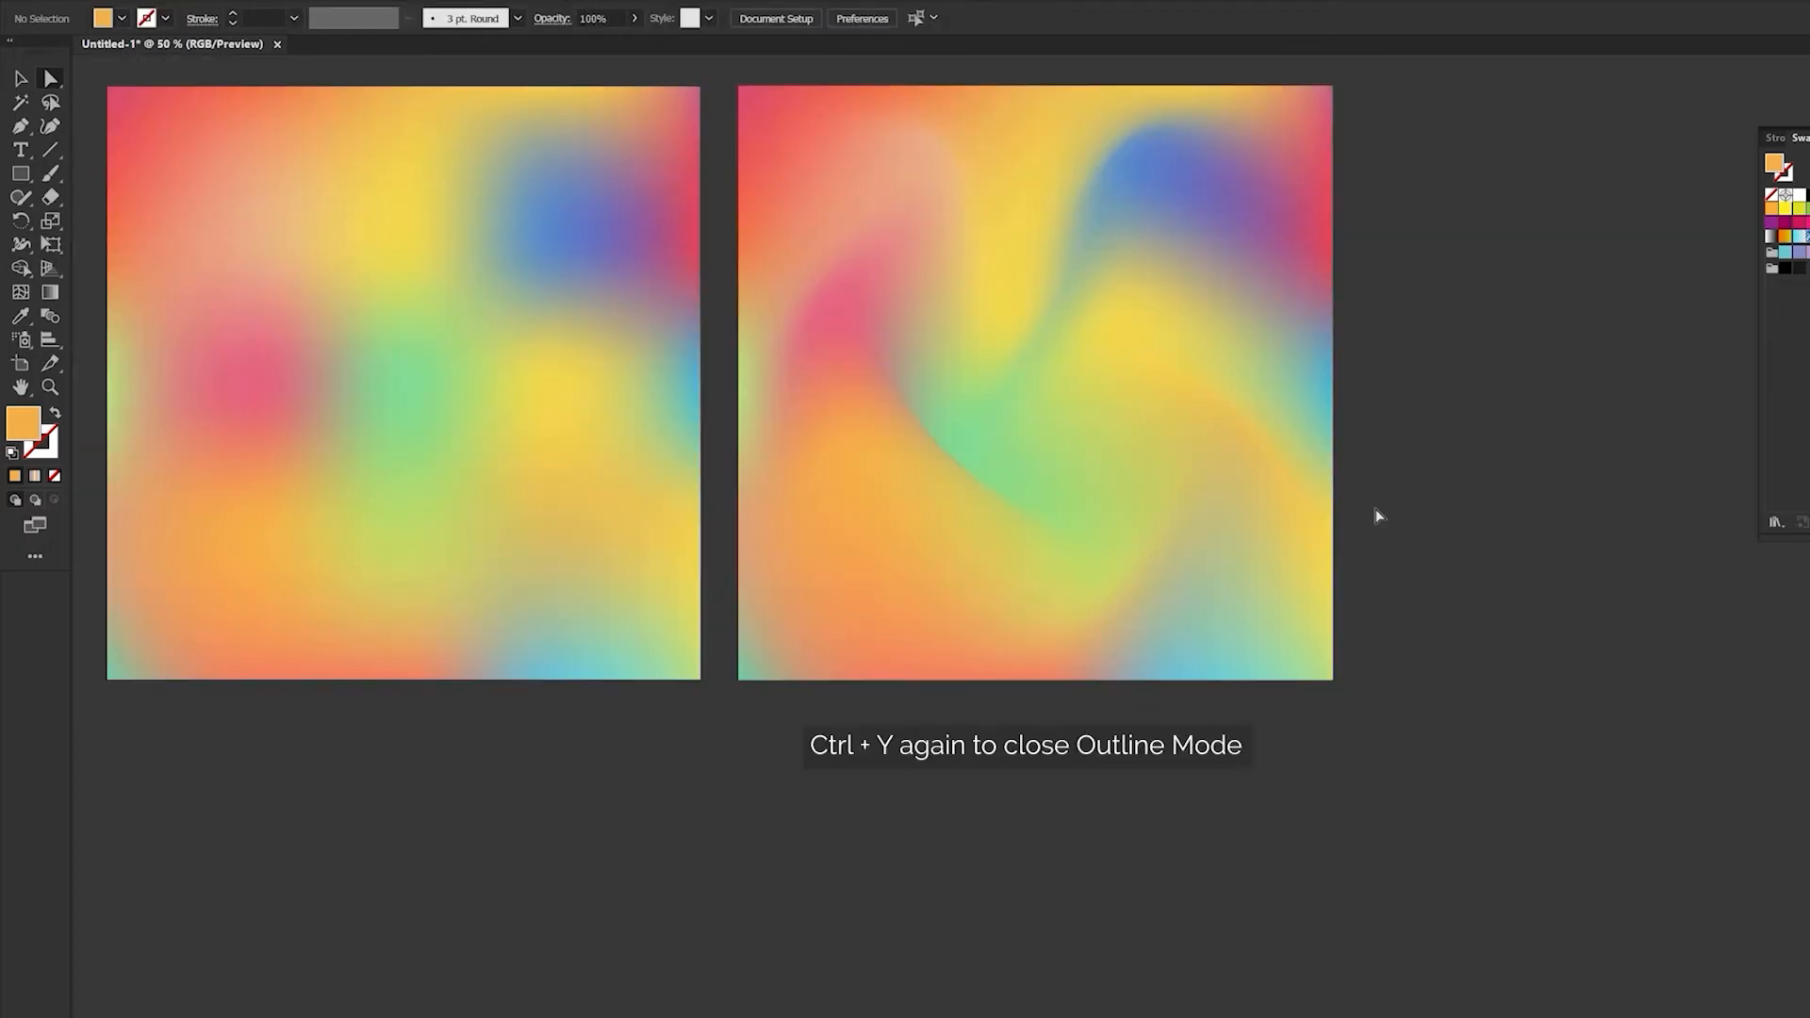
- Duplicate the distorted mesh directly below itself
{"action": "key", "text": "ctrl+minus"}
{"action": "left_click_drag", "start_coordinate": [1387, 537], "coordinate": [1064, 361]}
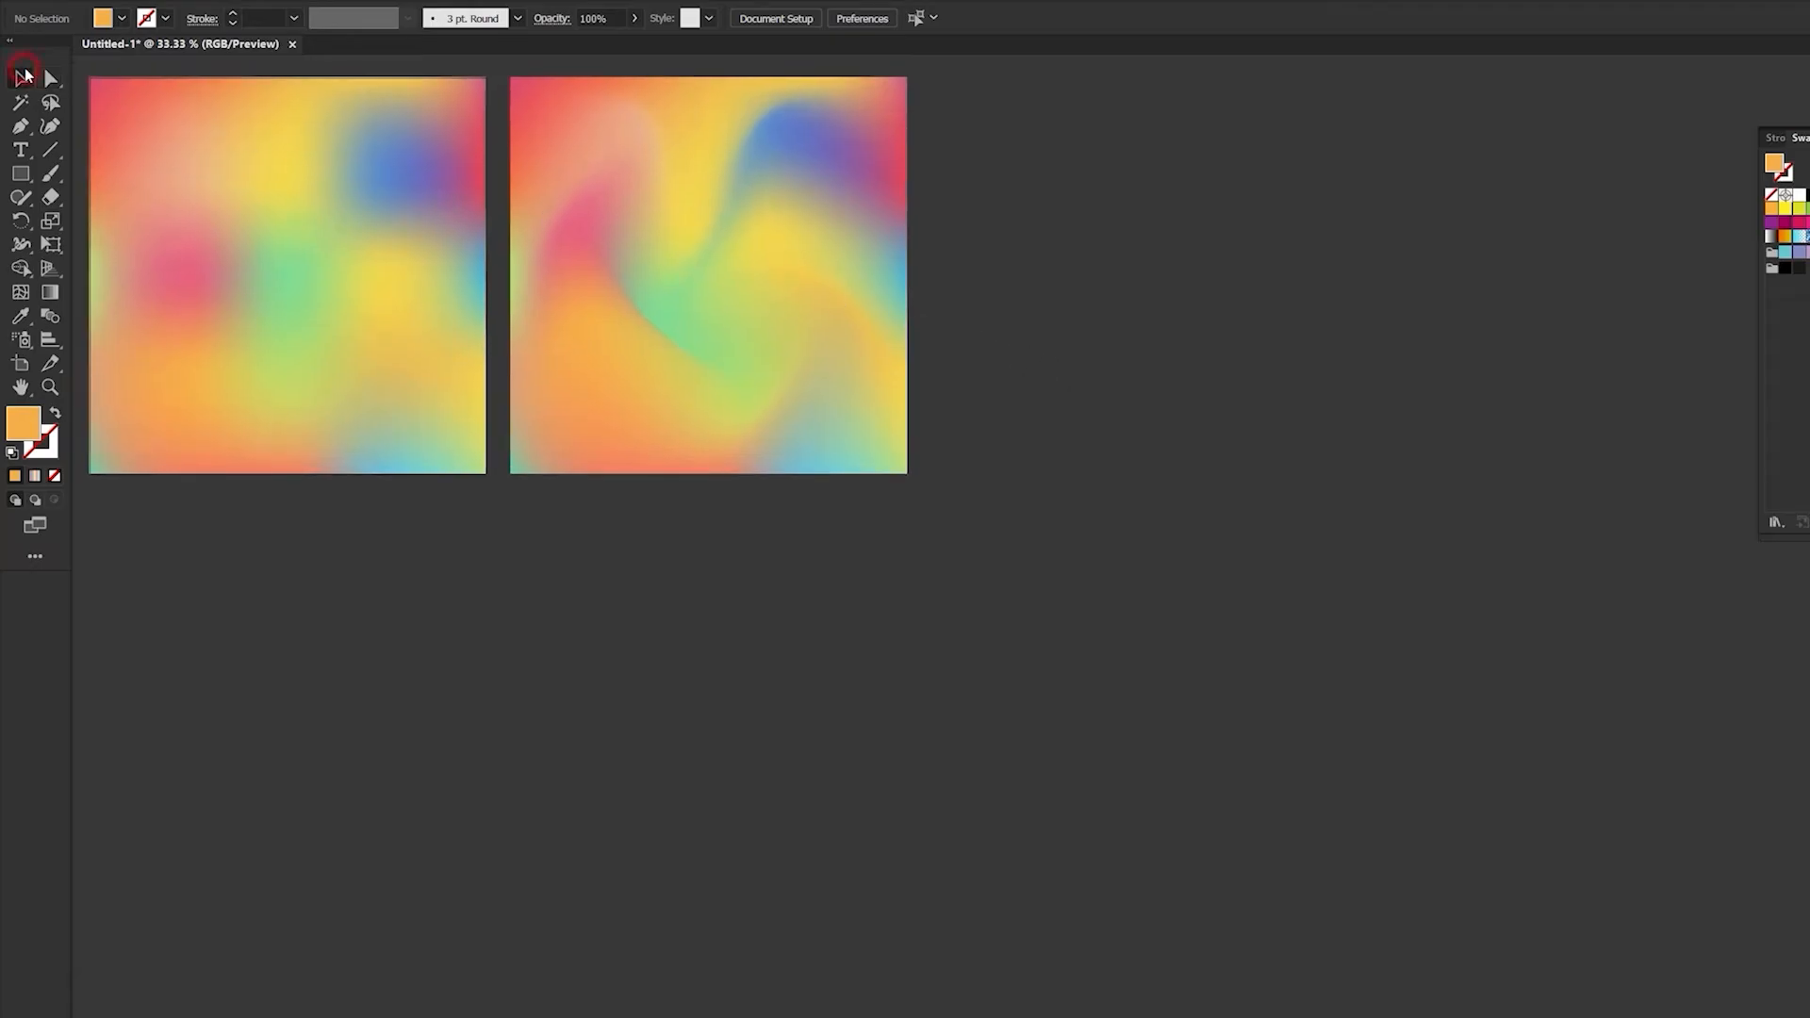
{"action": "left_click", "coordinate": [594, 154]}
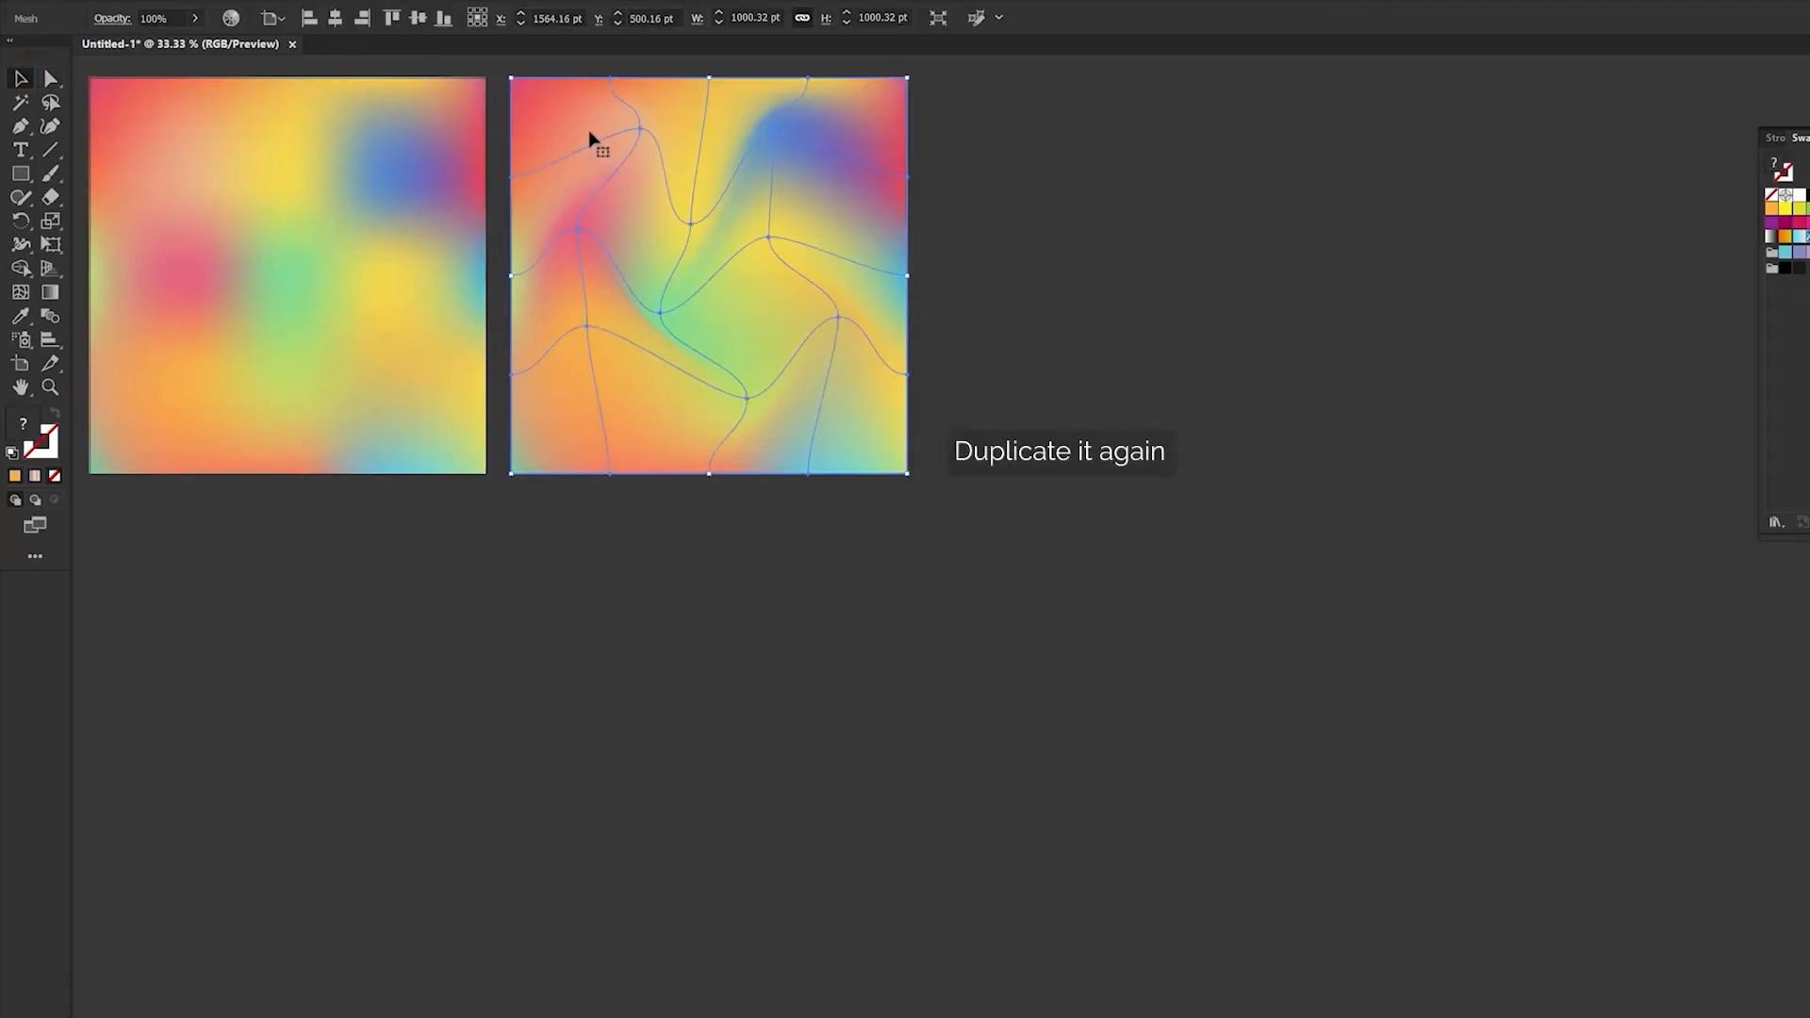
{"action": "left_click_drag", "start_coordinate": [585, 114], "coordinate": [618, 530]}
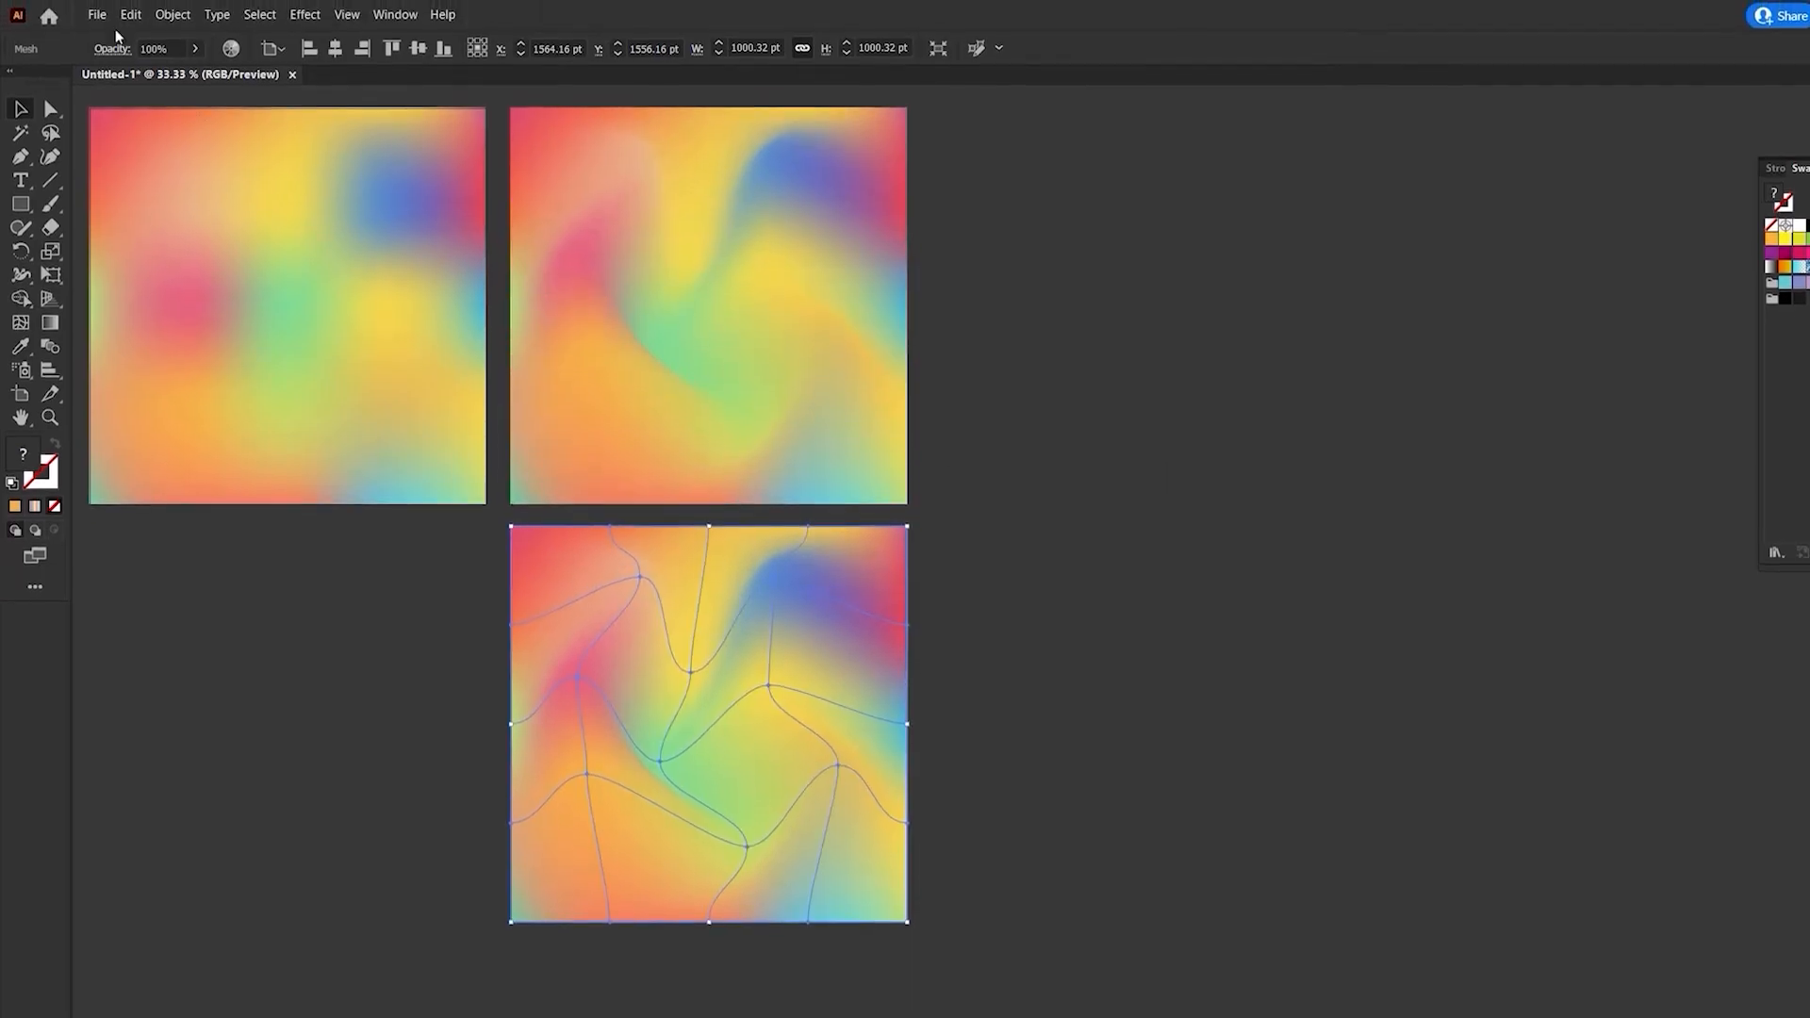
- Place palette (18).svg from the Downloads folder in the empty area beside the meshes
{"action": "left_click", "coordinate": [95, 16]}
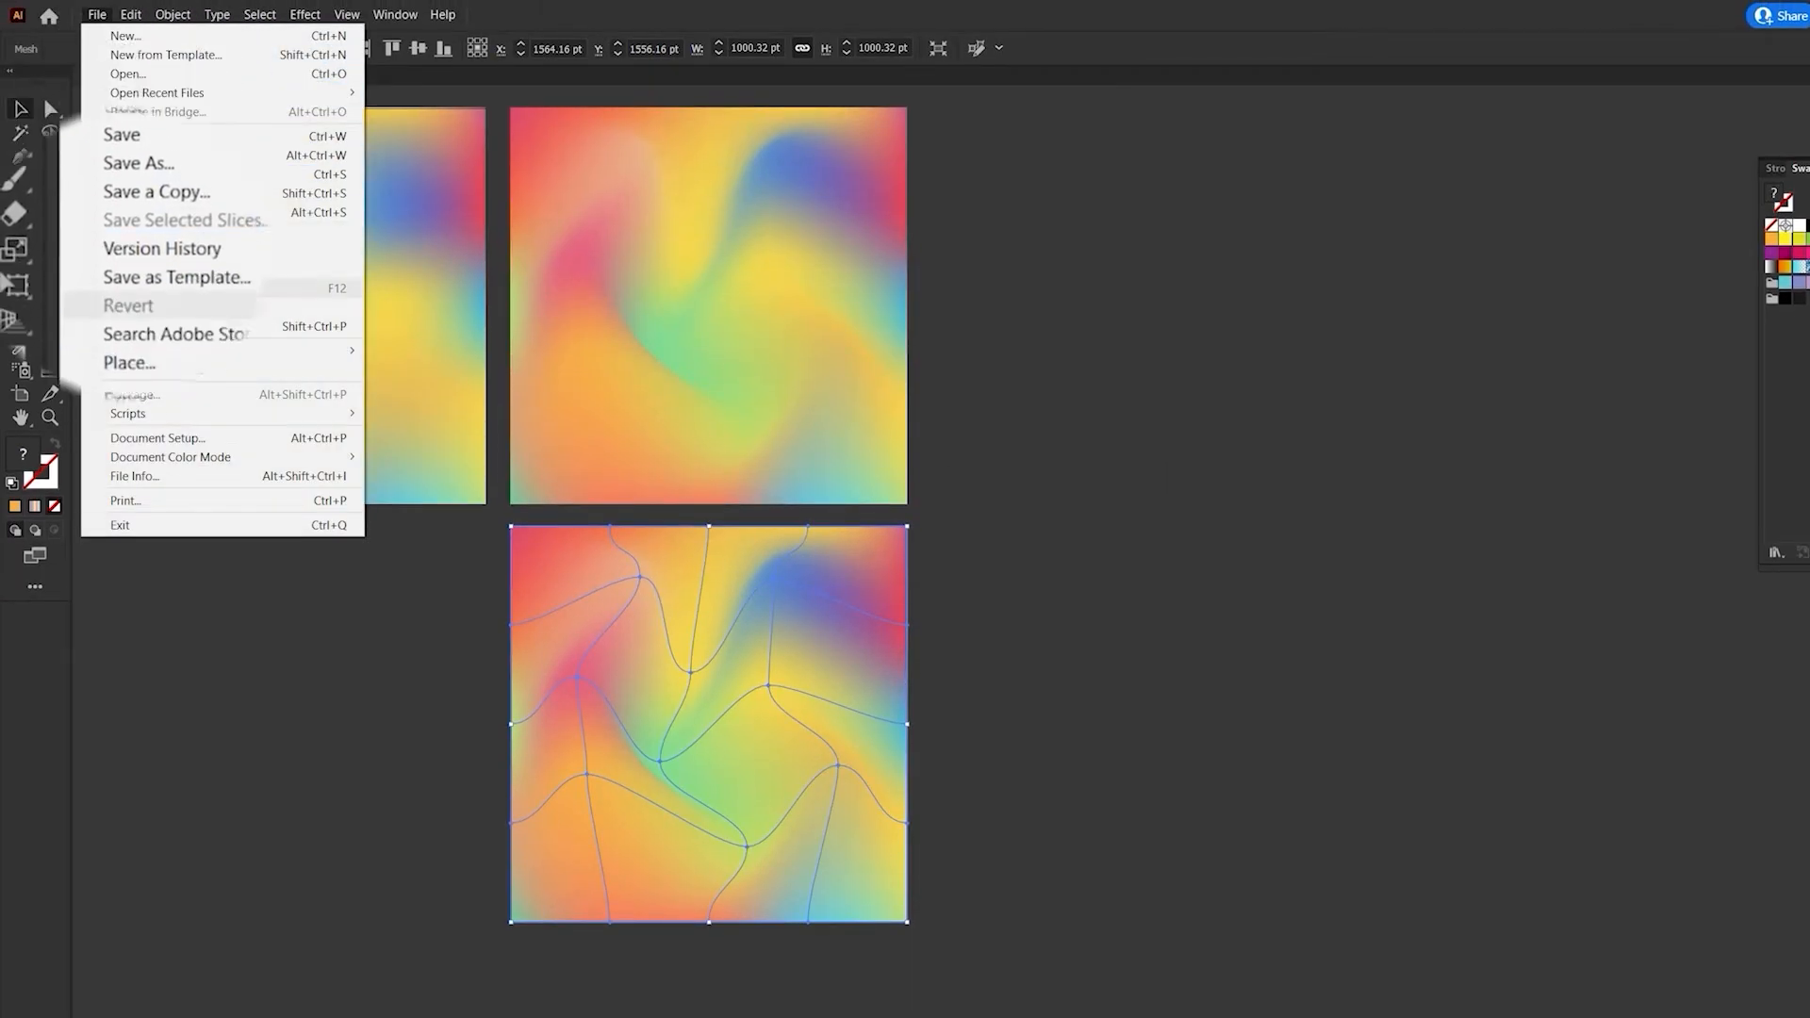
{"action": "left_click", "coordinate": [264, 325]}
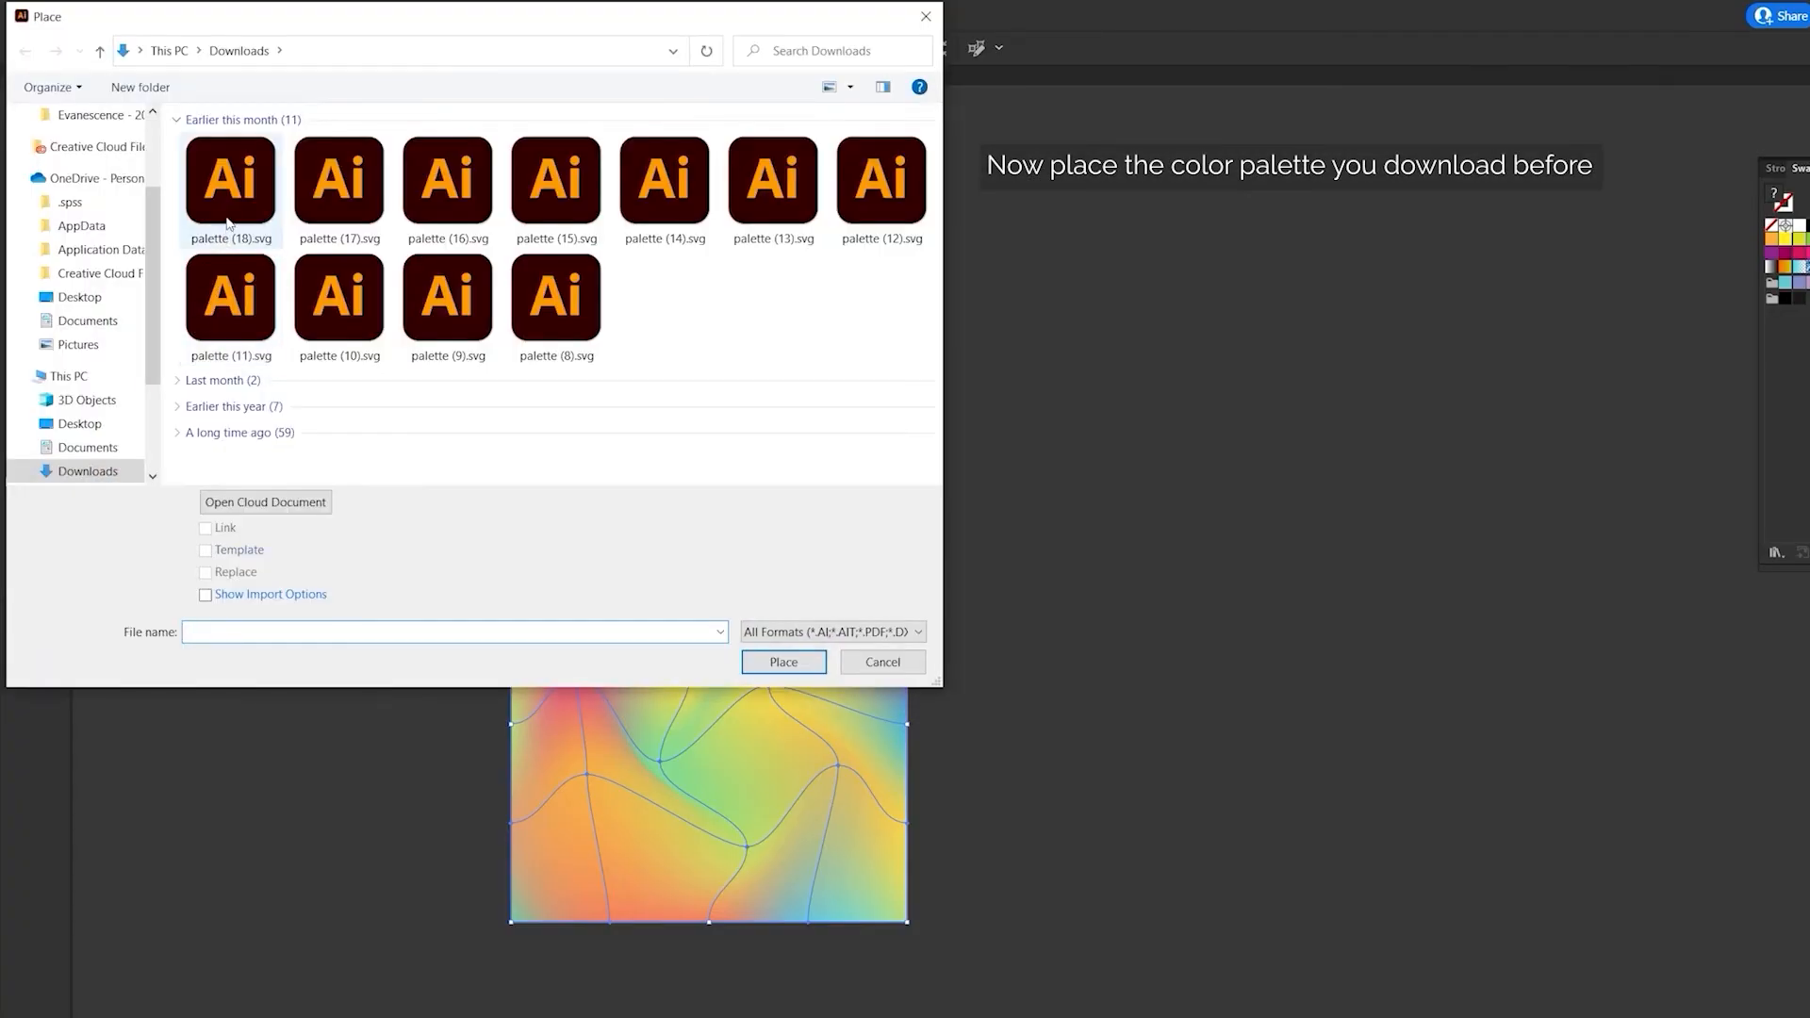
{"action": "left_click", "coordinate": [227, 222]}
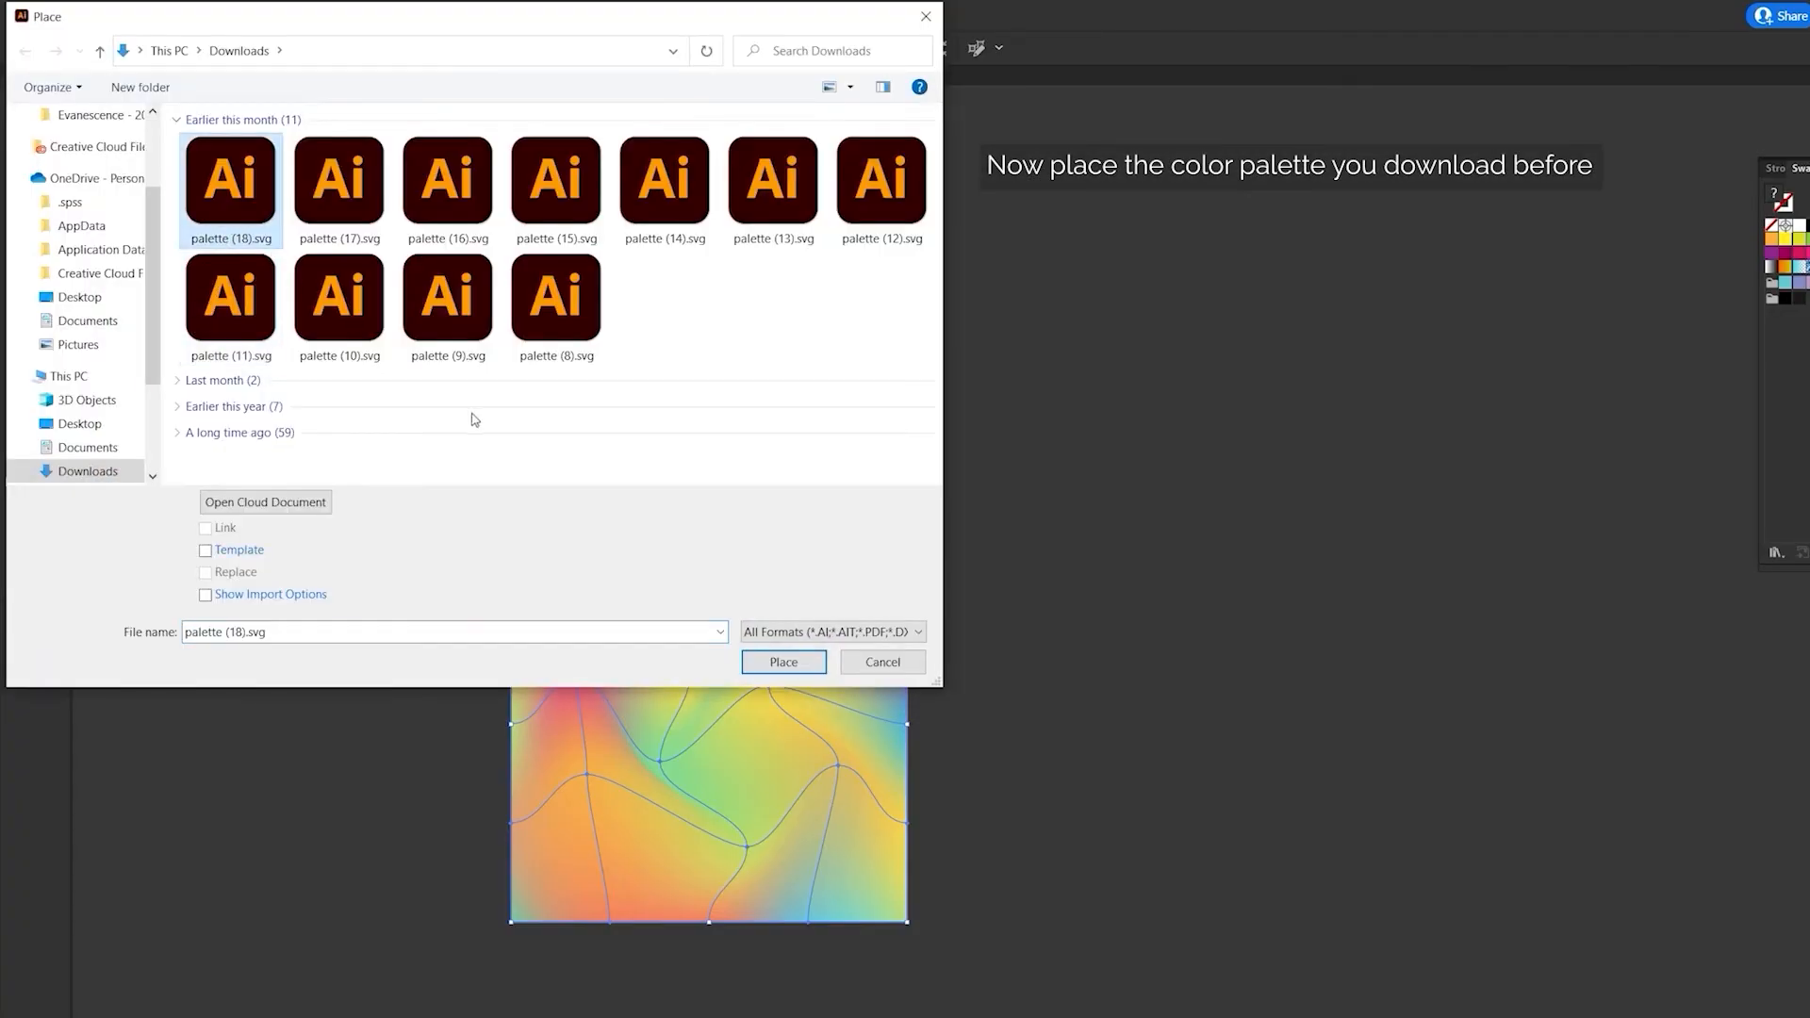
{"action": "left_click", "coordinate": [784, 662]}
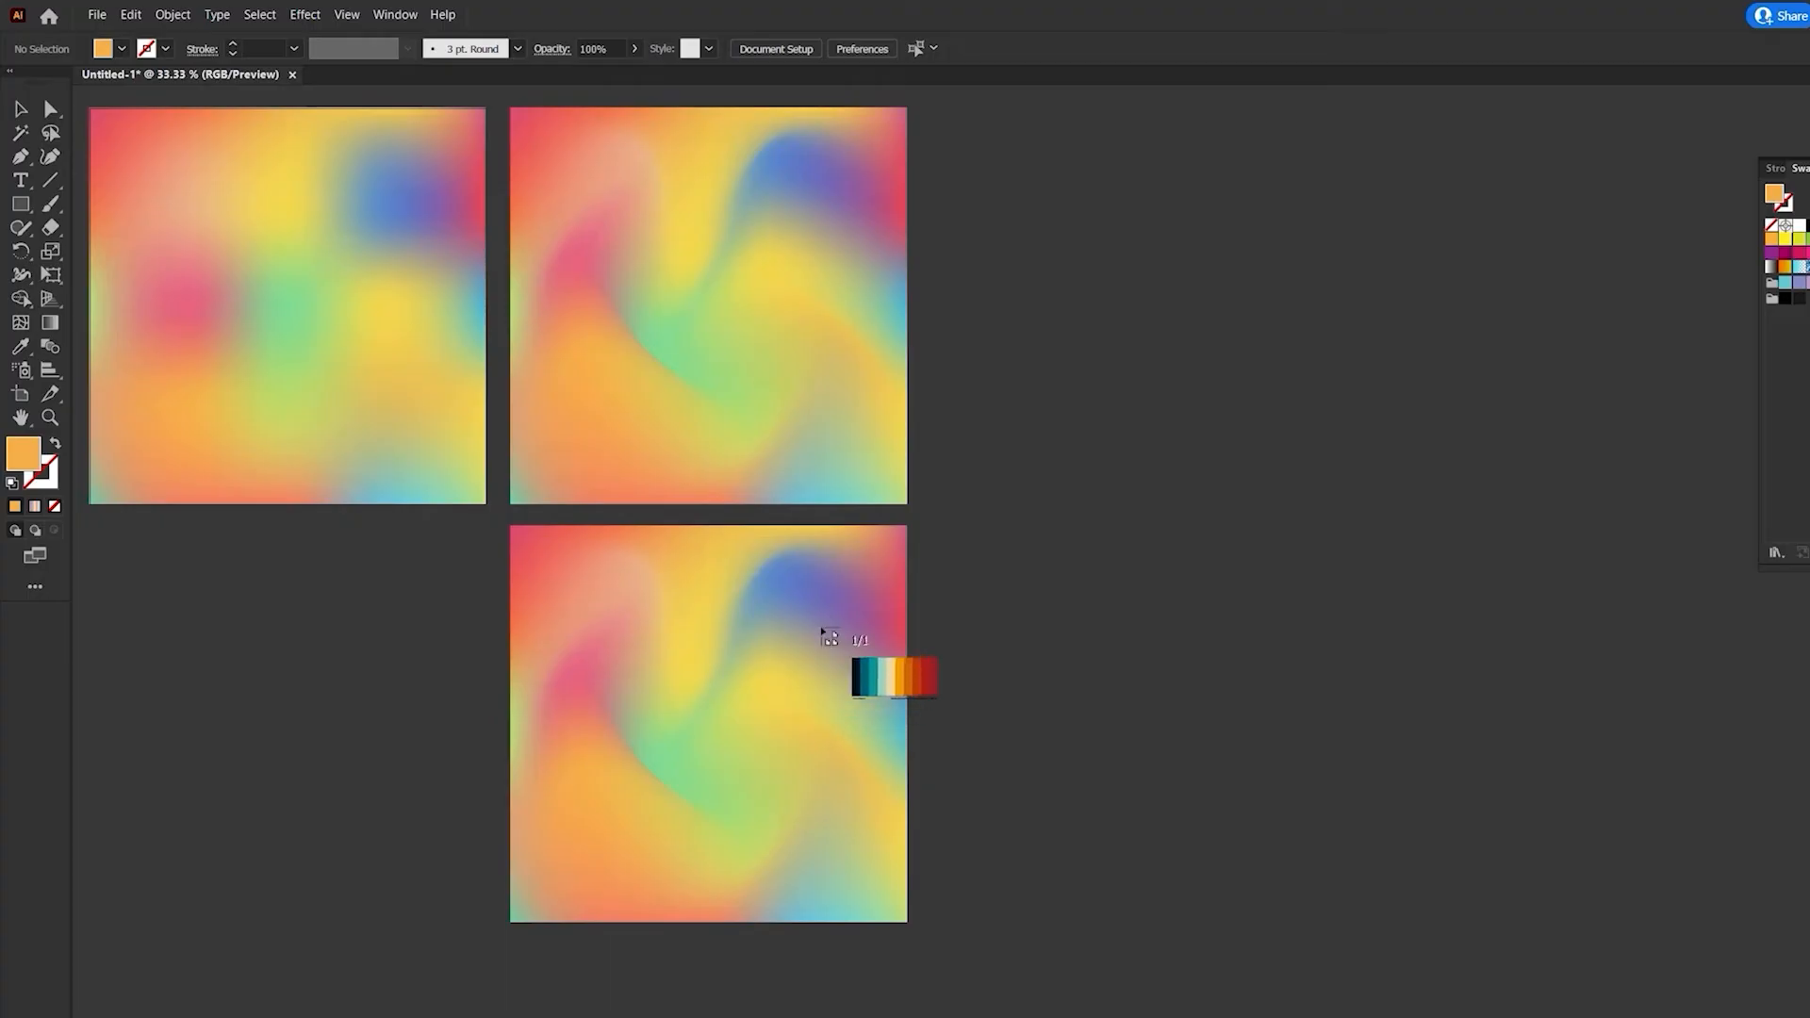
{"action": "left_click", "coordinate": [1008, 382]}
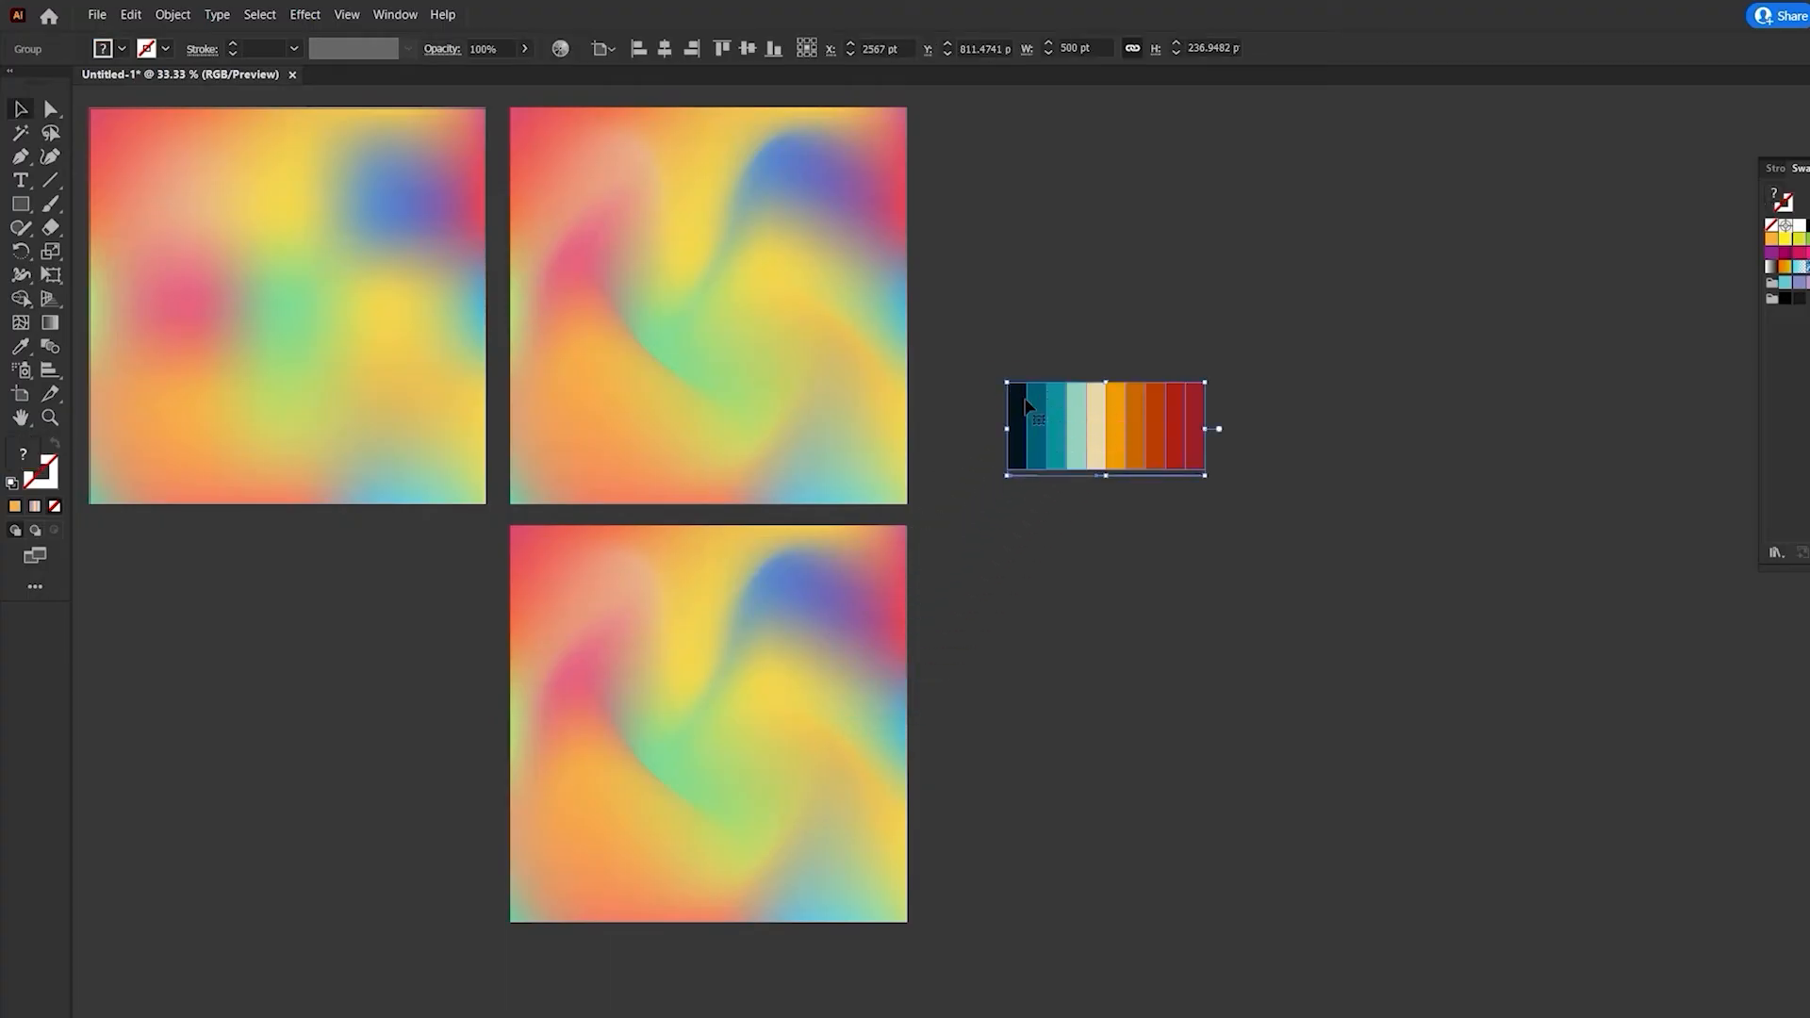
- Ungroup the placed color palette and deselect it
{"action": "right_click", "coordinate": [1024, 398]}
{"action": "left_click", "coordinate": [1062, 545]}
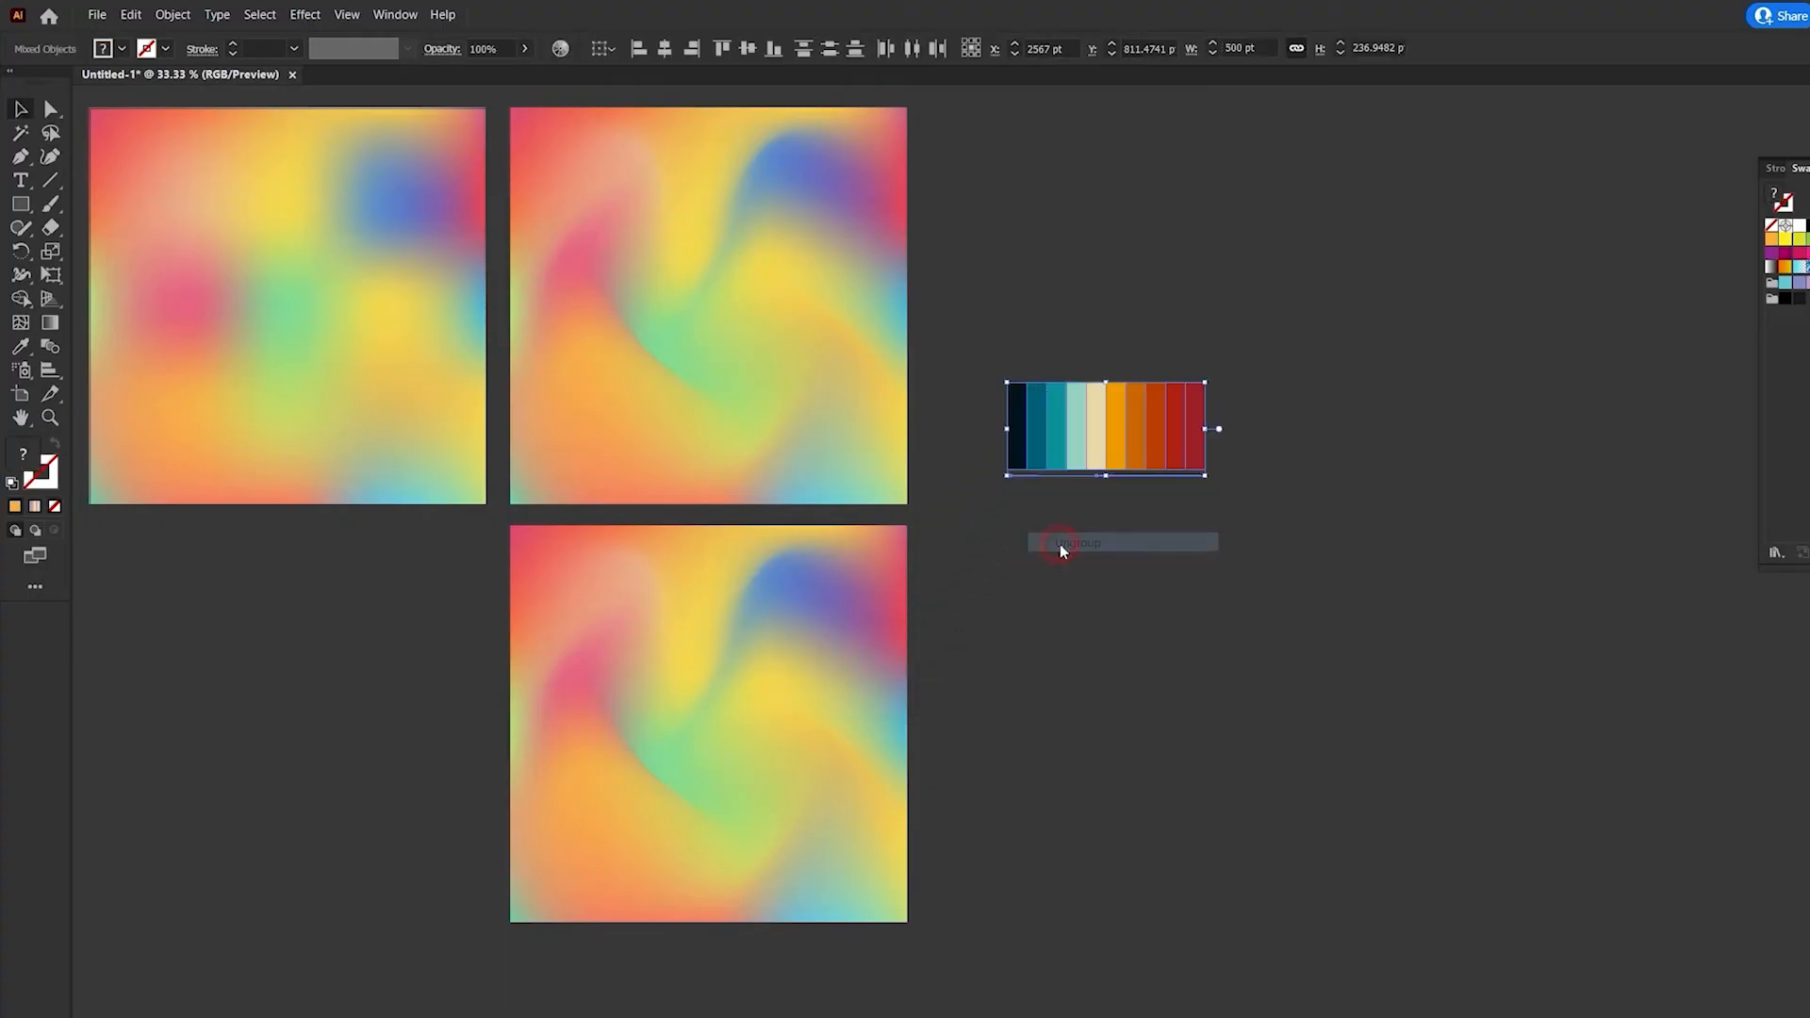
{"action": "left_click", "coordinate": [1058, 553]}
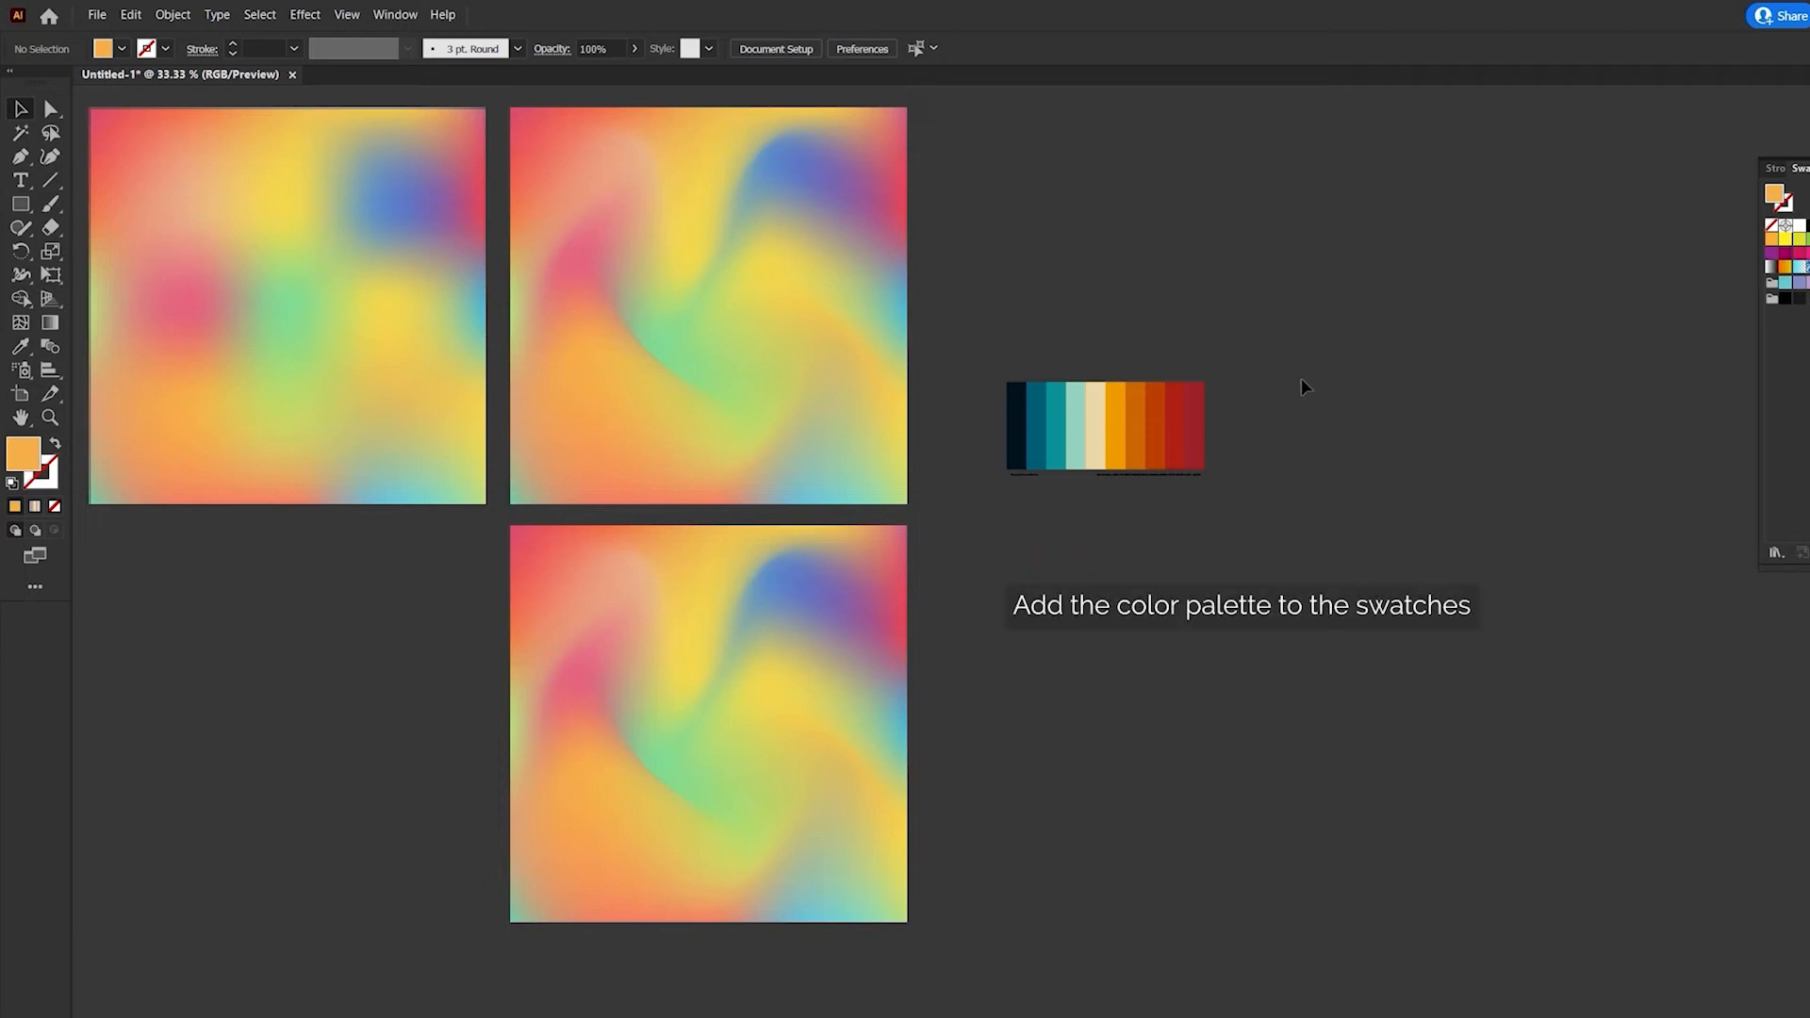
- Create the swatch group Color Group 1 from the palette's color bars as selected artwork, then delete the palette artwork
{"action": "left_click_drag", "start_coordinate": [1135, 418], "coordinate": [981, 421]}
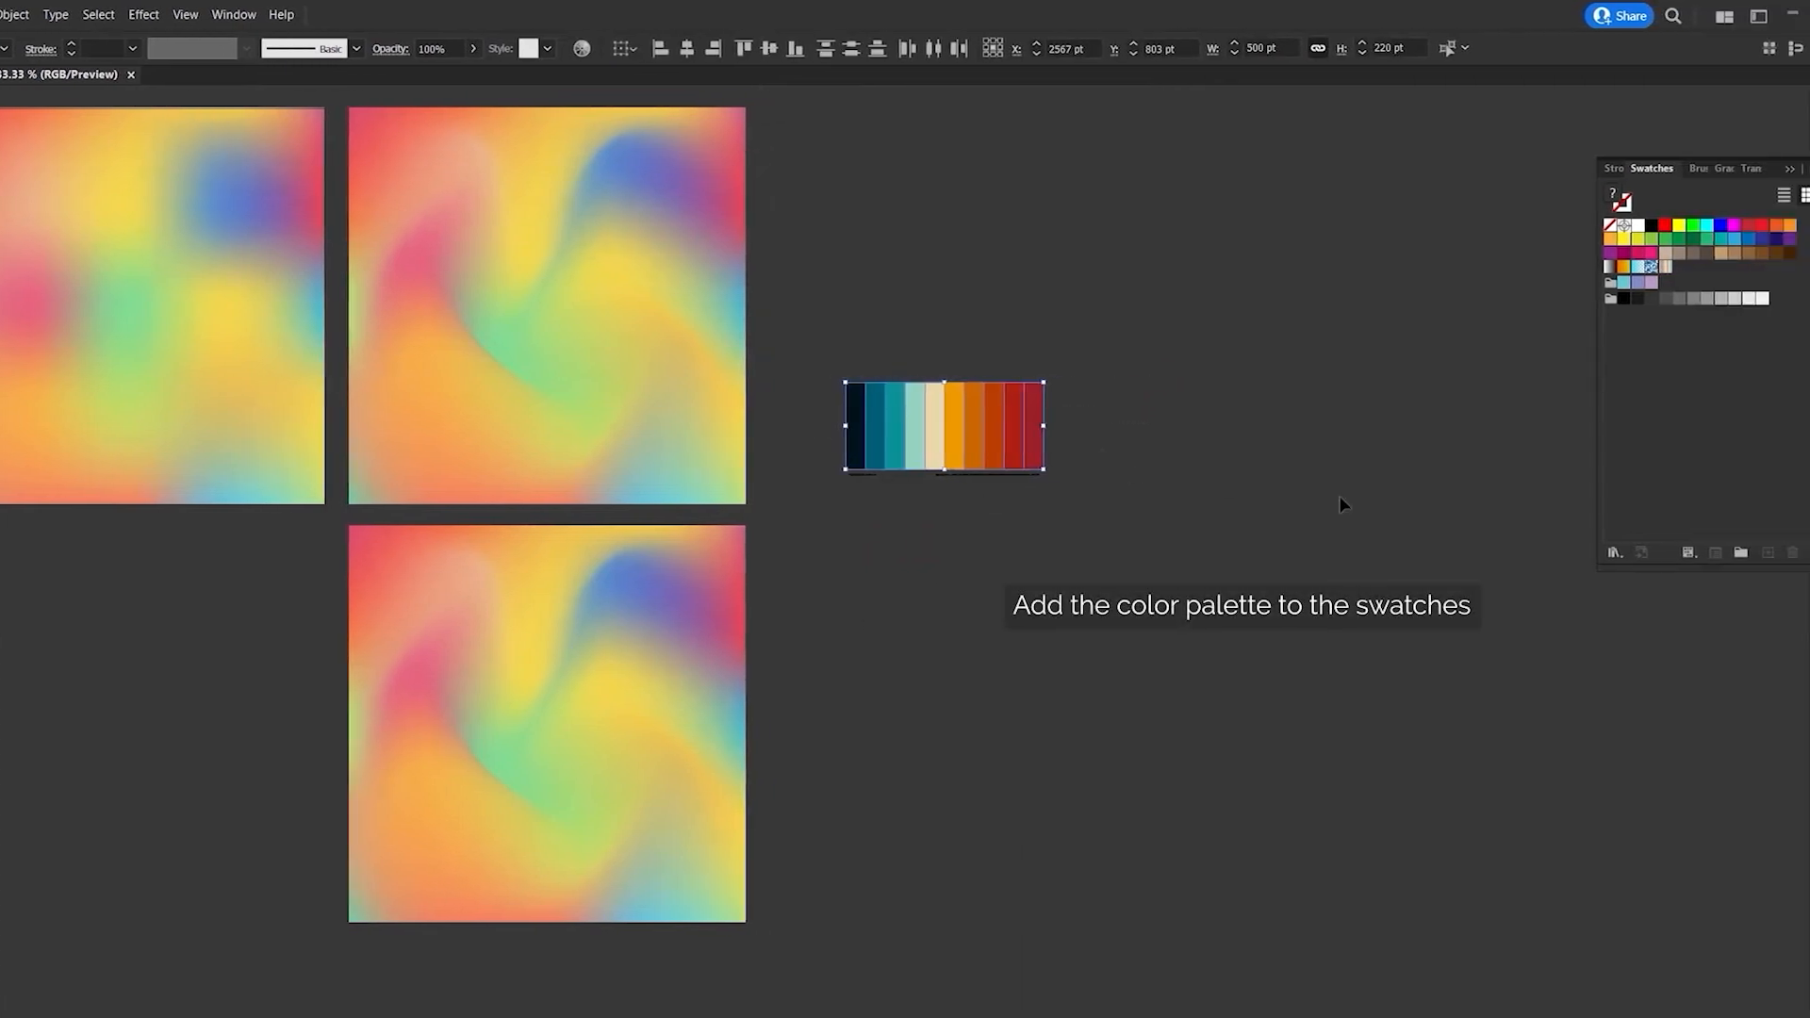
{"action": "left_click", "coordinate": [1689, 557]}
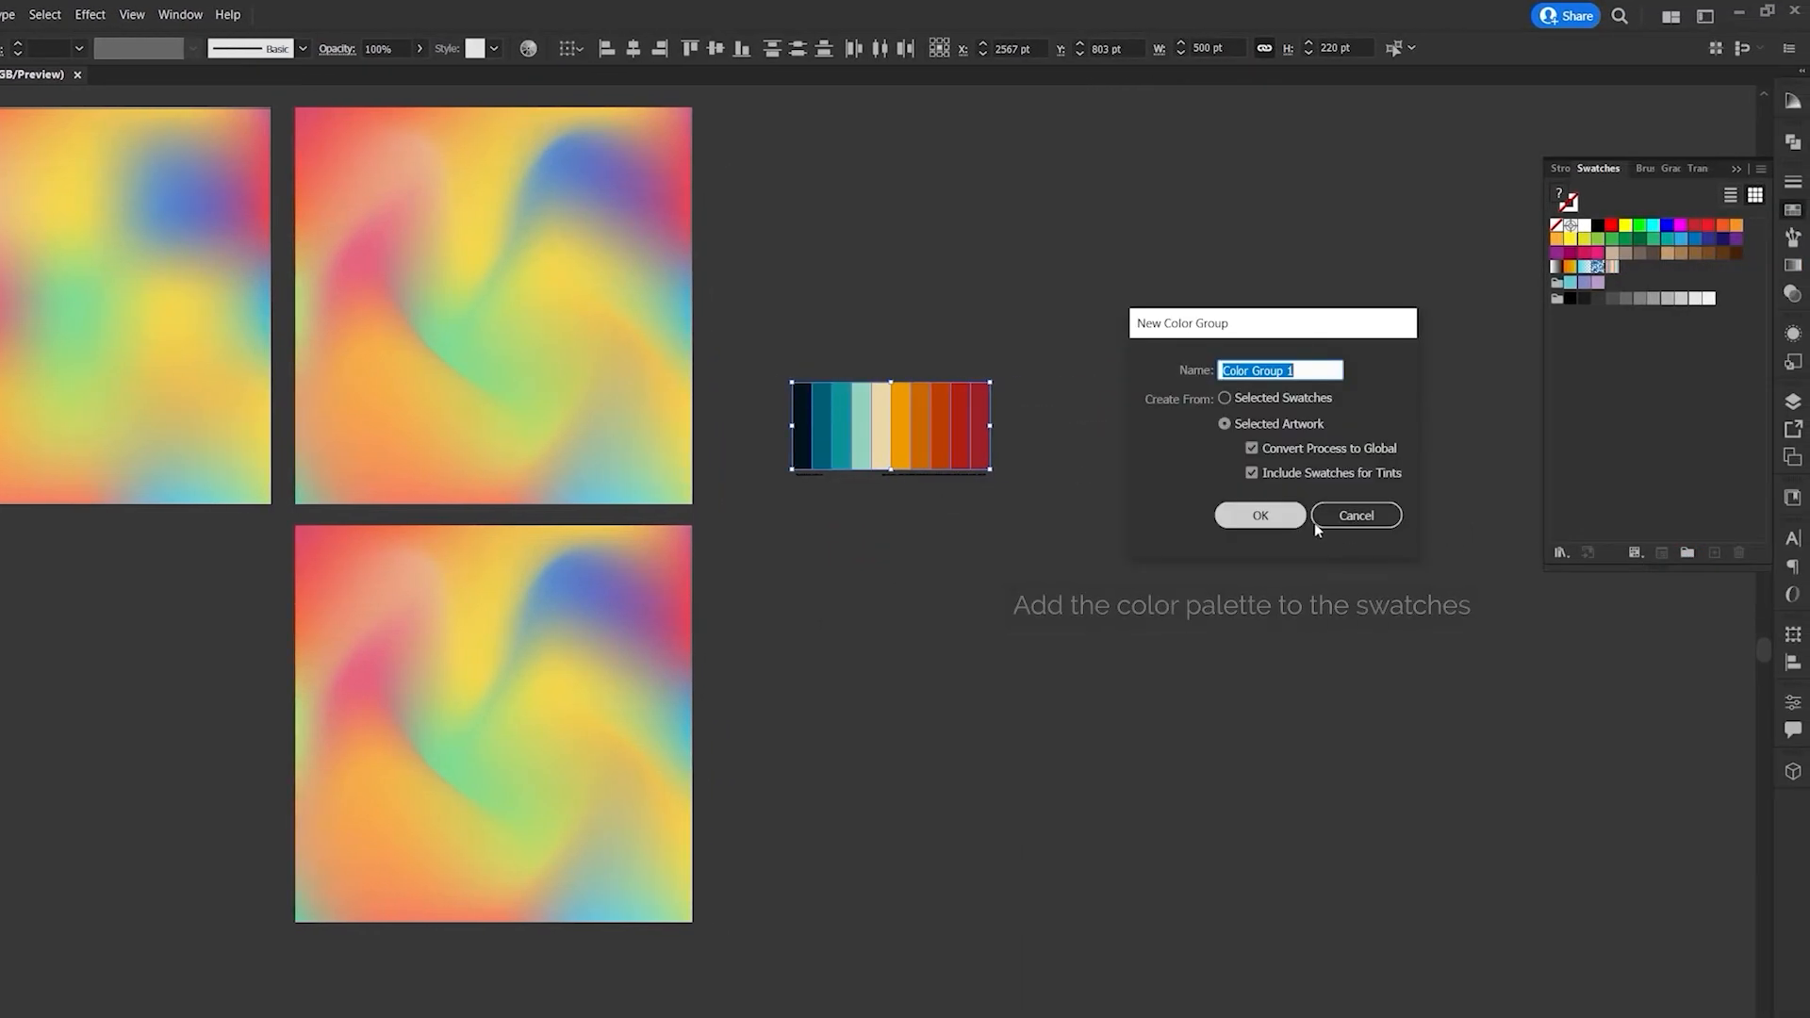
{"action": "left_click", "coordinate": [1269, 519]}
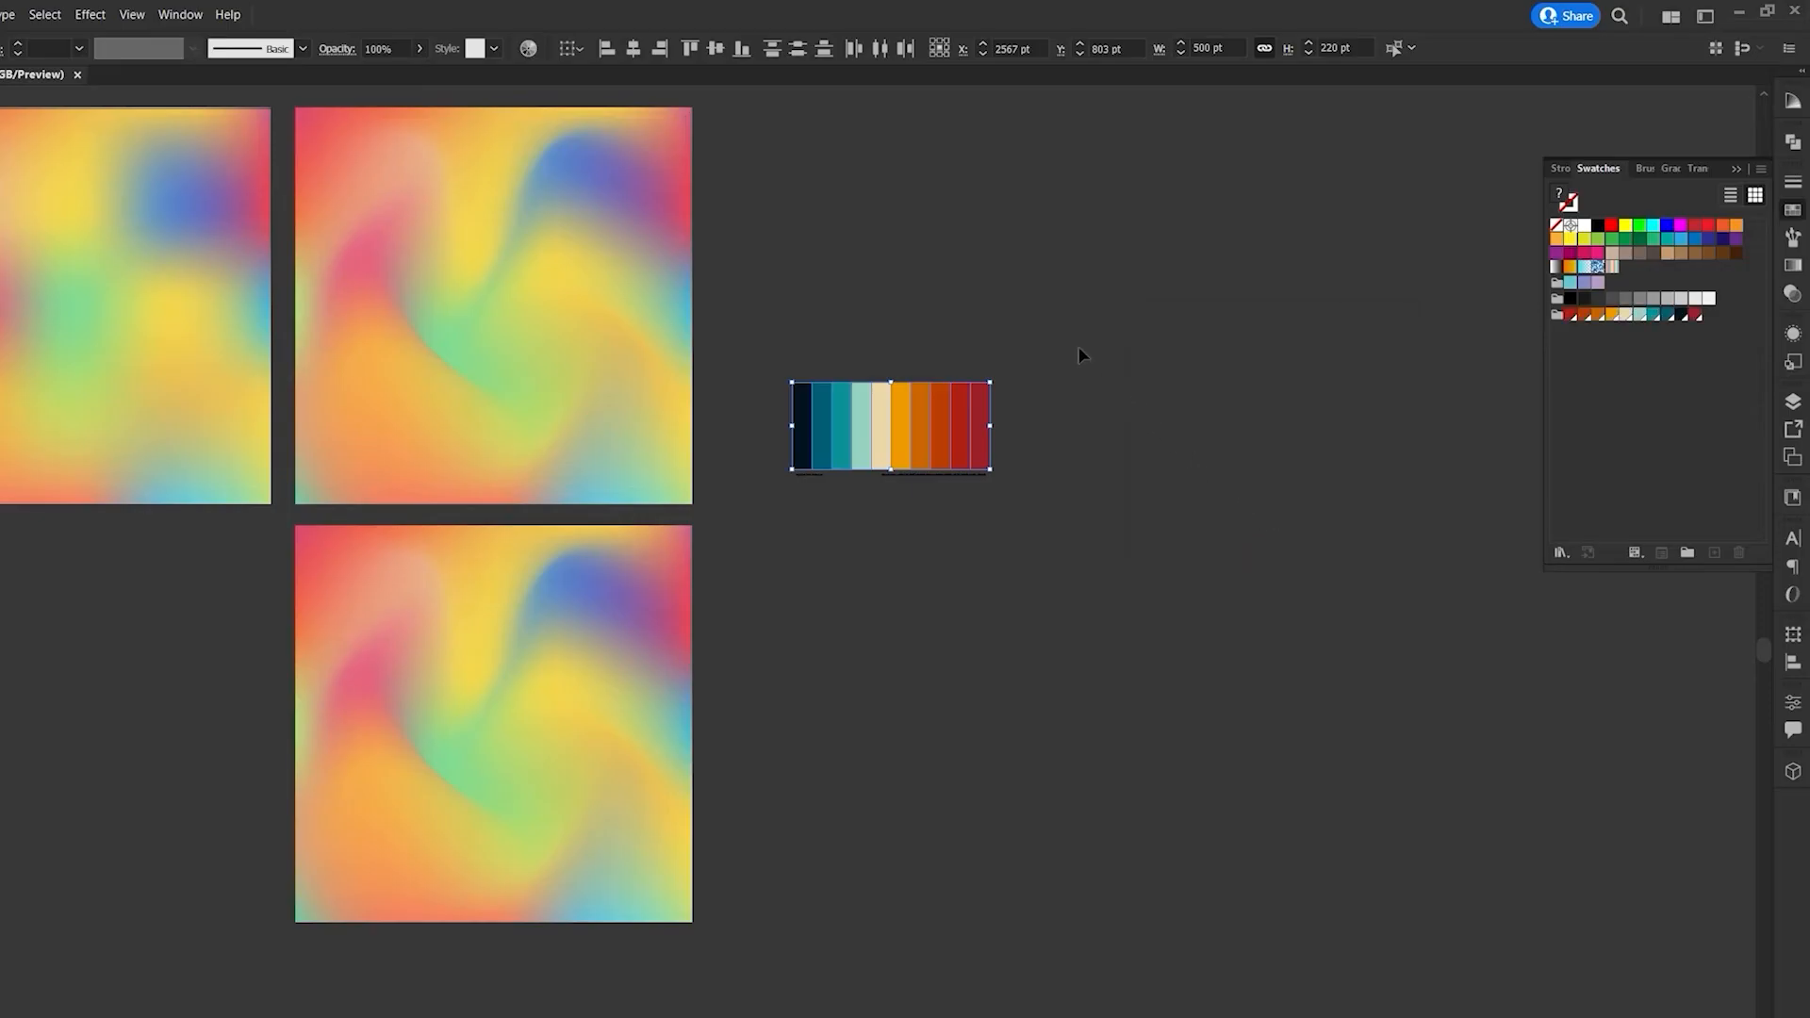
{"action": "left_click_drag", "start_coordinate": [1076, 345], "coordinate": [745, 513]}
{"action": "key", "text": "Delete"}
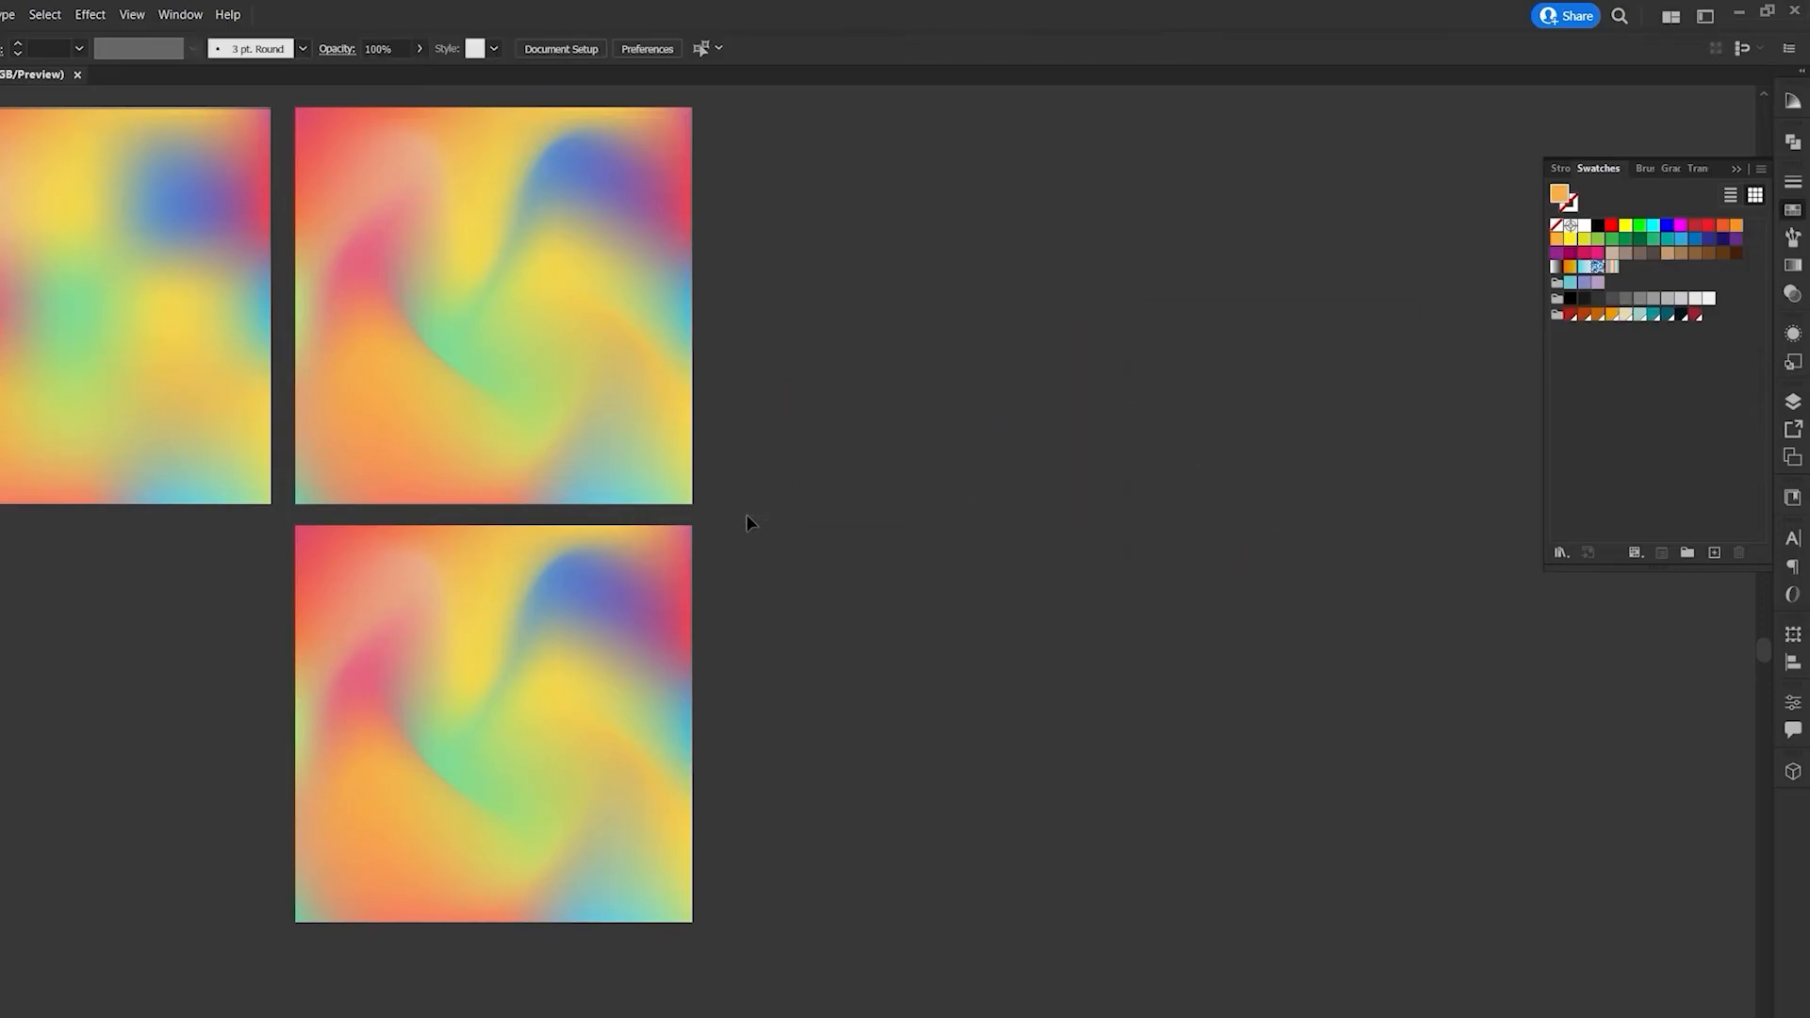
- Open Recolor Artwork for the lower distorted mesh, moving its dialog clear of the artwork
{"action": "left_click", "coordinate": [575, 655]}
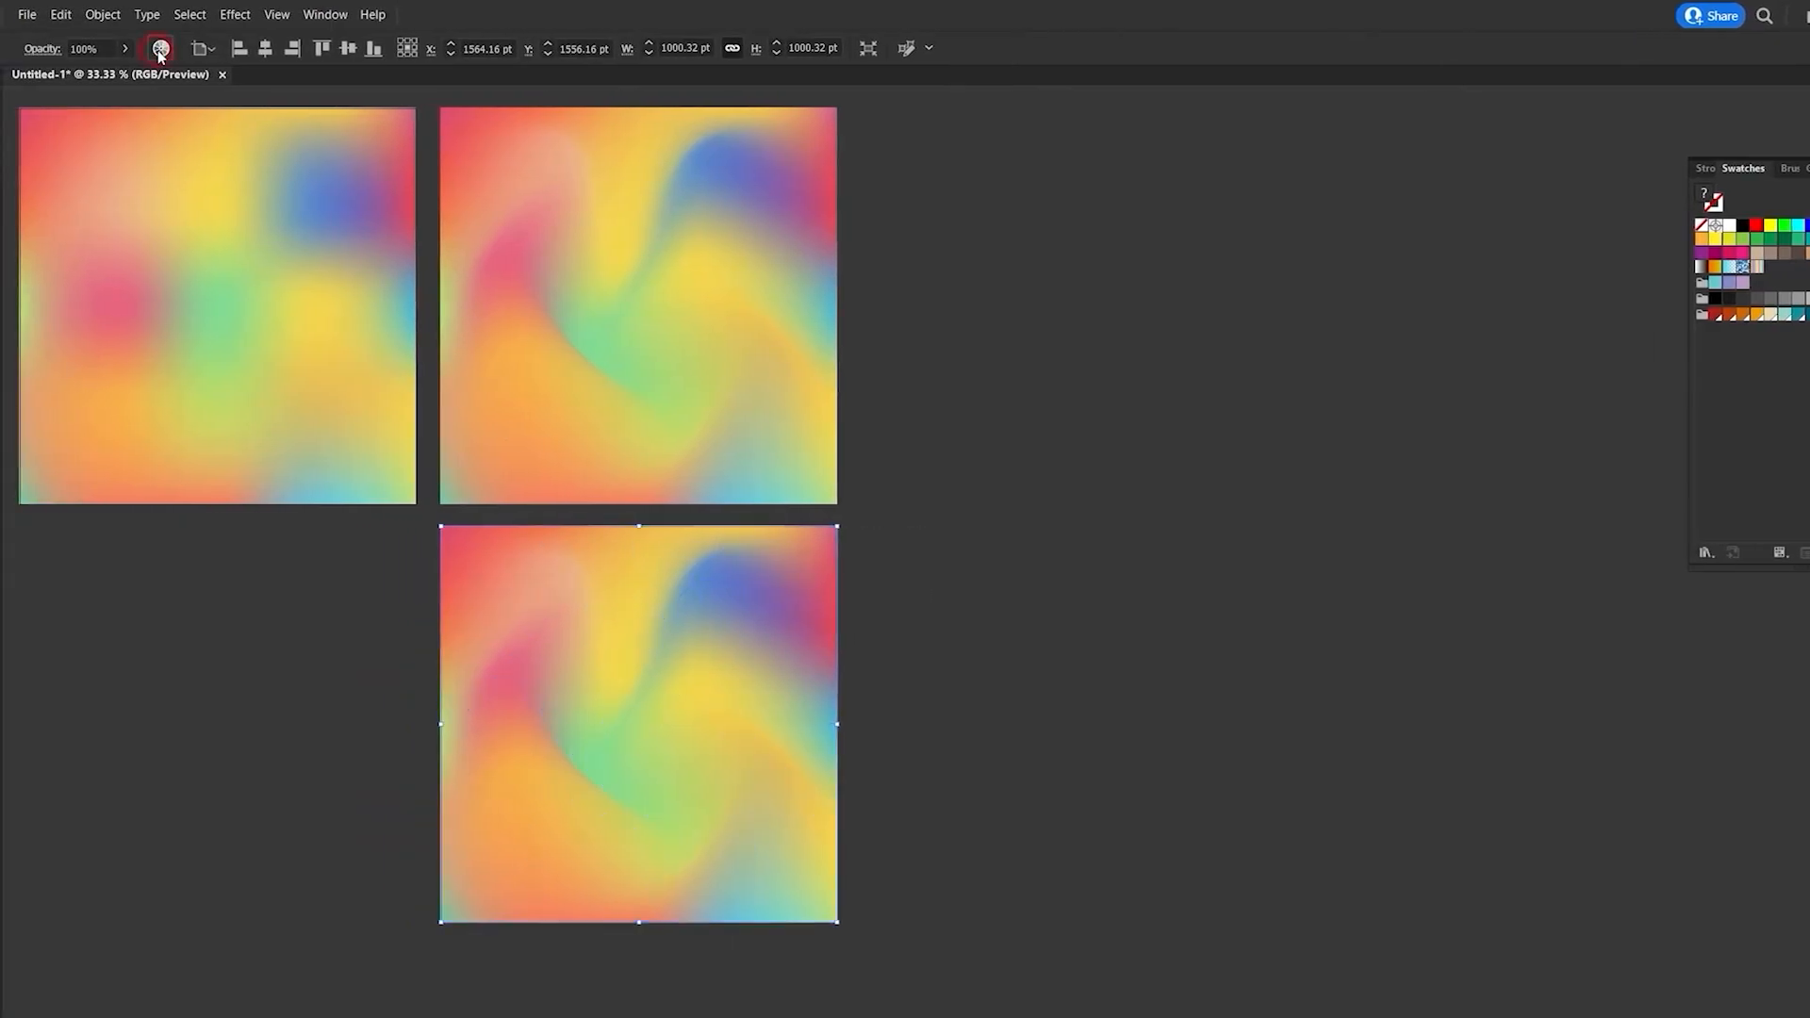
{"action": "left_click", "coordinate": [160, 49]}
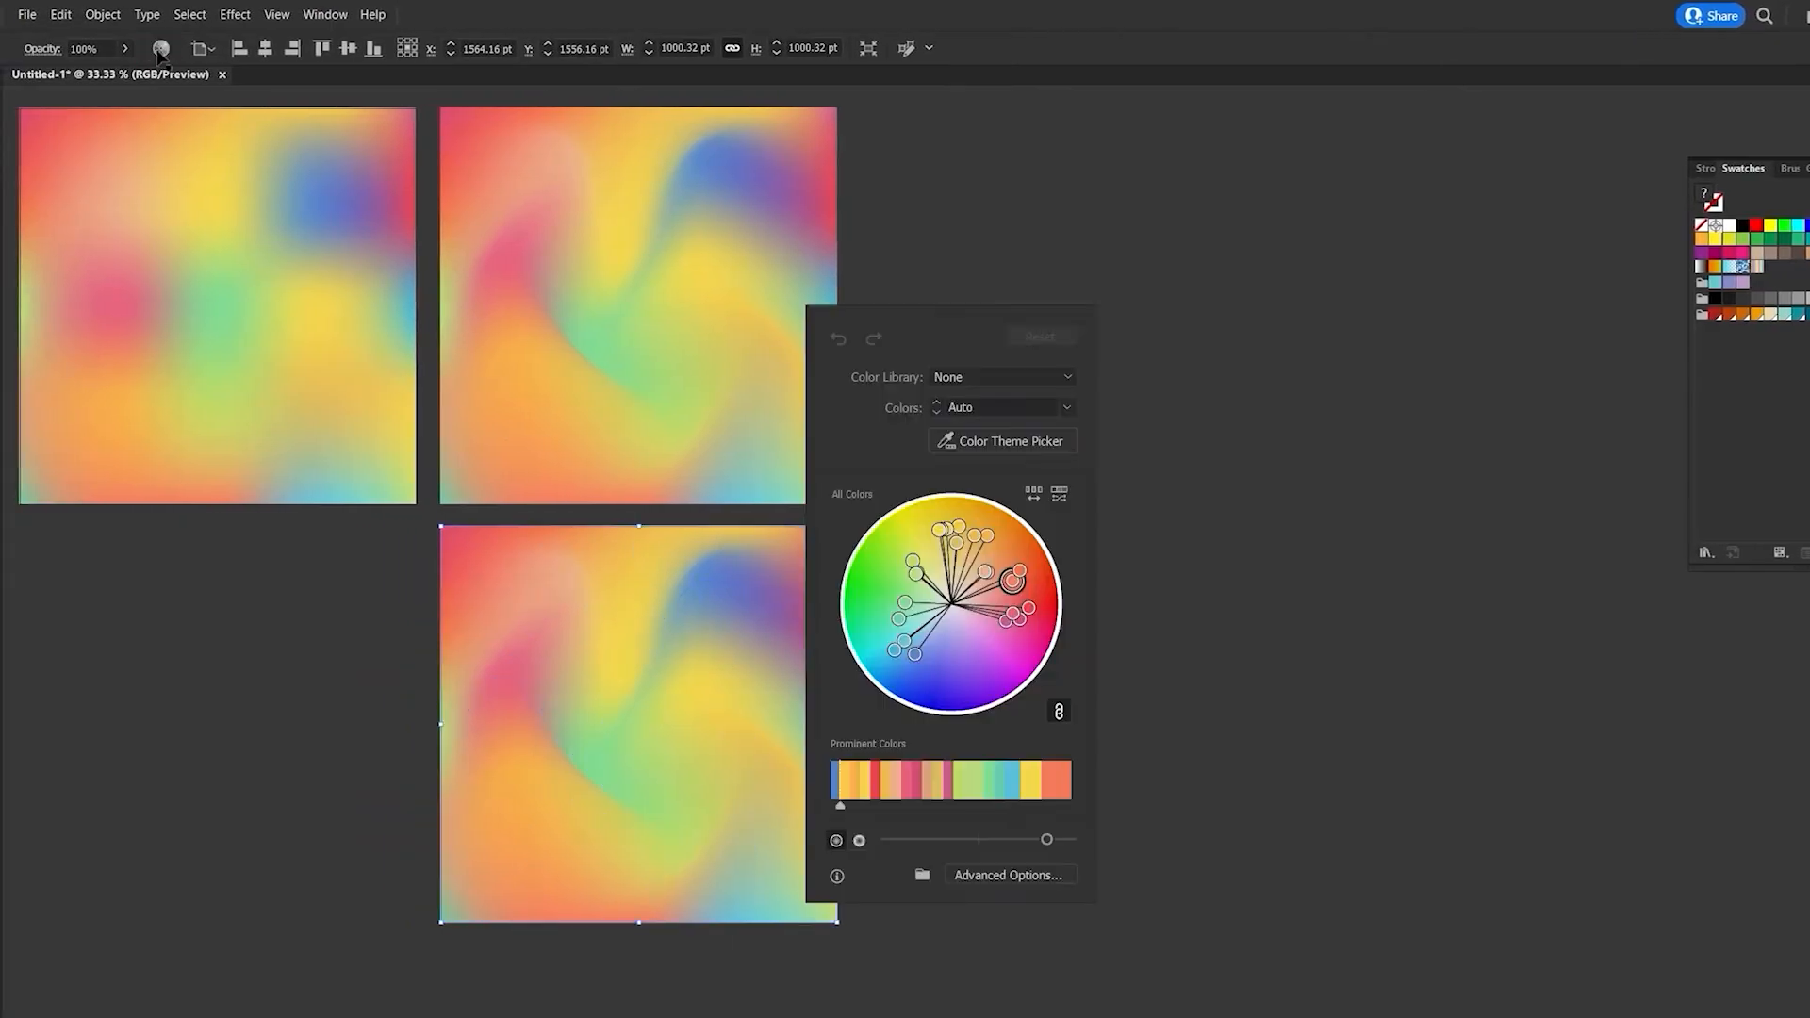
{"action": "left_click_drag", "start_coordinate": [953, 313], "coordinate": [1025, 318]}
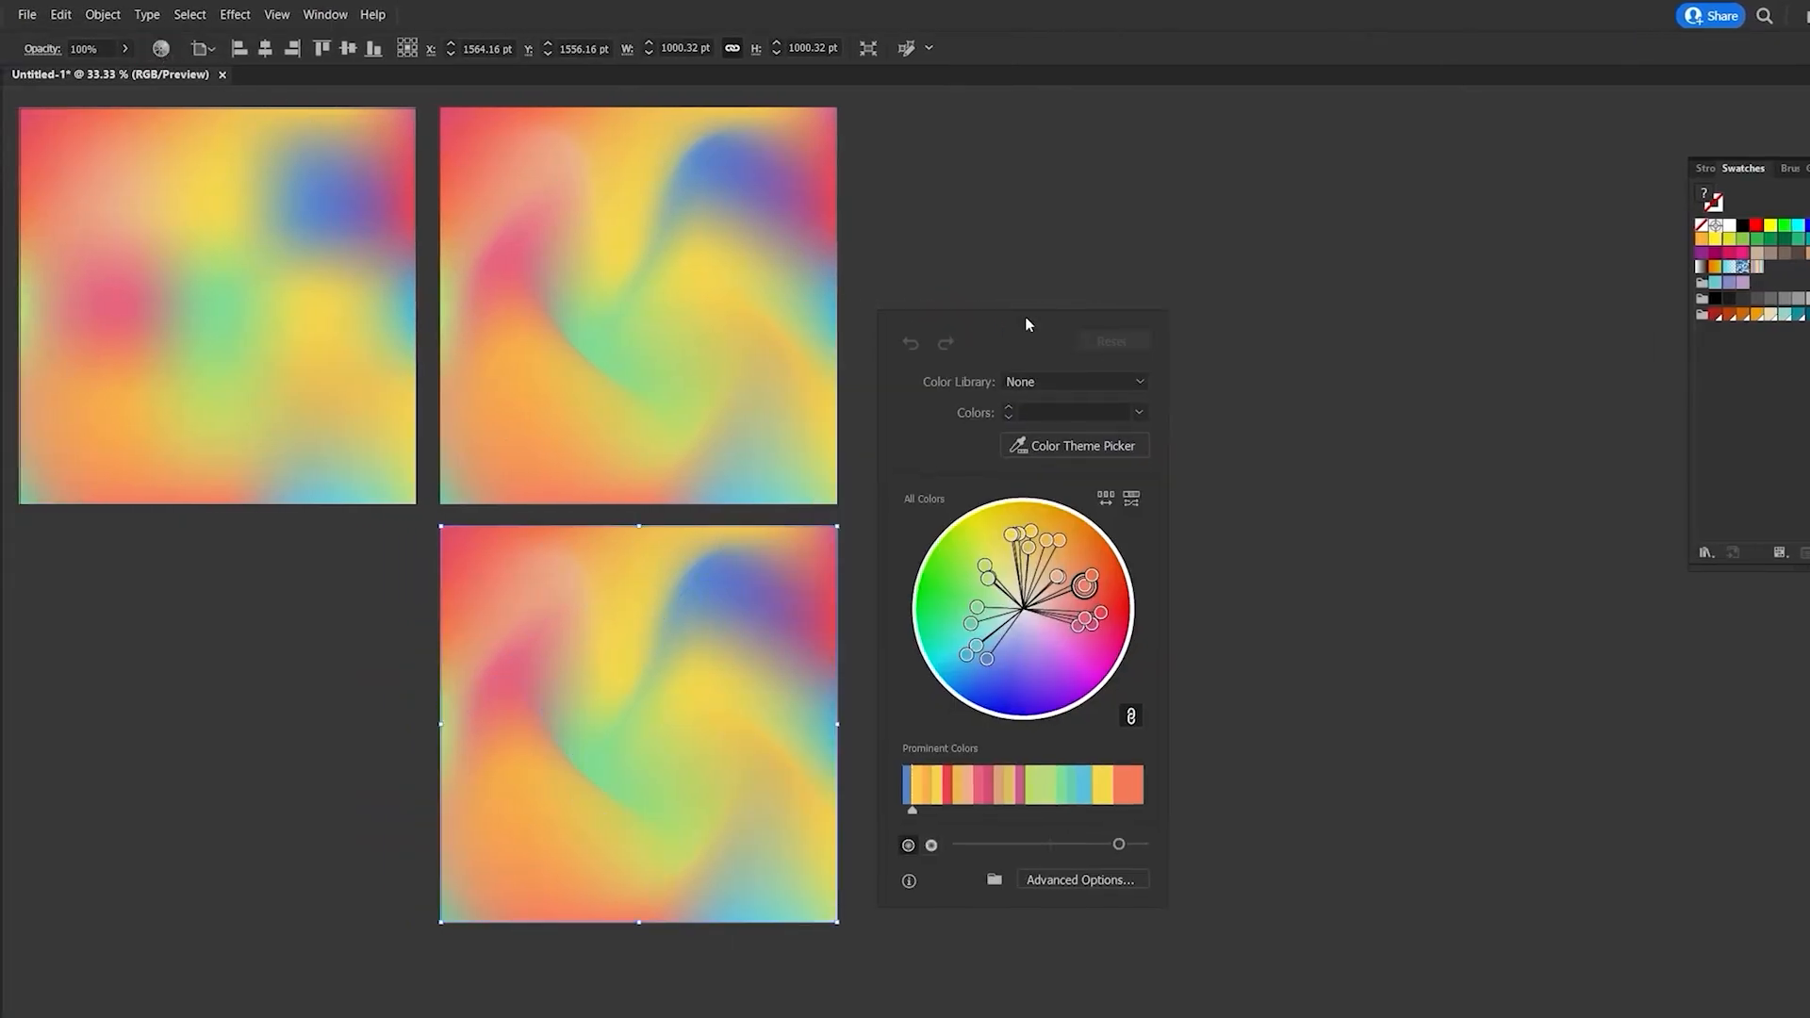
- Try the Pop Art and Renaissance color libraries from Art History on the lower mesh
{"action": "left_click", "coordinate": [1142, 385]}
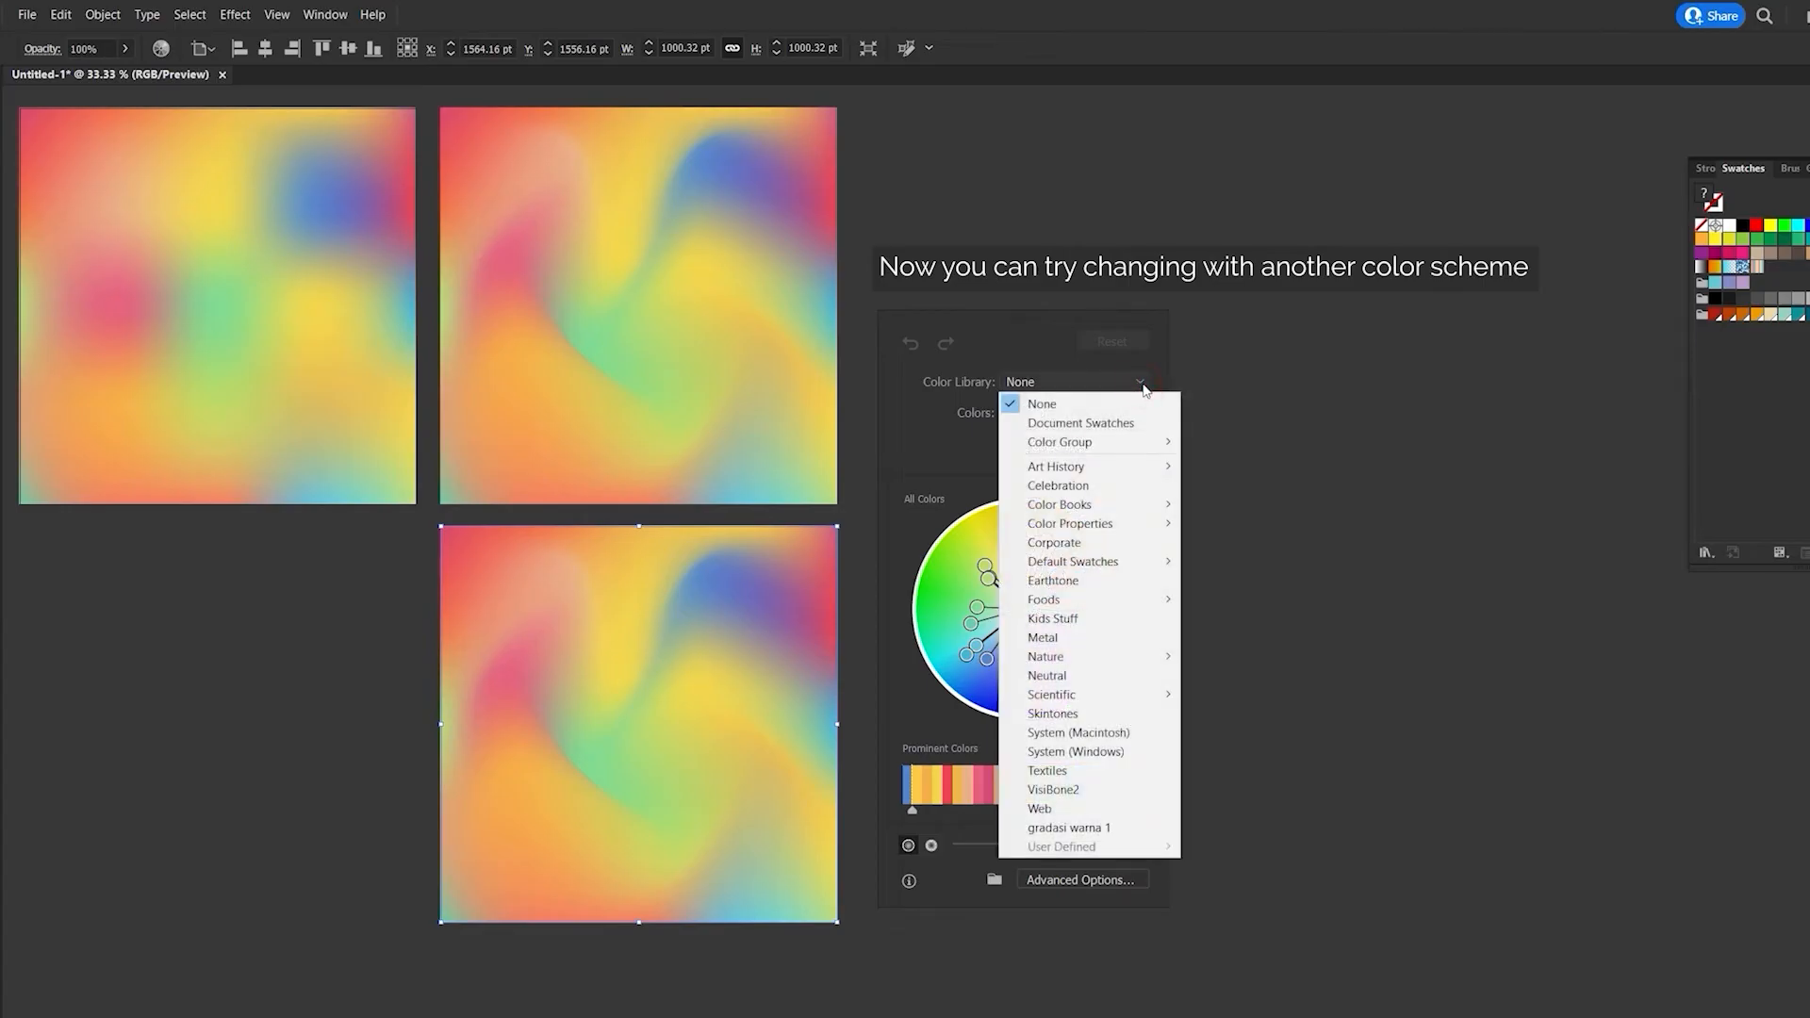
{"action": "left_click", "coordinate": [1159, 466]}
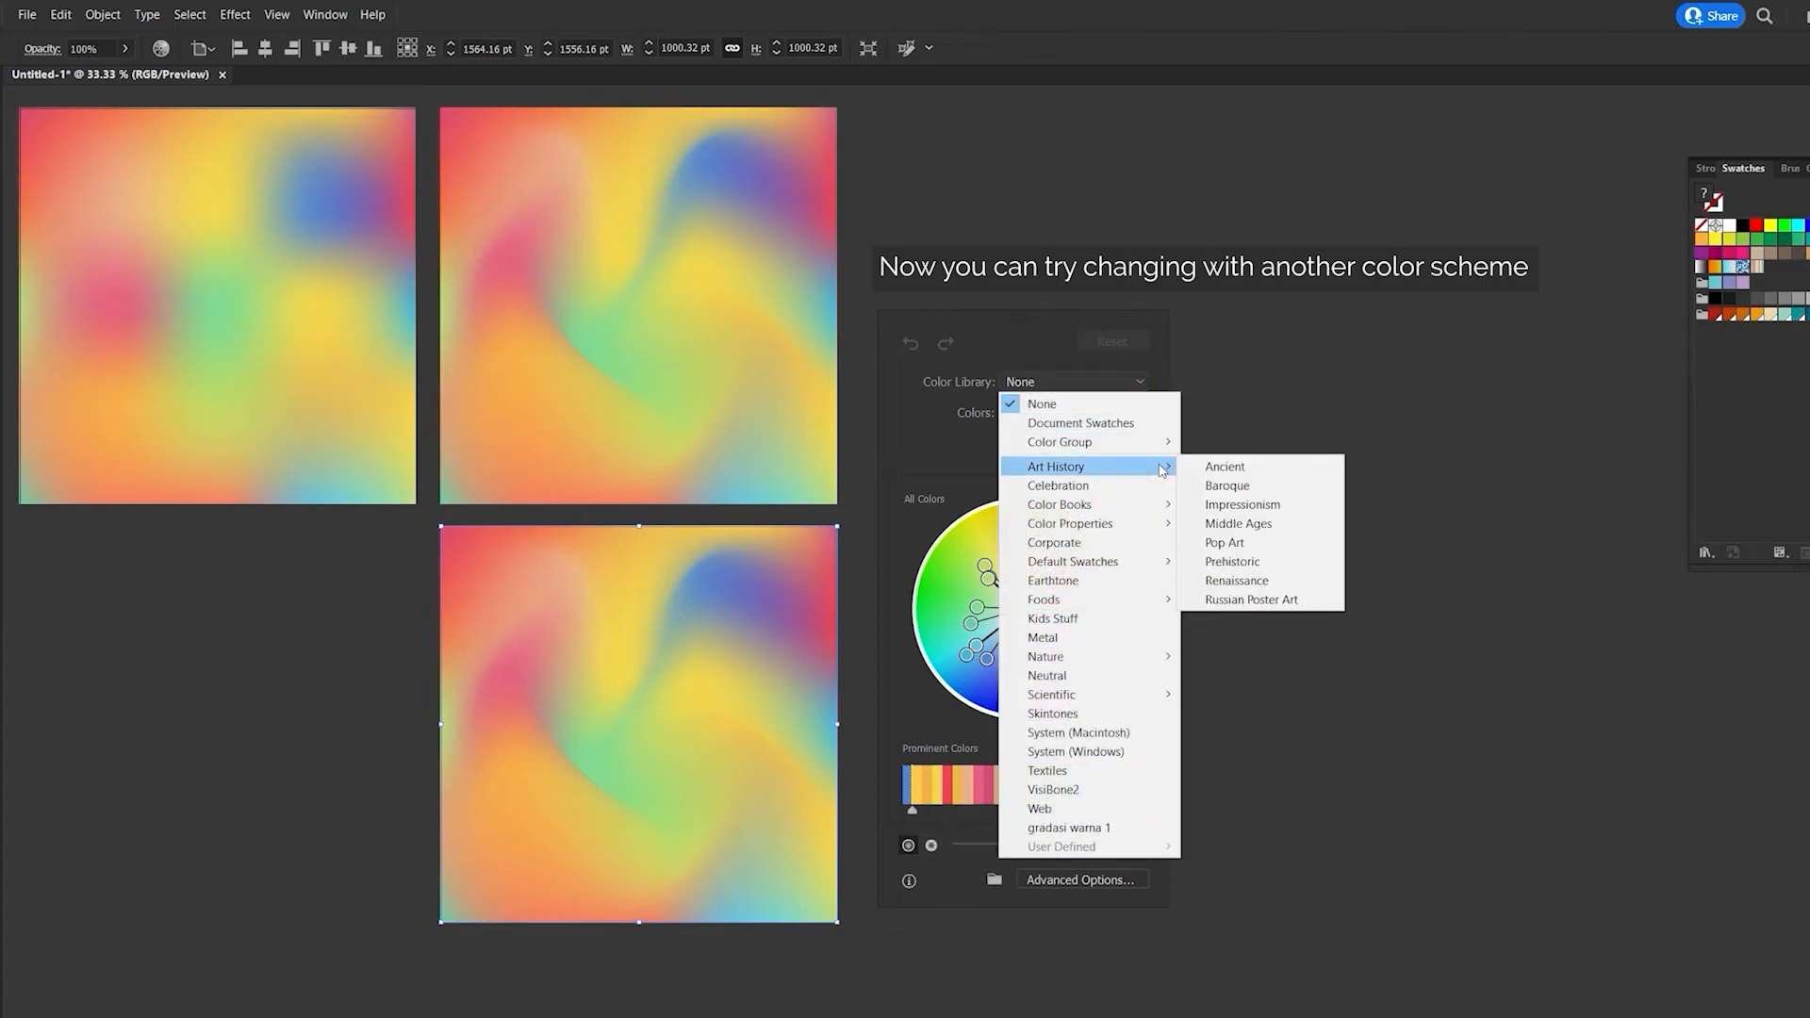
{"action": "left_click", "coordinate": [1235, 544]}
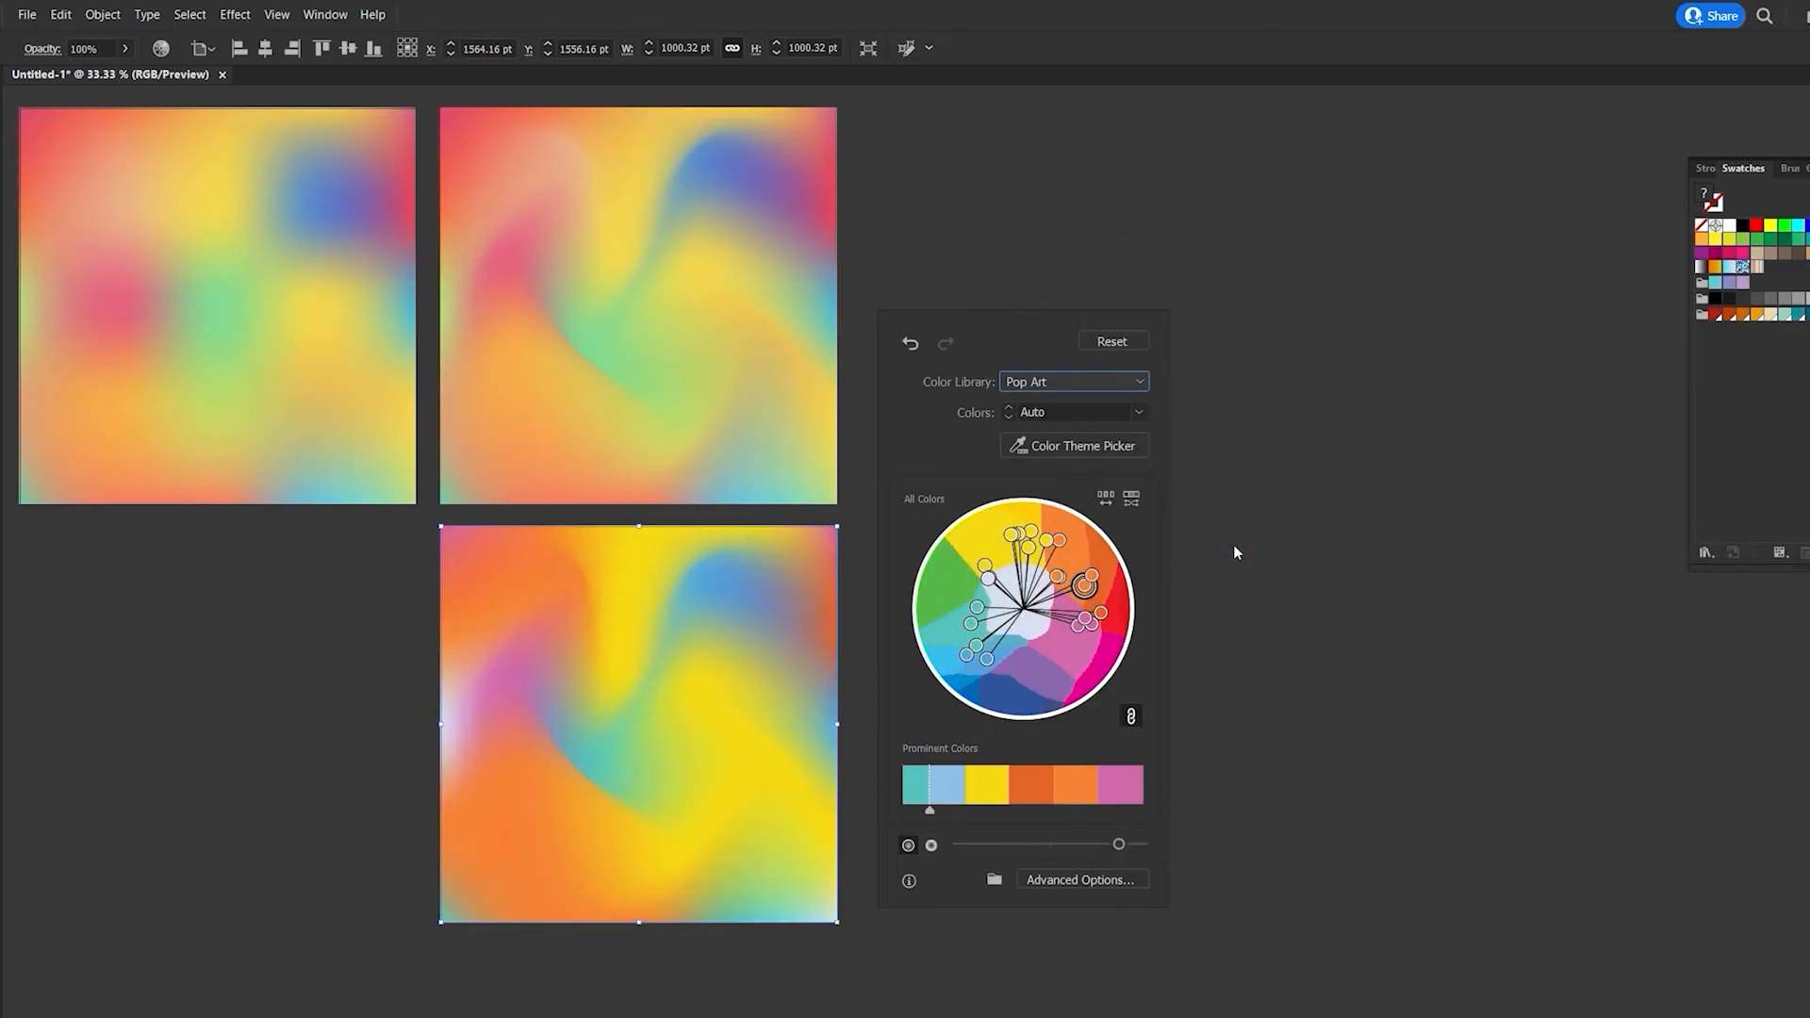
{"action": "left_click", "coordinate": [1142, 385]}
{"action": "mouse_move", "coordinate": [1163, 466]}
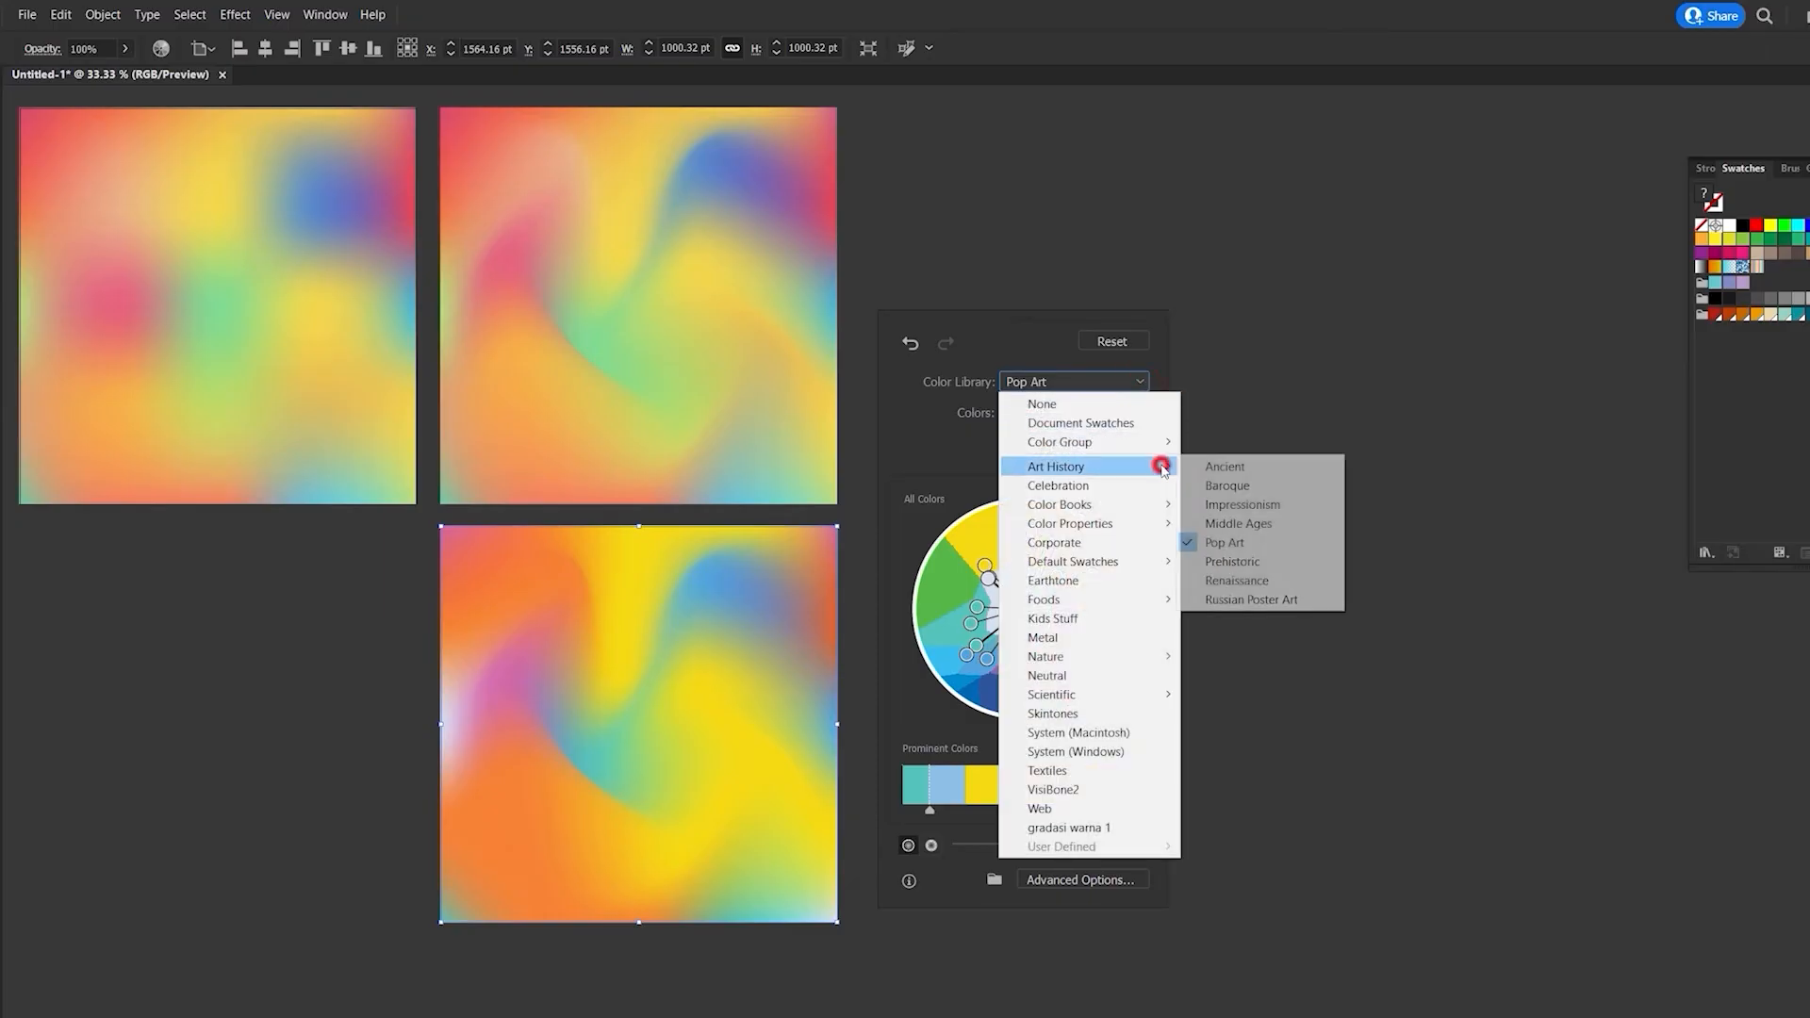
{"action": "left_click", "coordinate": [1250, 581]}
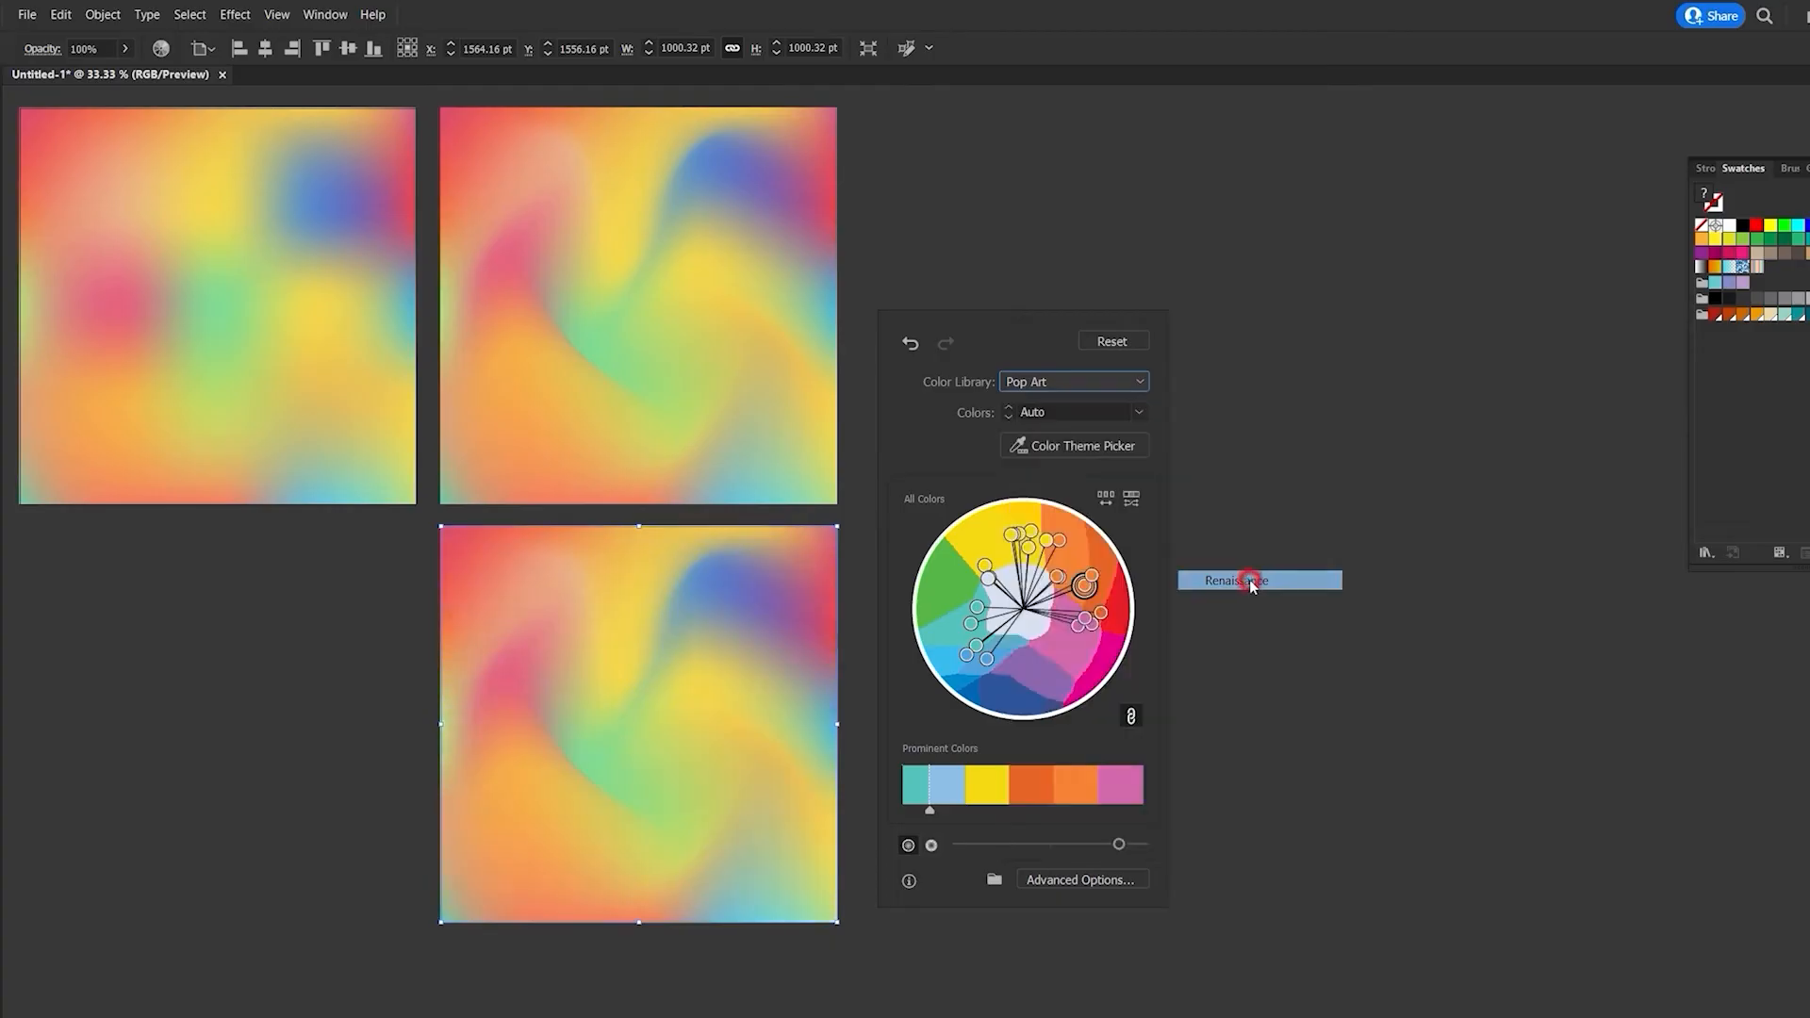
- Recolor the lower mesh with the Color Group 1 library, randomize its color order repeatedly, and close the recoloring
{"action": "left_click", "coordinate": [1142, 383]}
{"action": "mouse_move", "coordinate": [1169, 447]}
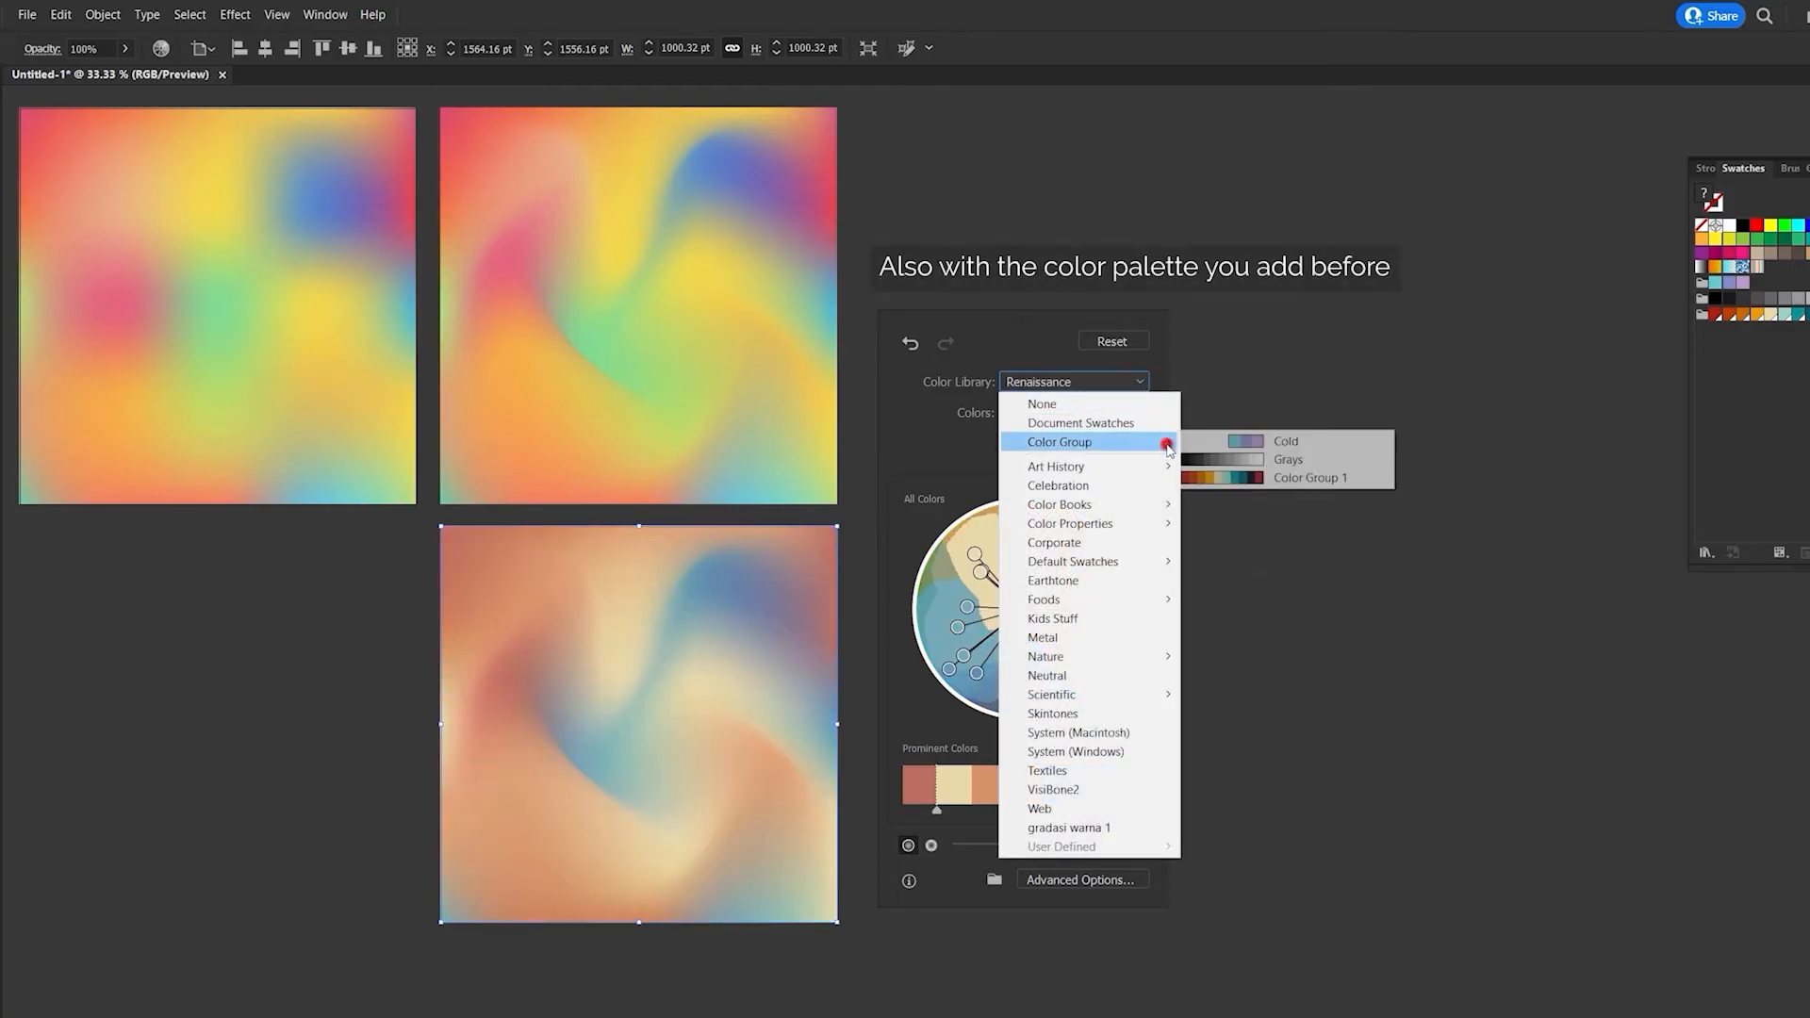
{"action": "left_click", "coordinate": [1246, 478]}
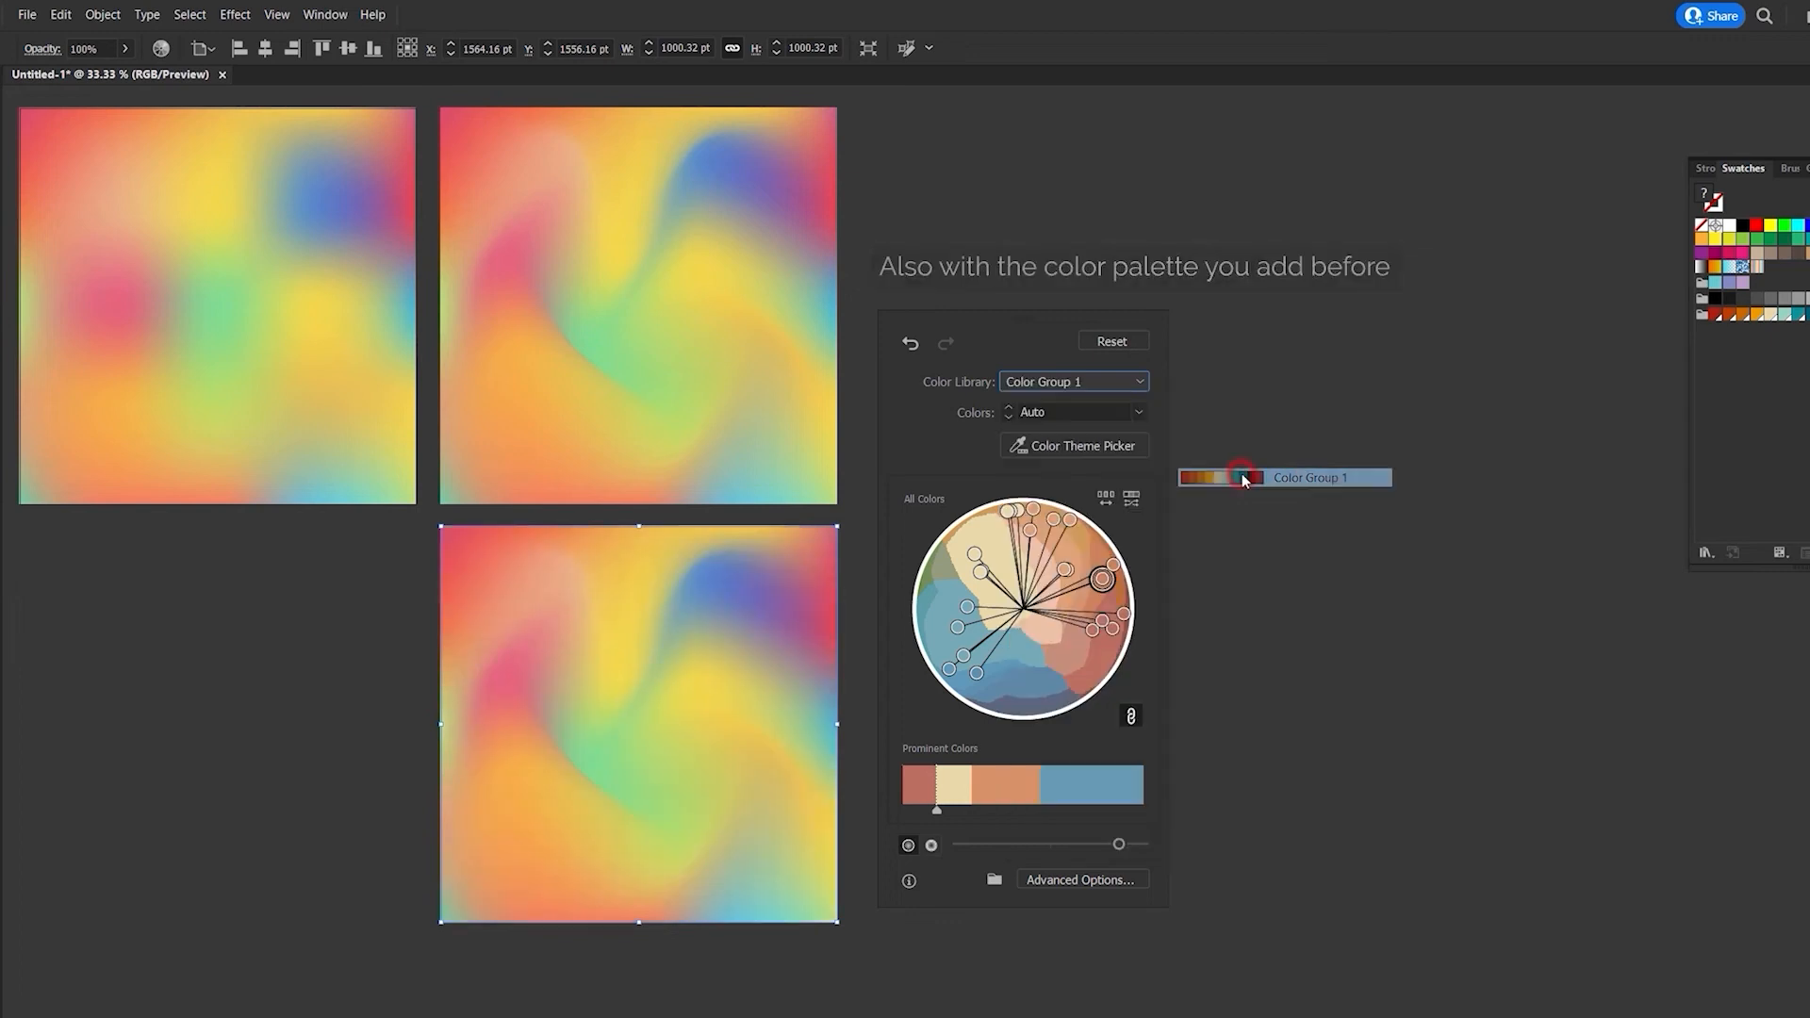
{"action": "left_click", "coordinate": [1106, 500]}
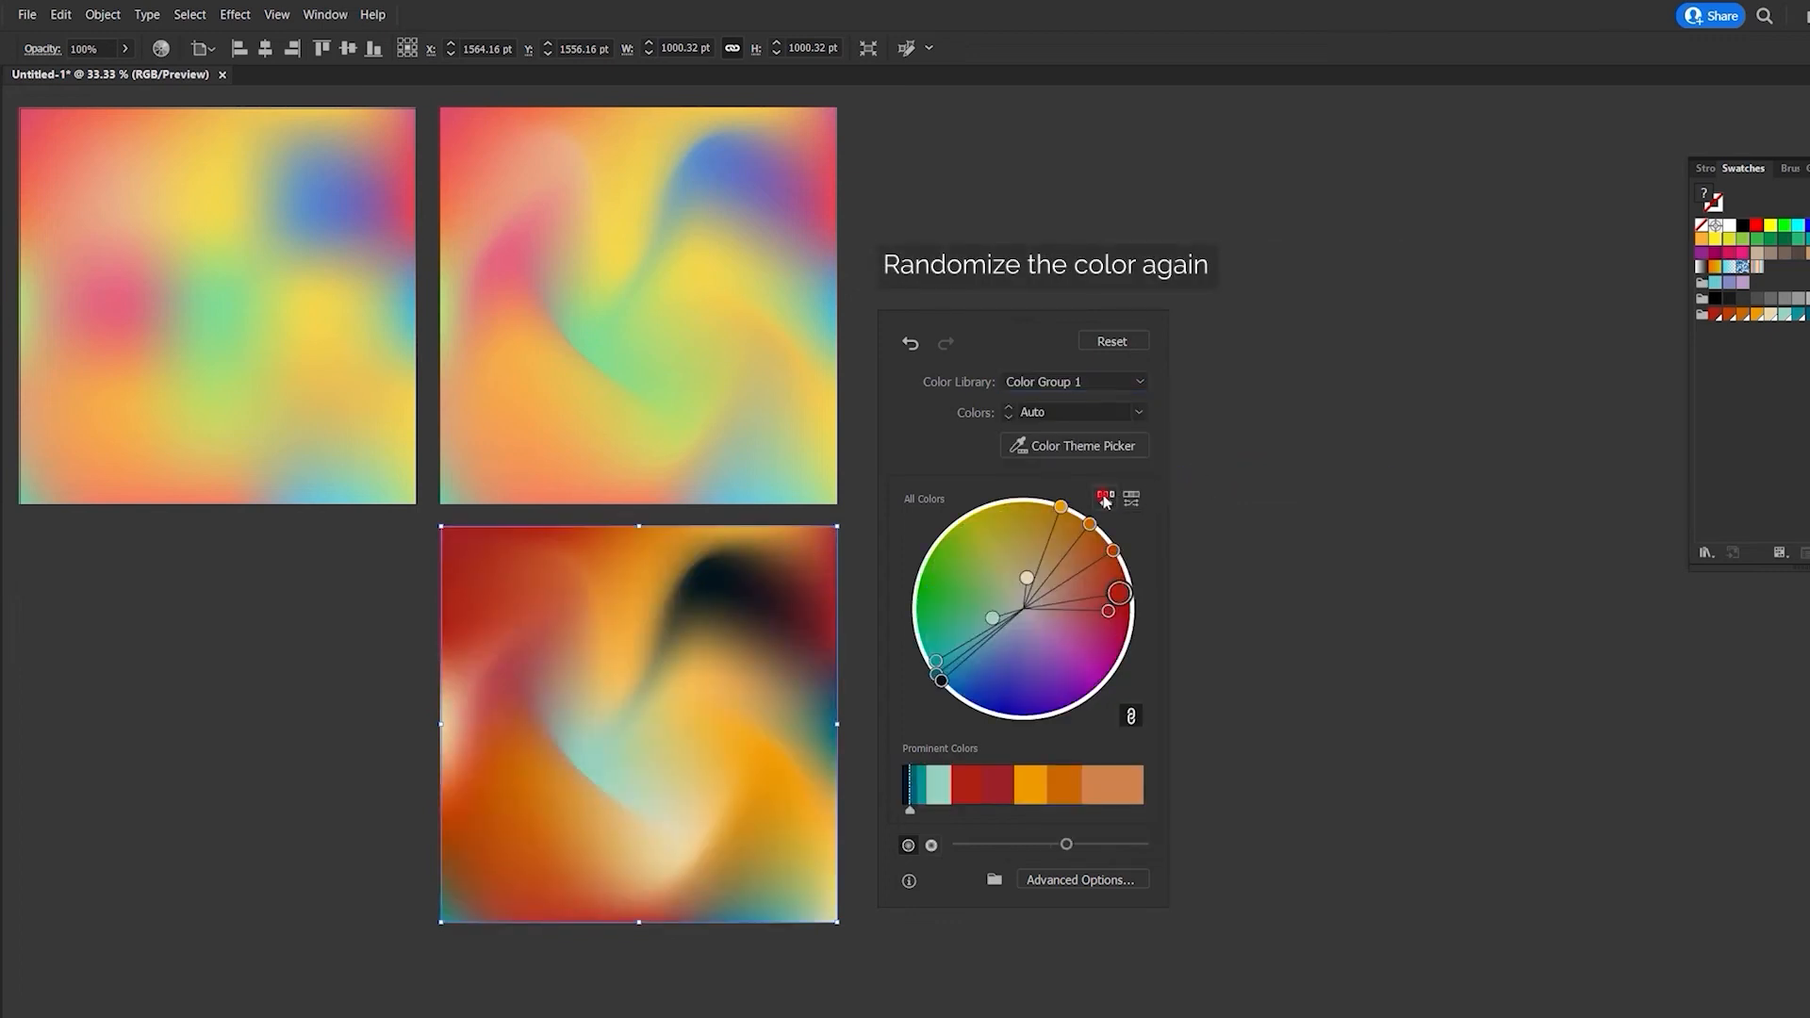
{"action": "left_click", "coordinate": [1106, 500]}
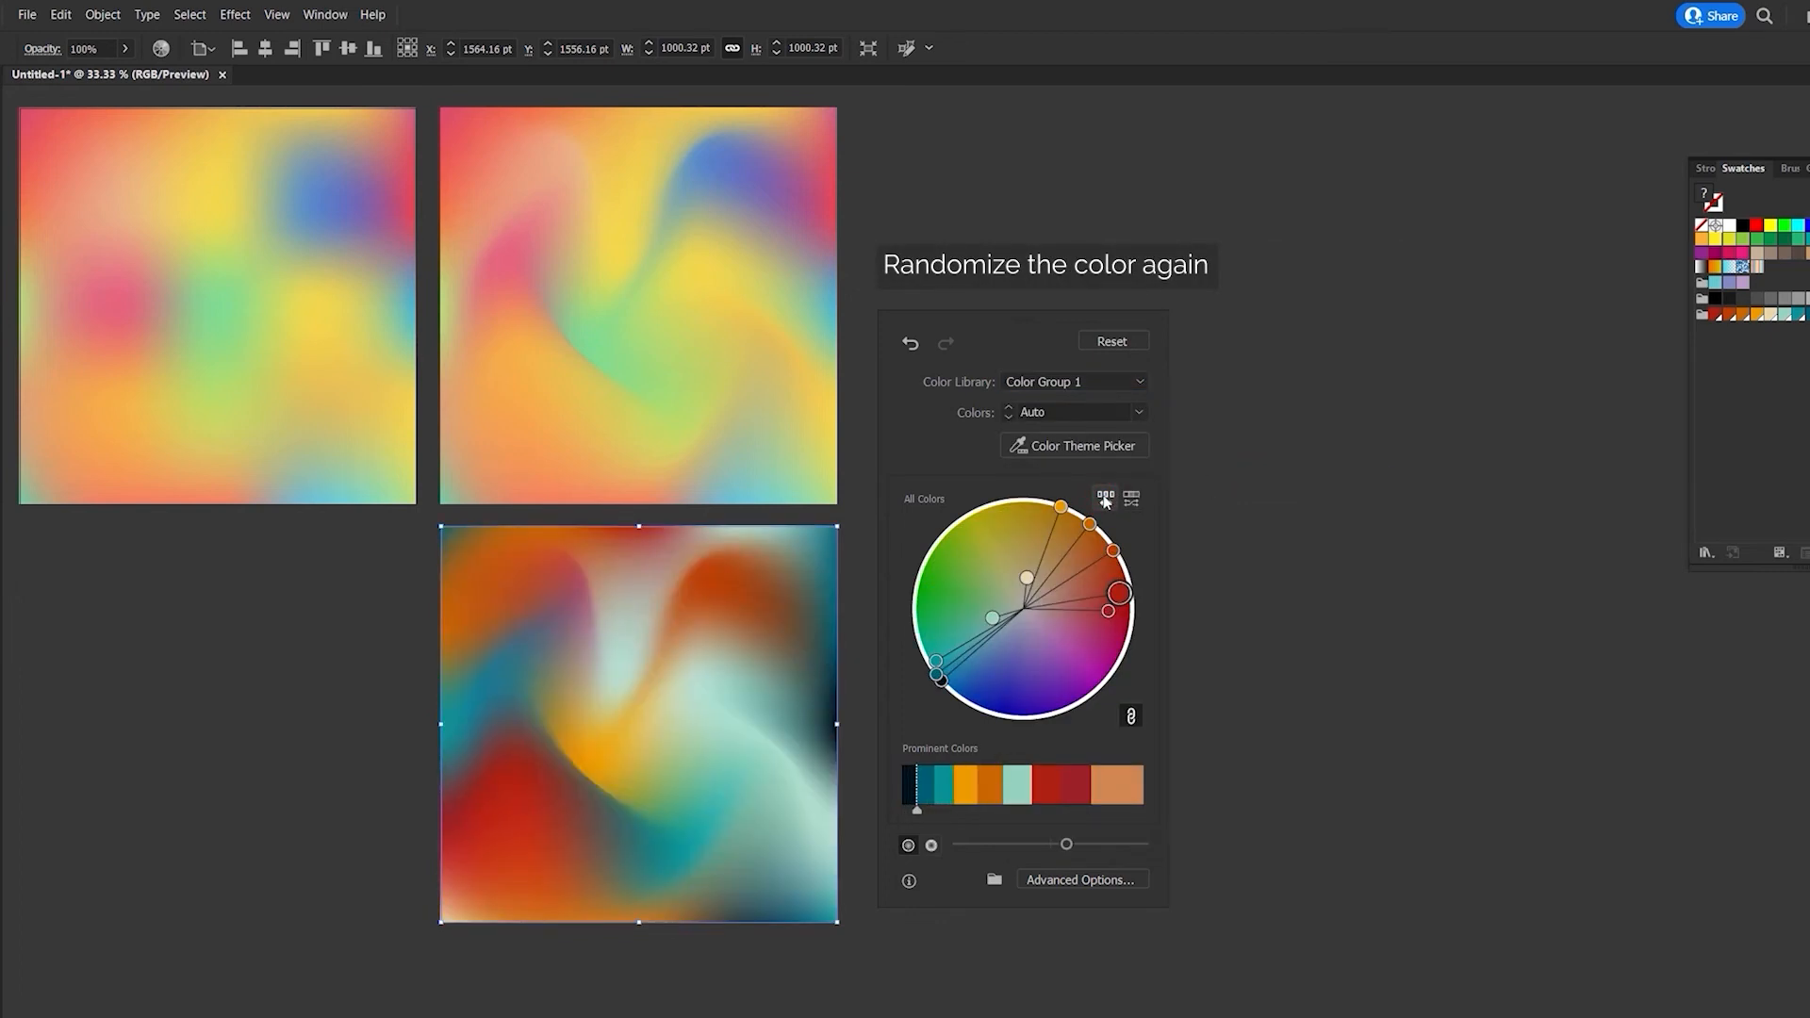
{"action": "left_click", "coordinate": [1212, 479]}
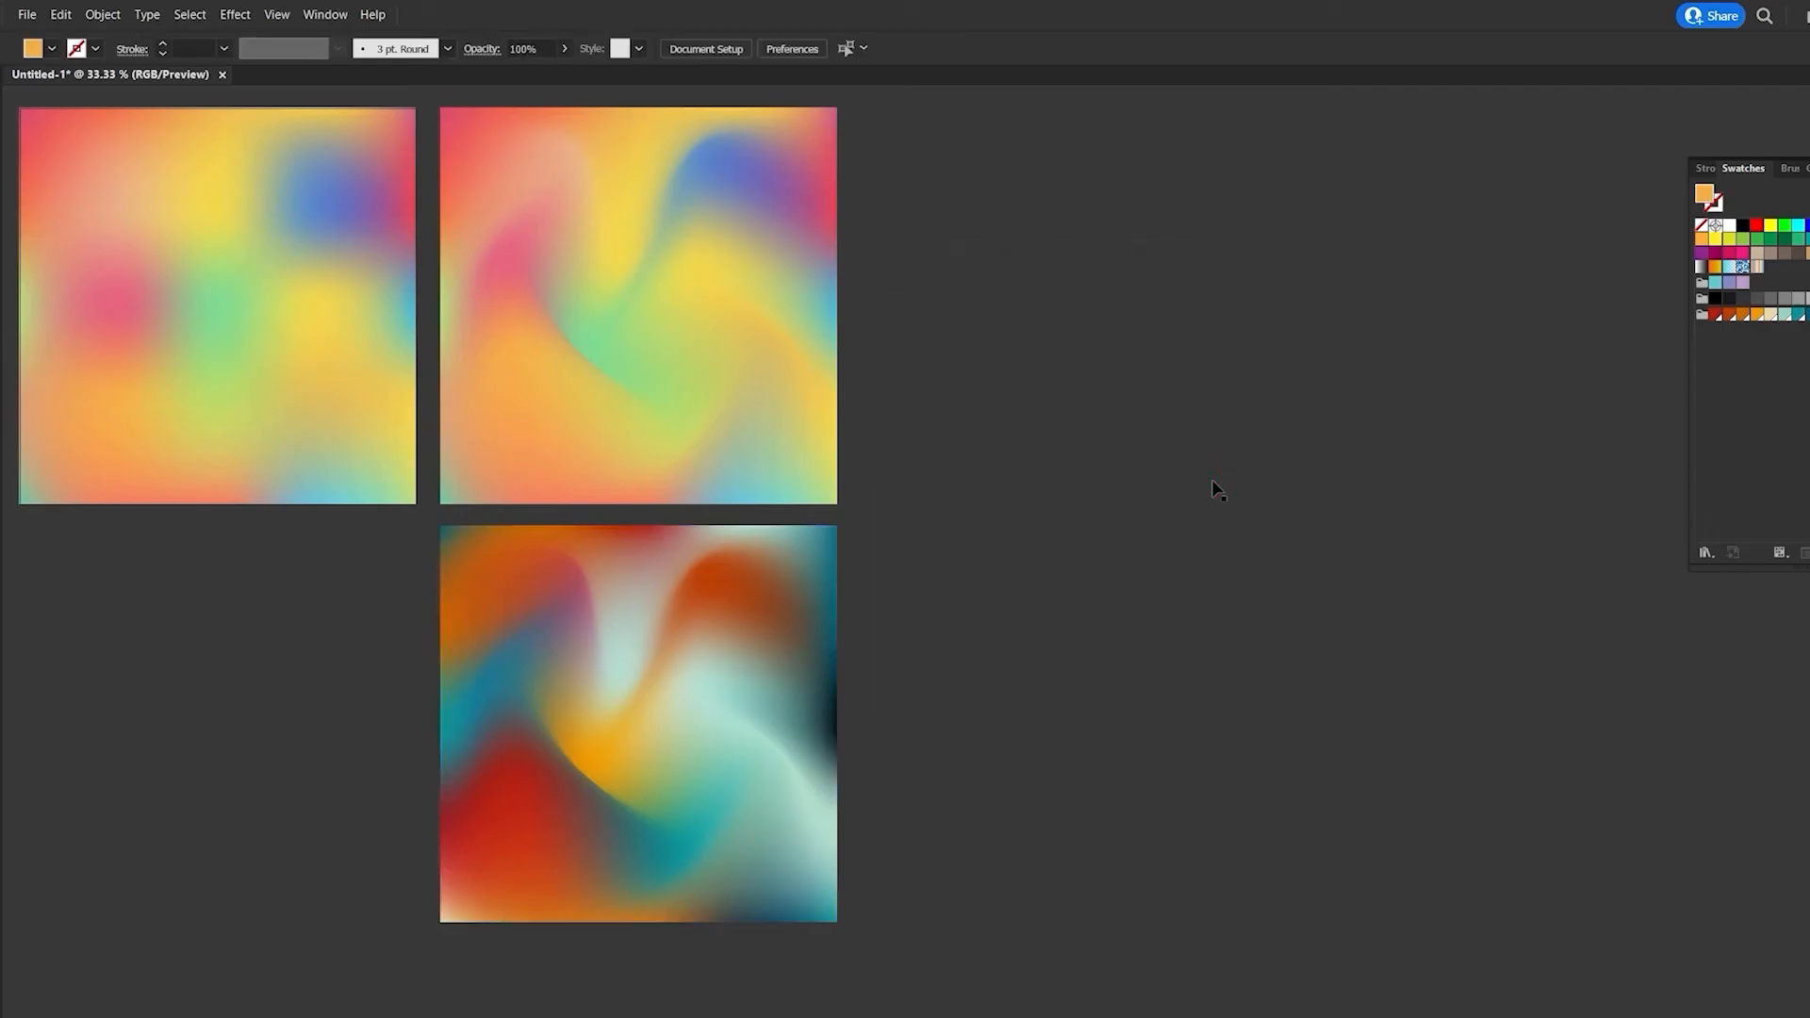
- Shift the orange mesh point near the center of the recolored mesh slightly up and to the right with Direct Selection
{"action": "left_click", "coordinate": [51, 109]}
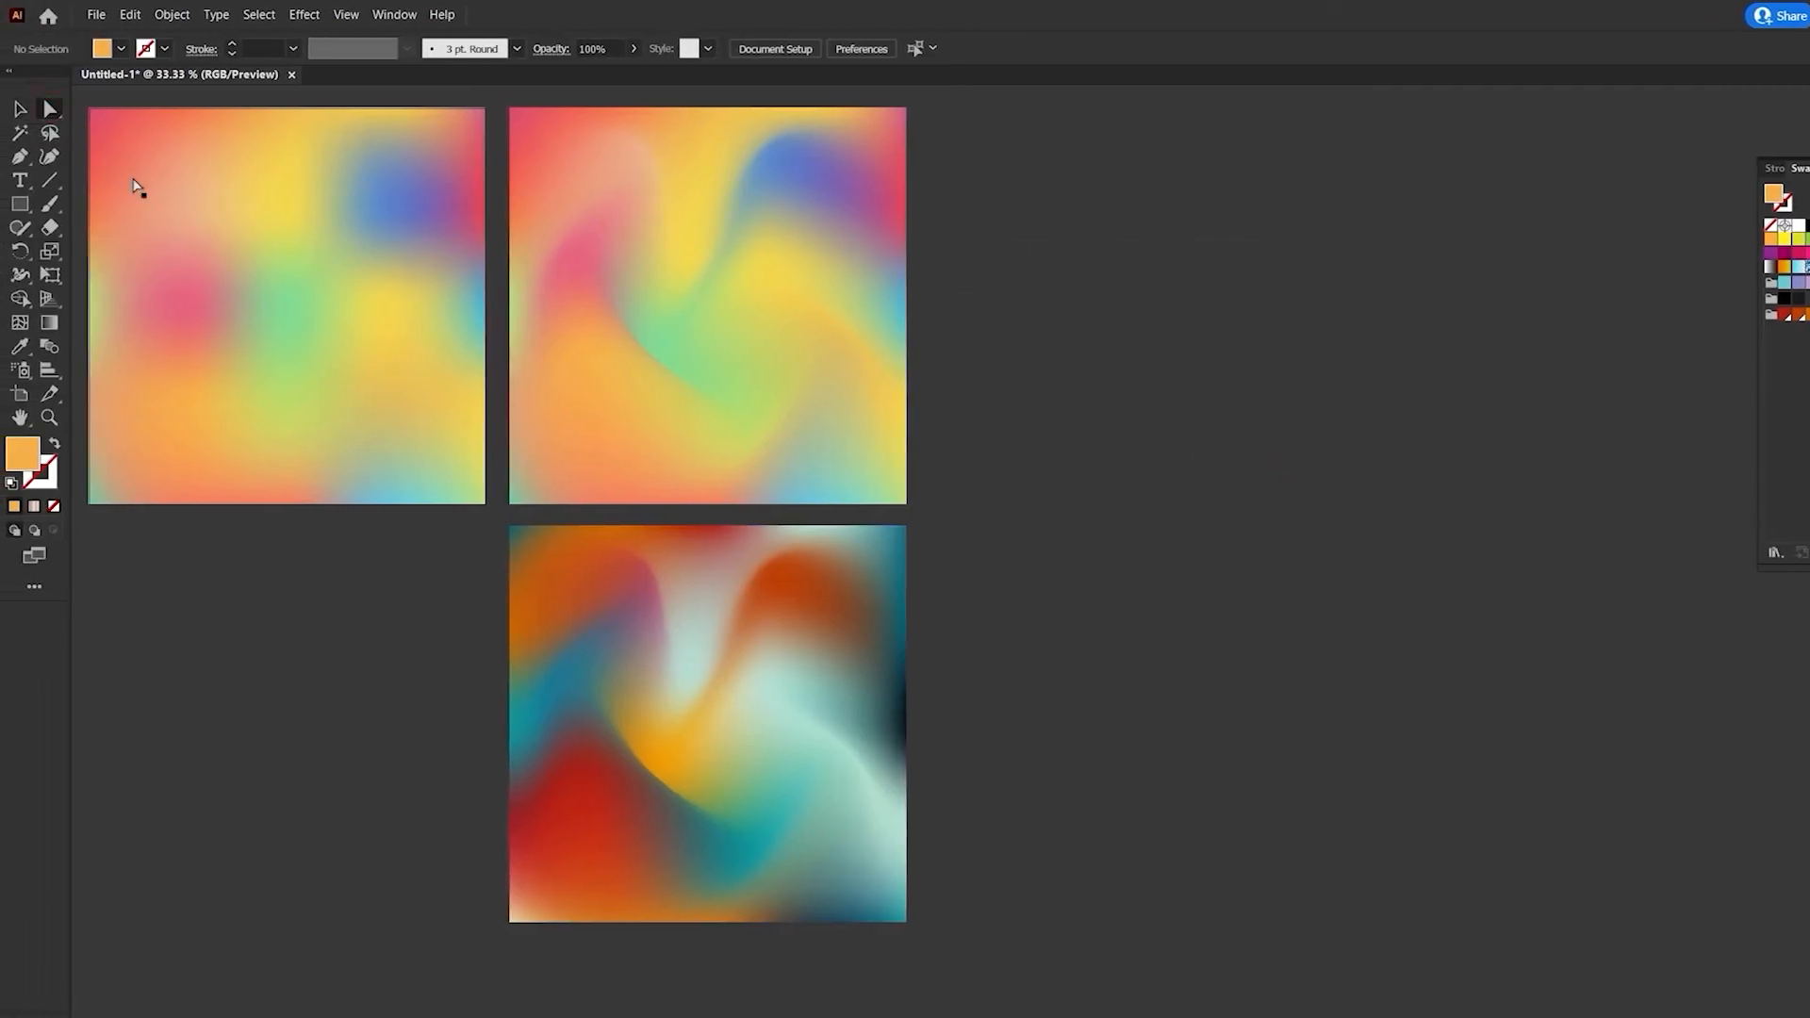
{"action": "left_click", "coordinate": [701, 694]}
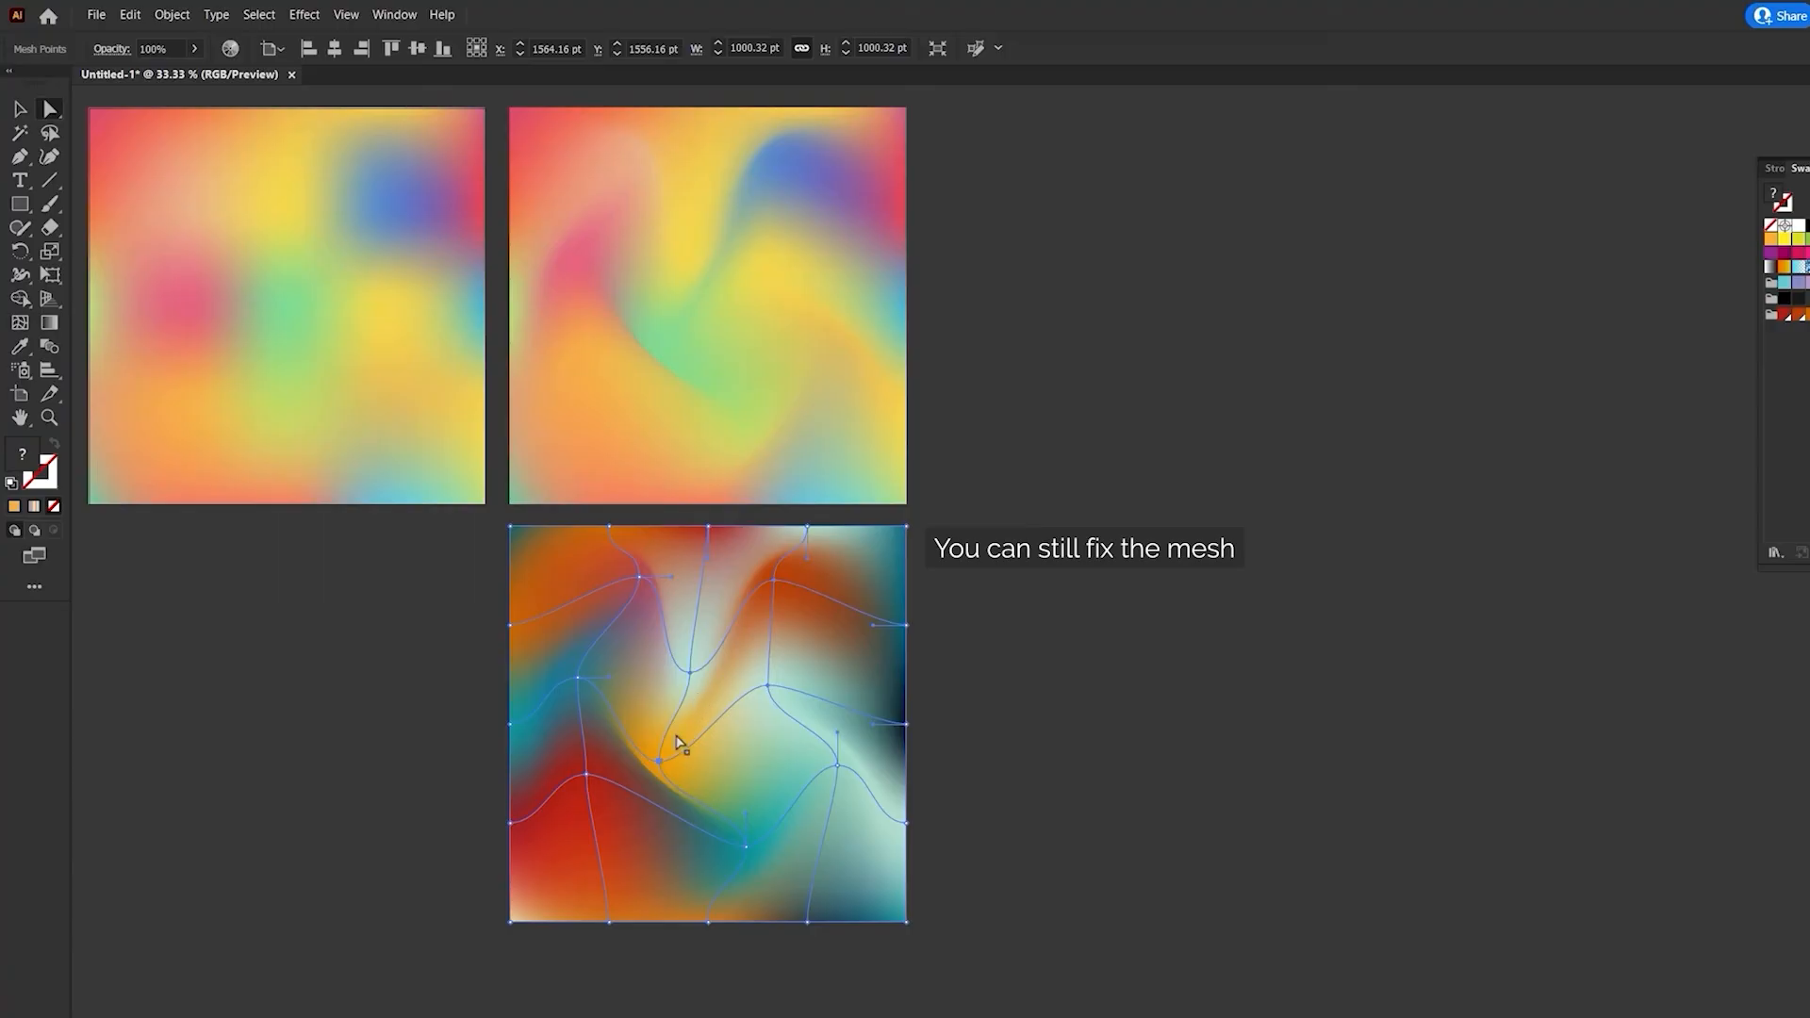
{"action": "left_click", "coordinate": [661, 765]}
{"action": "left_click_drag", "start_coordinate": [663, 766], "coordinate": [672, 762]}
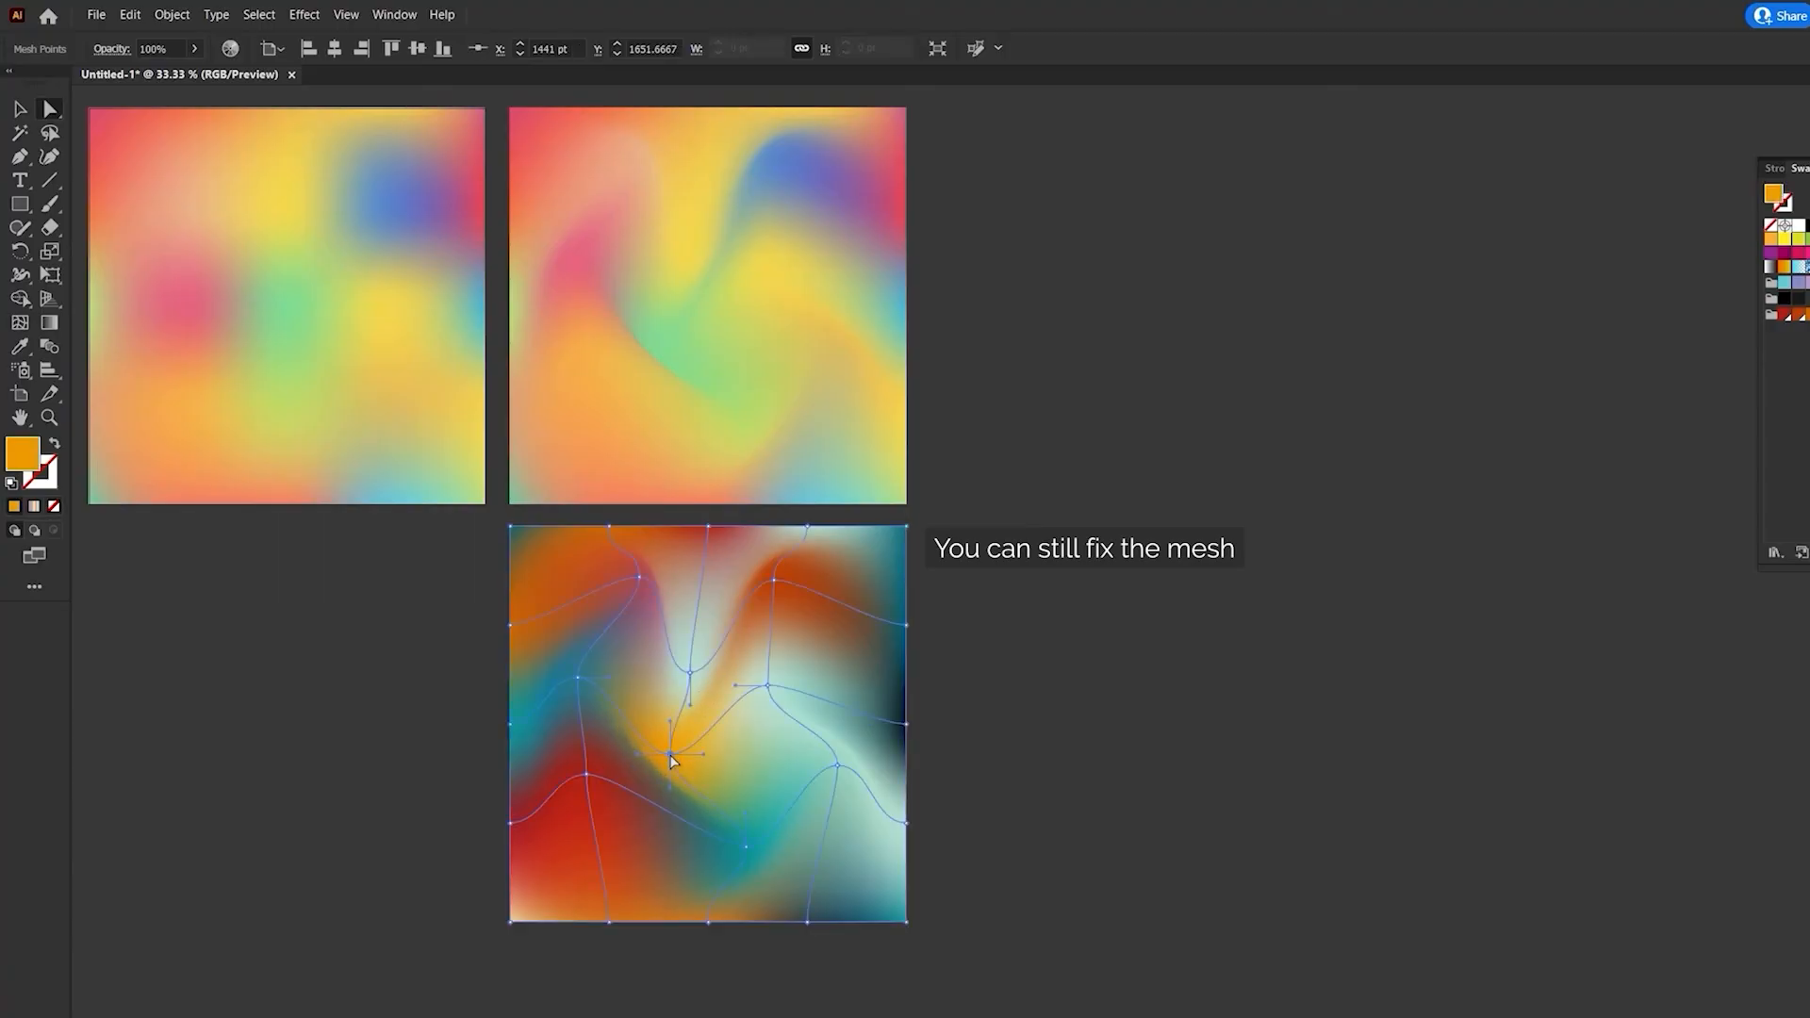
{"action": "left_click", "coordinate": [974, 791]}
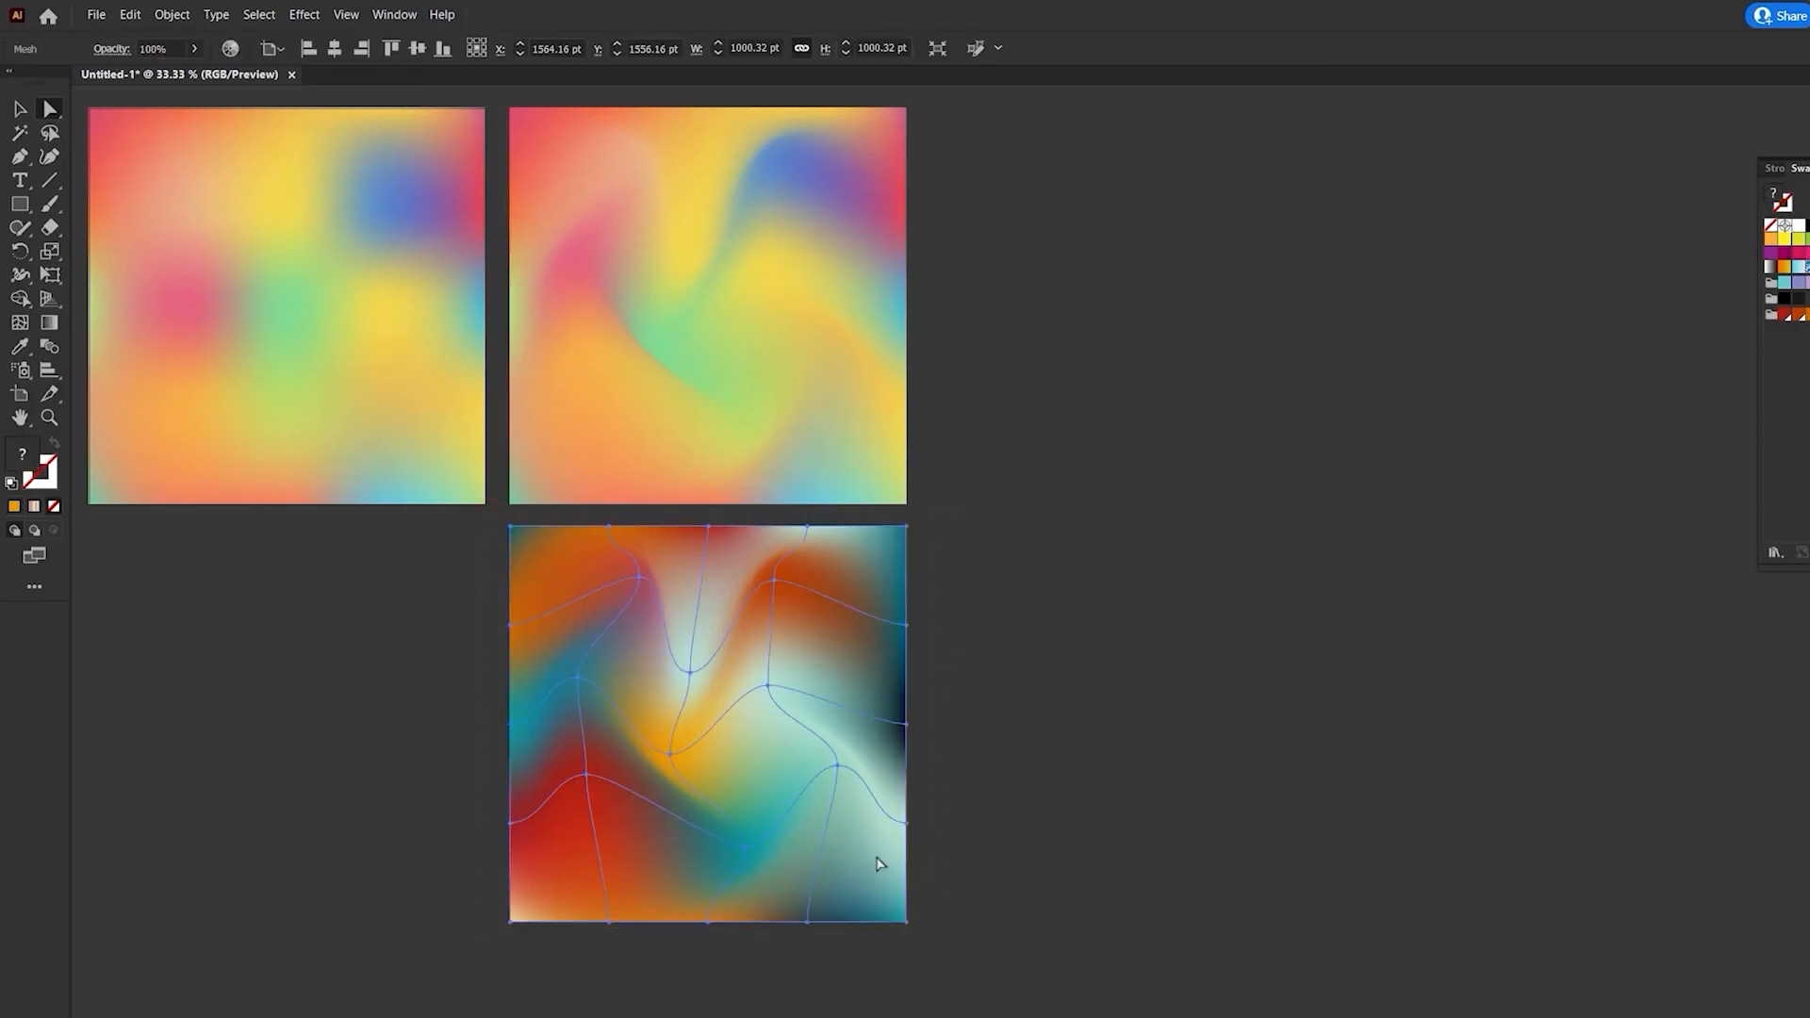
- Duplicate the recolored mesh into the space below the original undistorted mesh and rasterize the copy at High (300 ppi)
{"action": "left_click_drag", "start_coordinate": [676, 685], "coordinate": [284, 681]}
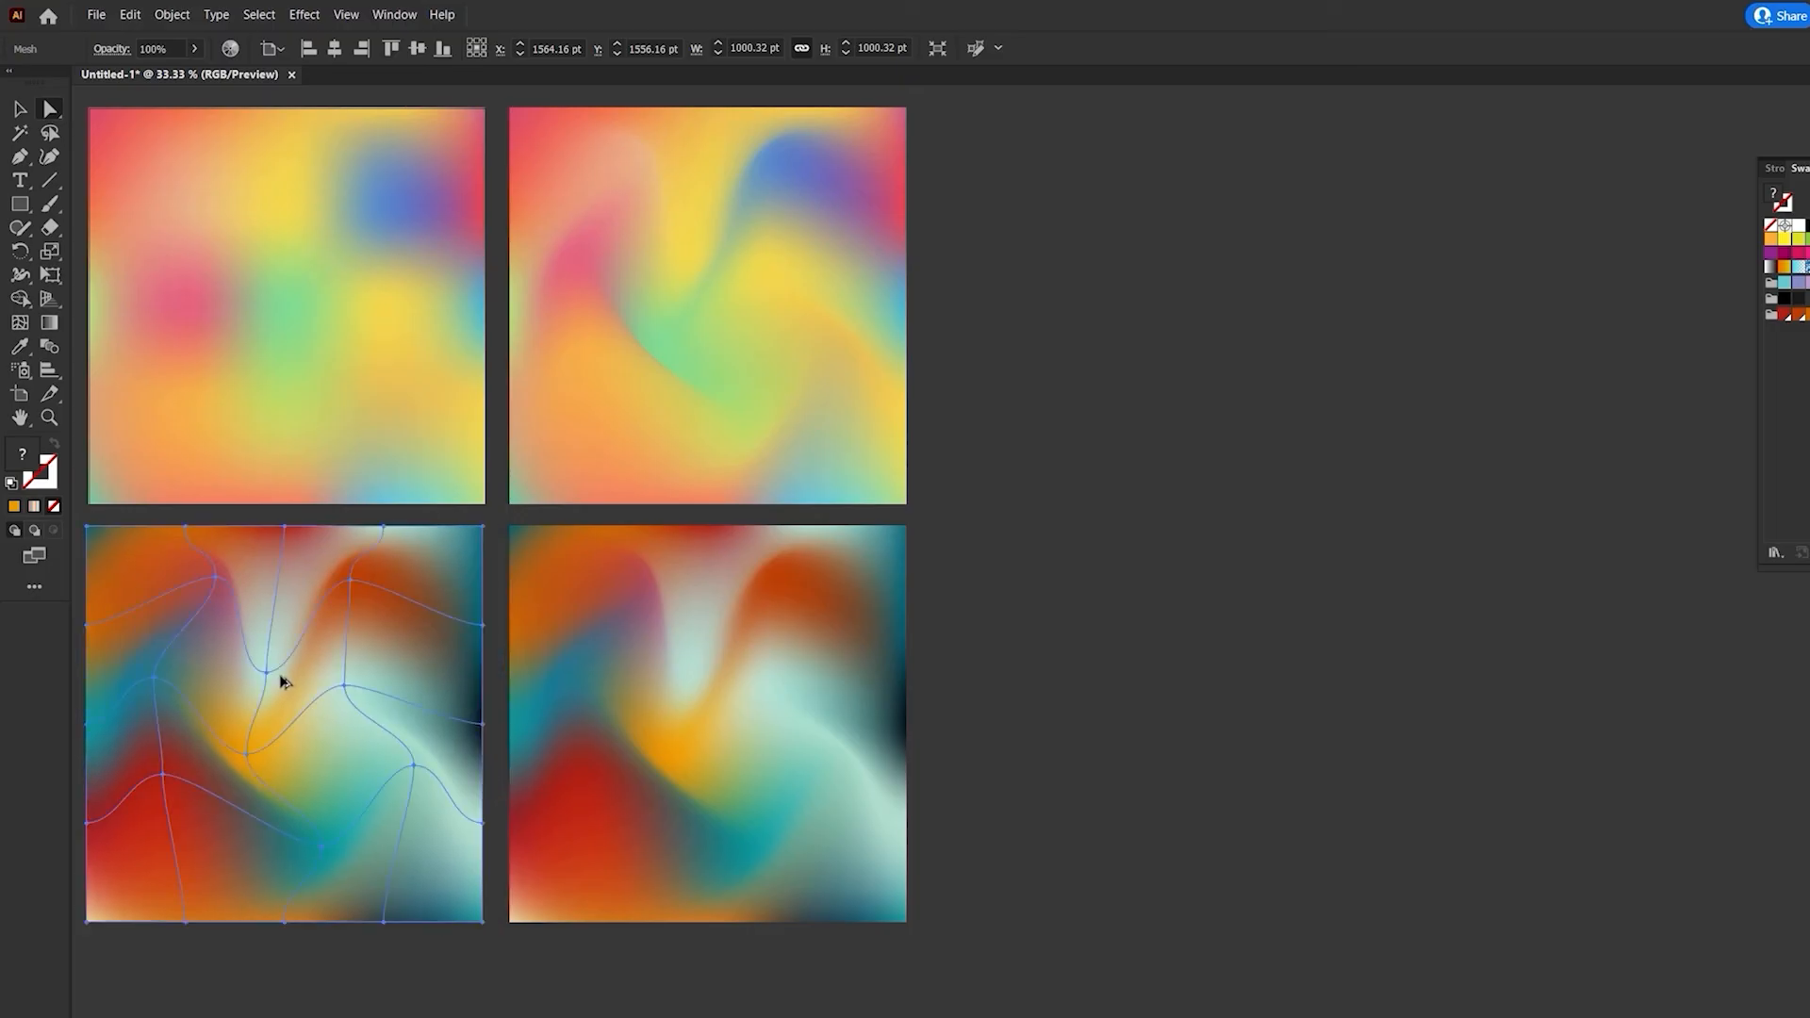
{"action": "left_click", "coordinate": [172, 14]}
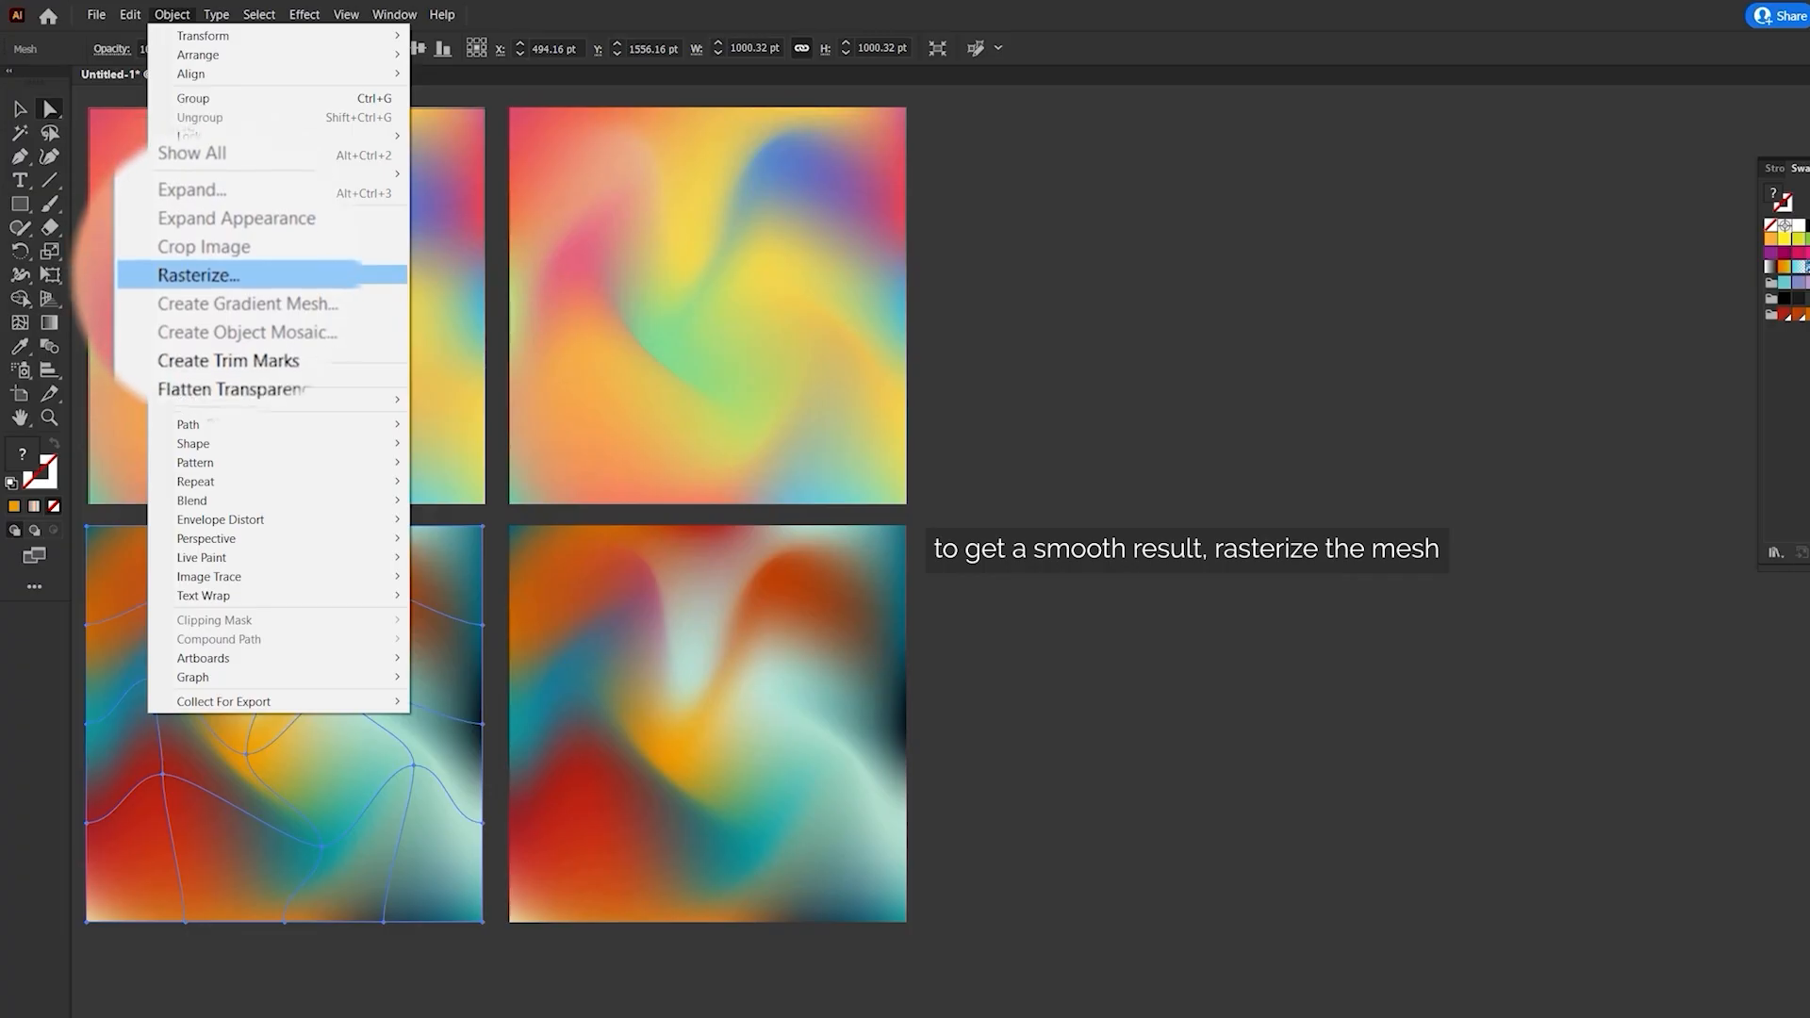
{"action": "left_click", "coordinate": [194, 280]}
{"action": "left_click", "coordinate": [264, 303]}
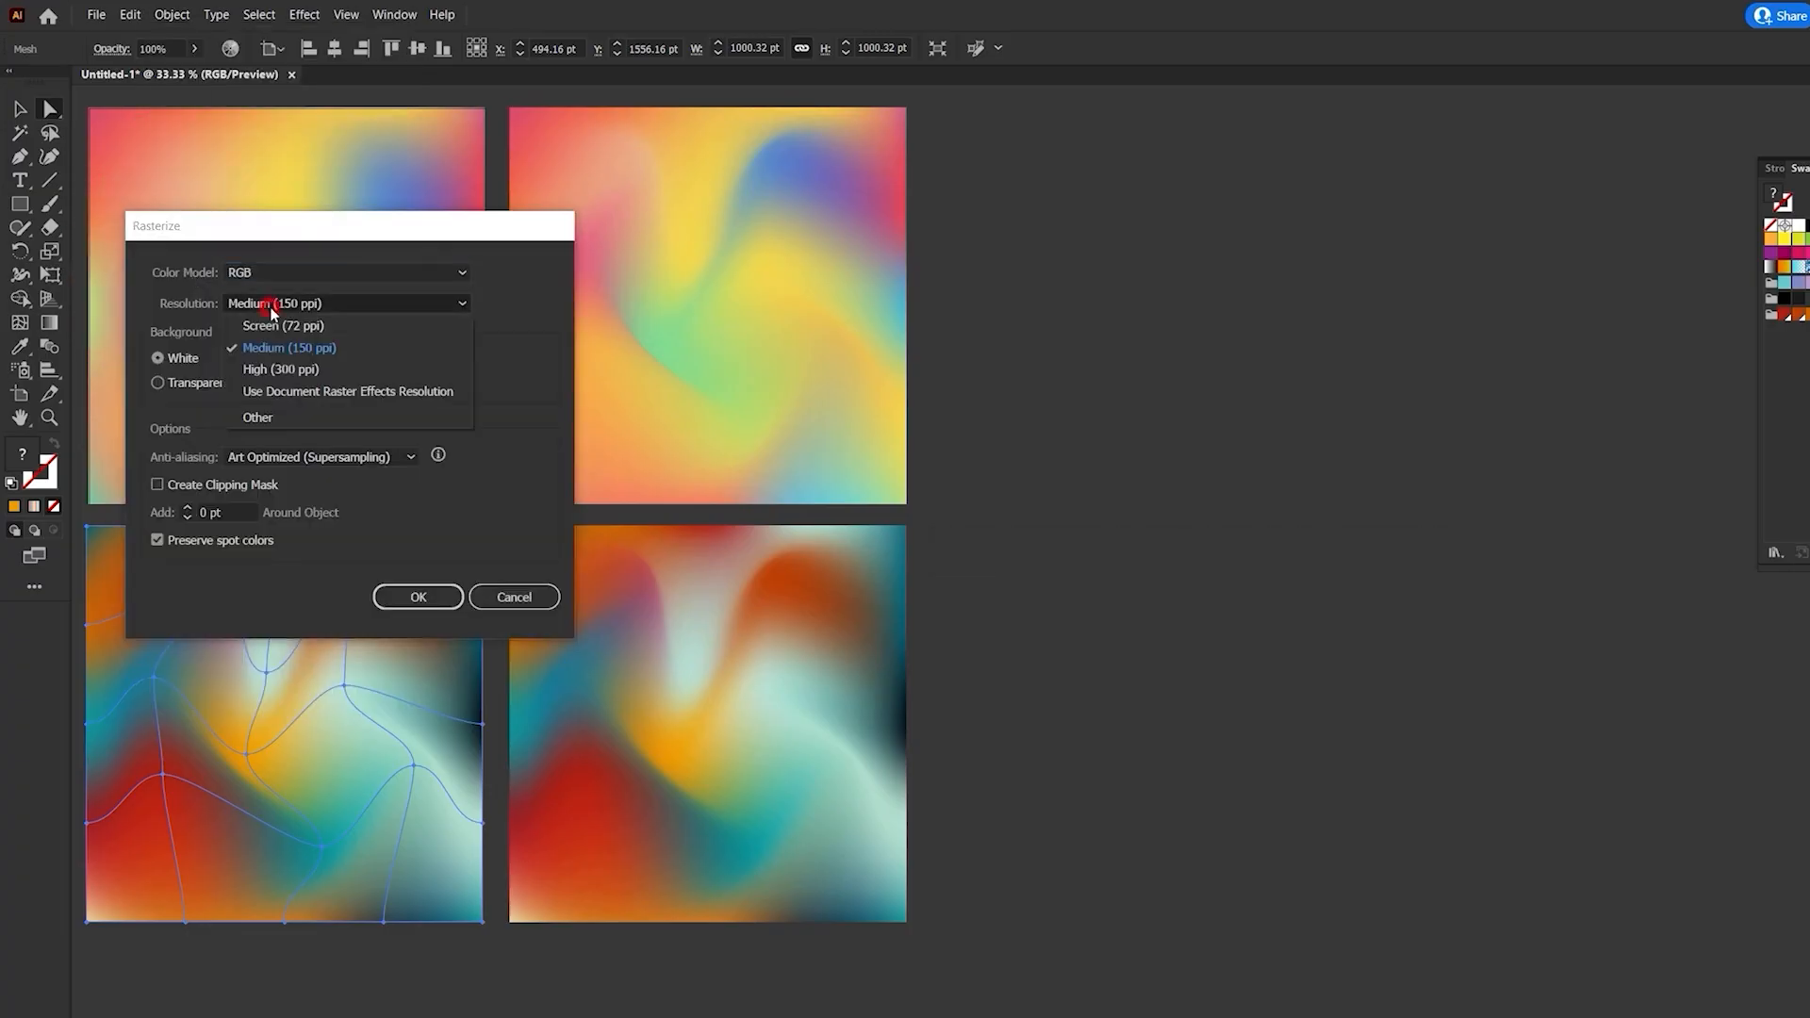
{"action": "left_click", "coordinate": [280, 369]}
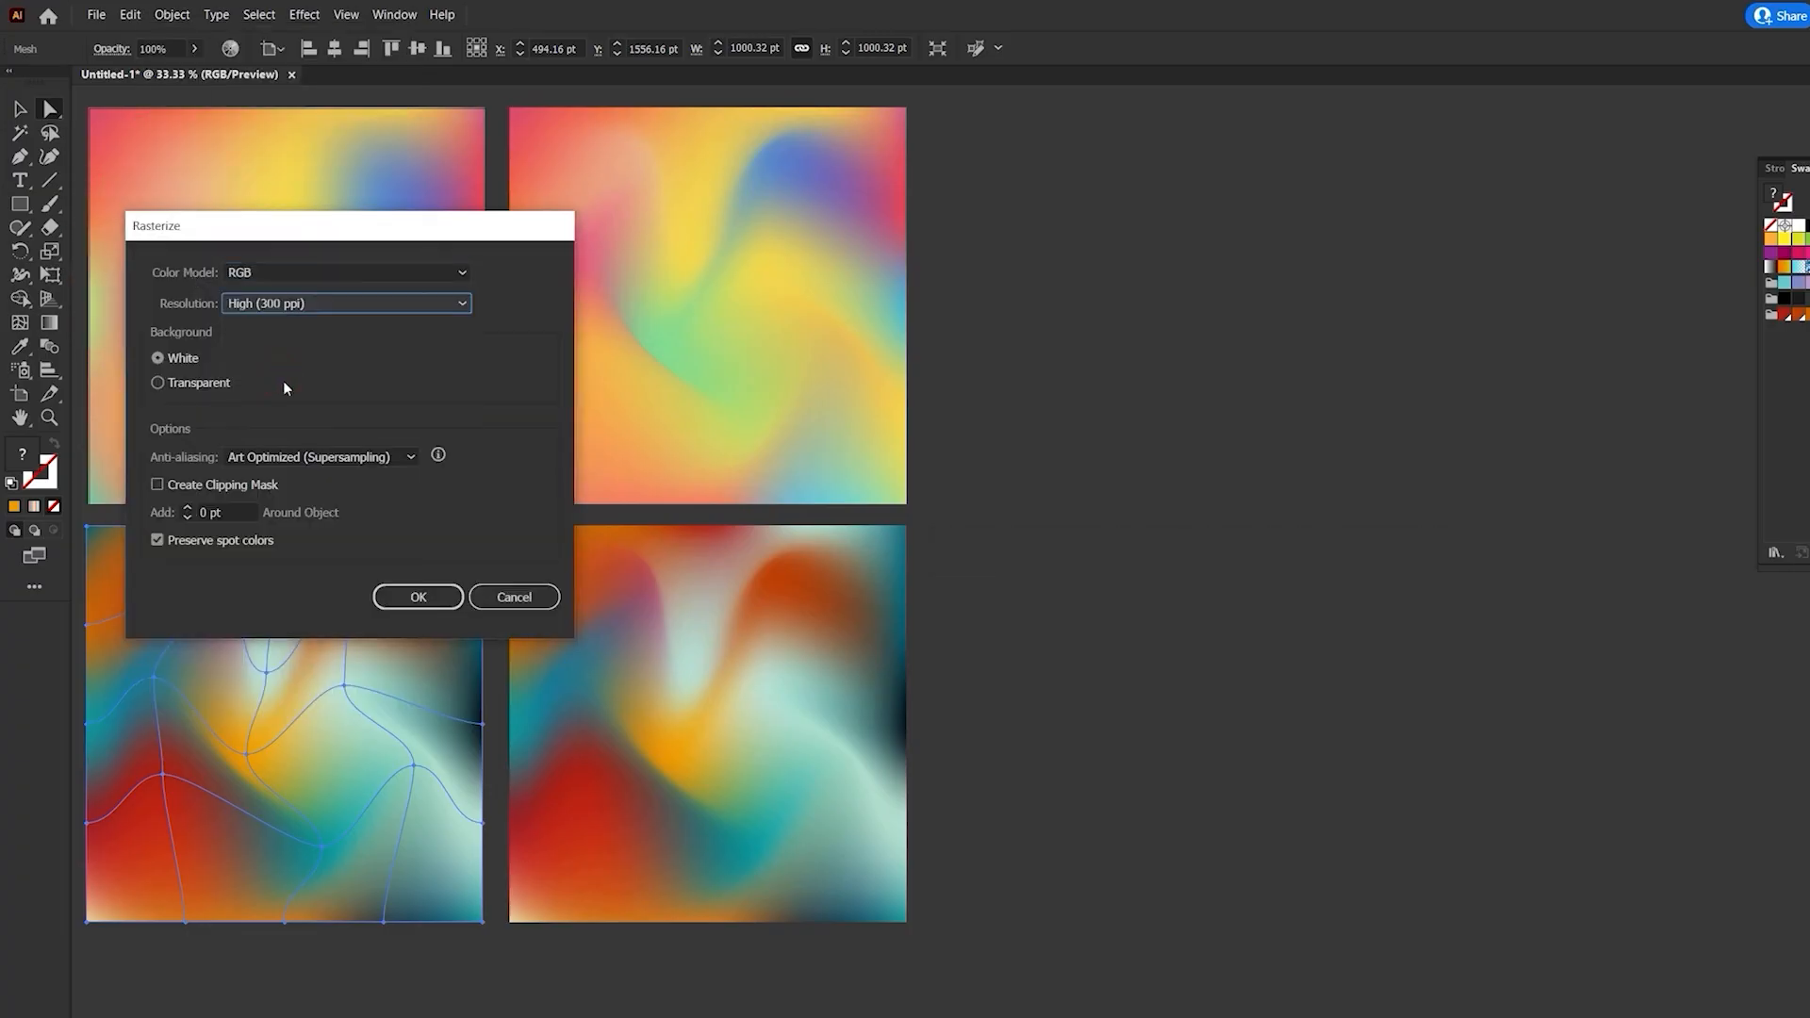
{"action": "left_click", "coordinate": [421, 599]}
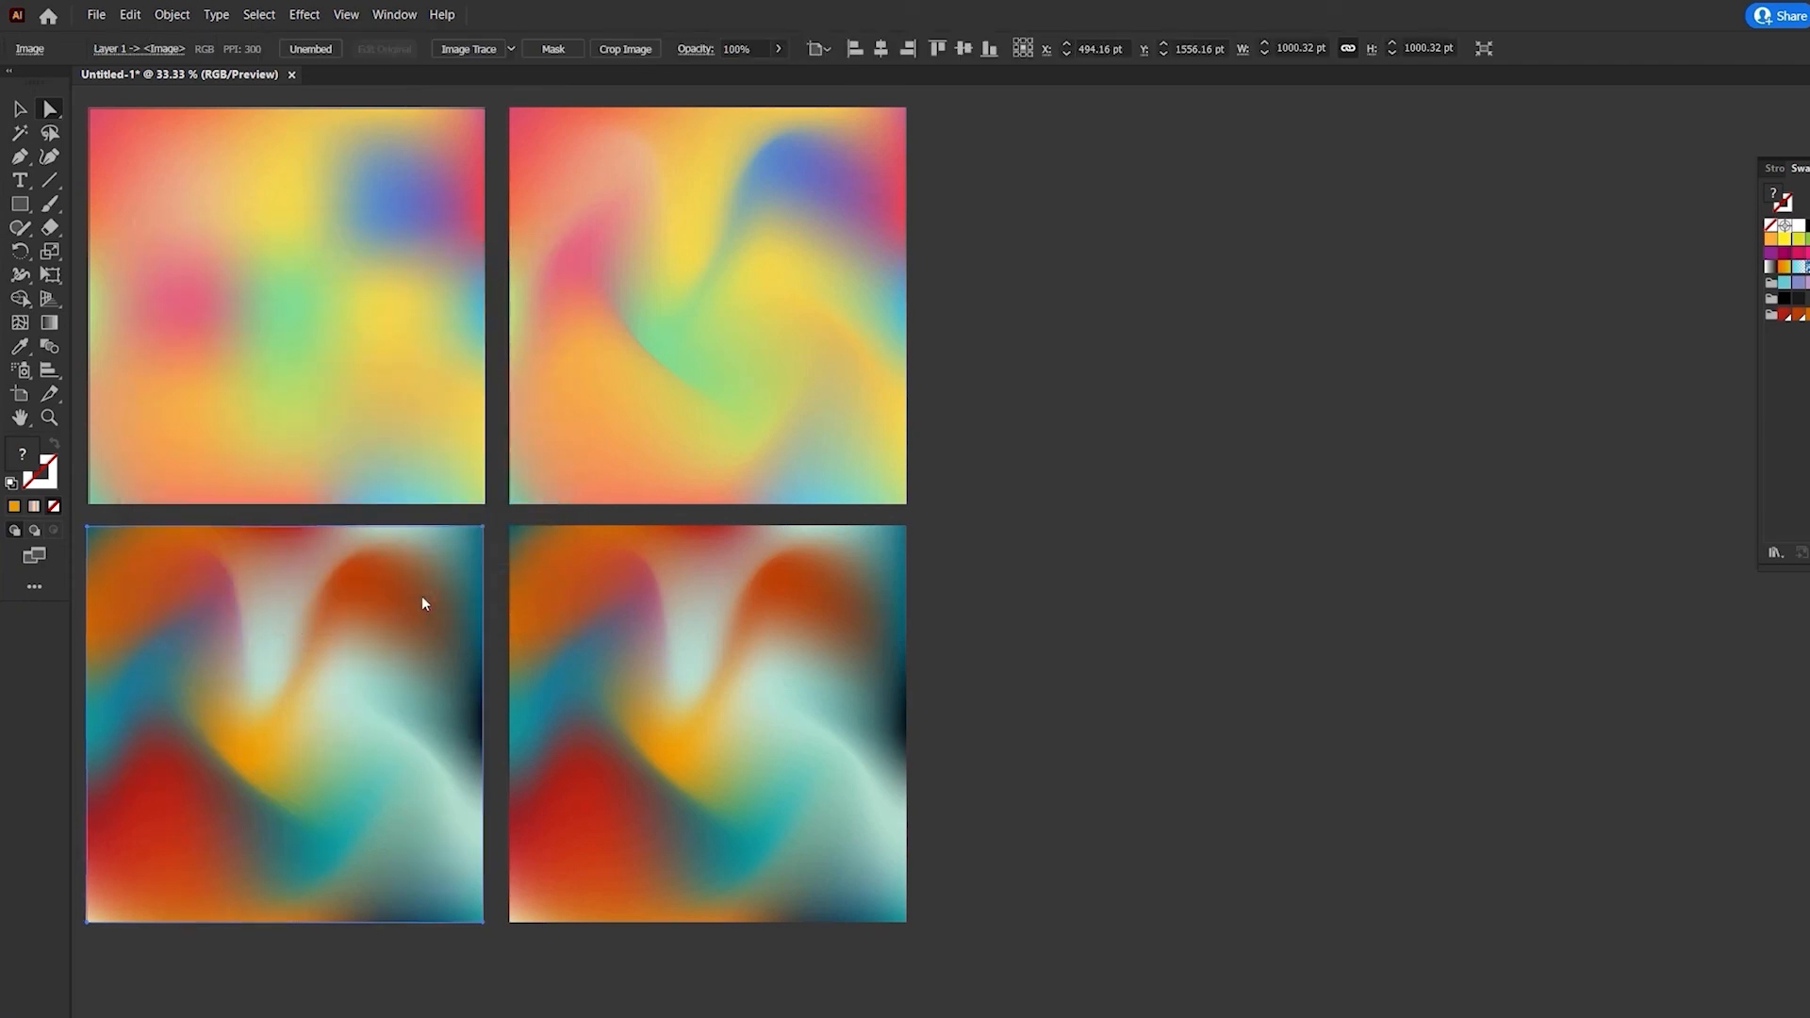